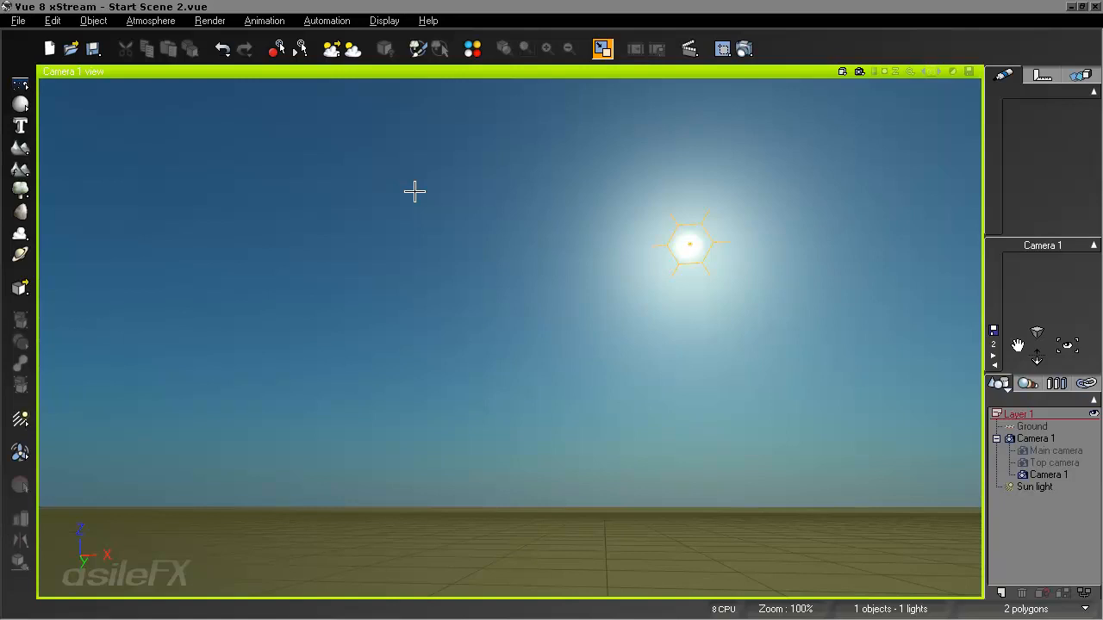
Step: Add a Puffy Cumulus cloud layer to the atmosphere from the Spectral 2 clouds collection
{"action": "key", "text": "F4"}
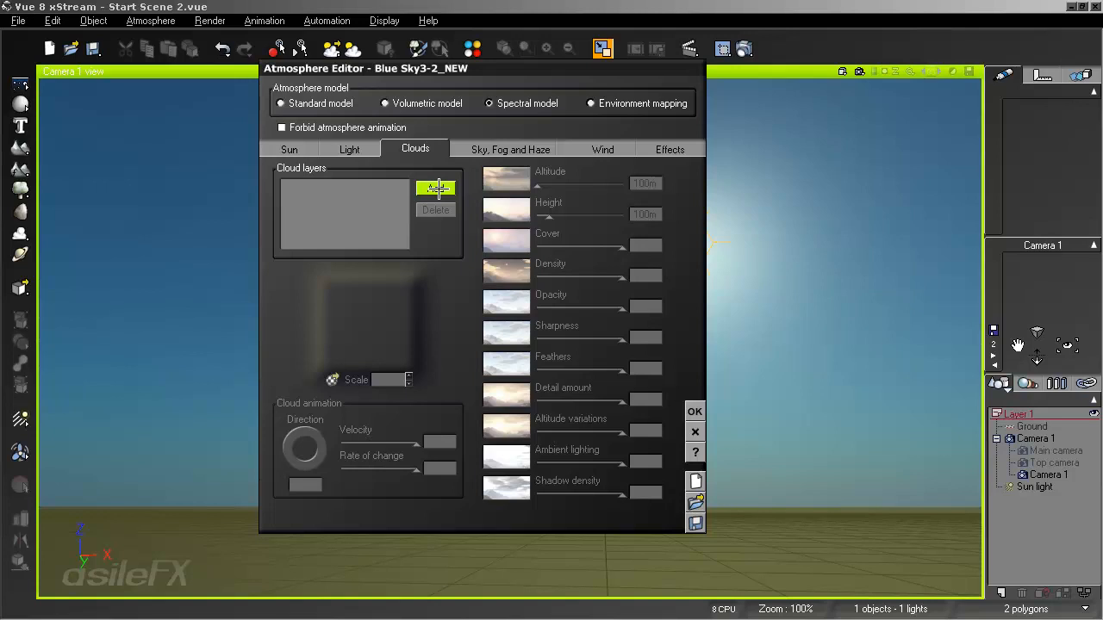
{"action": "left_click", "coordinate": [438, 189]}
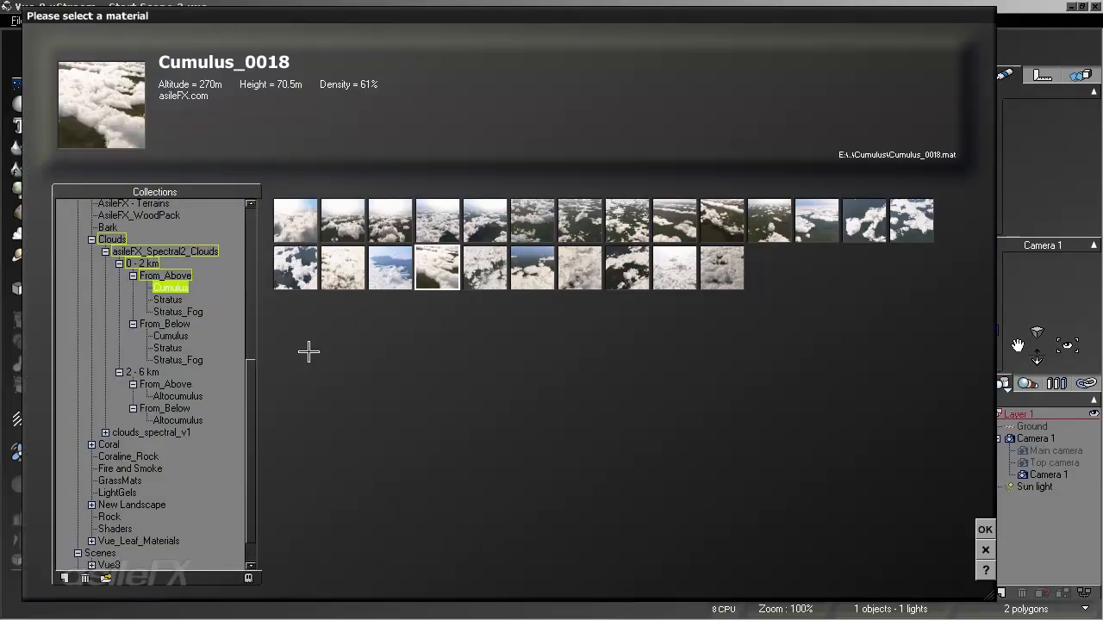
{"action": "left_click_drag", "start_coordinate": [250, 396], "coordinate": [249, 245]}
{"action": "left_click", "coordinate": [97, 291]}
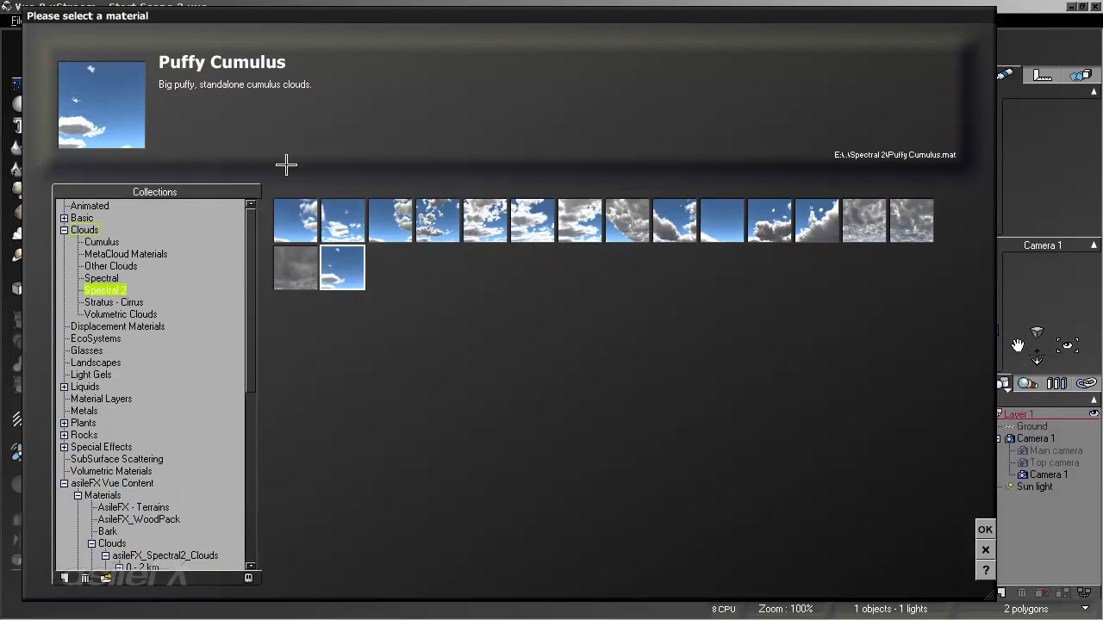
{"action": "left_click", "coordinate": [984, 529]}
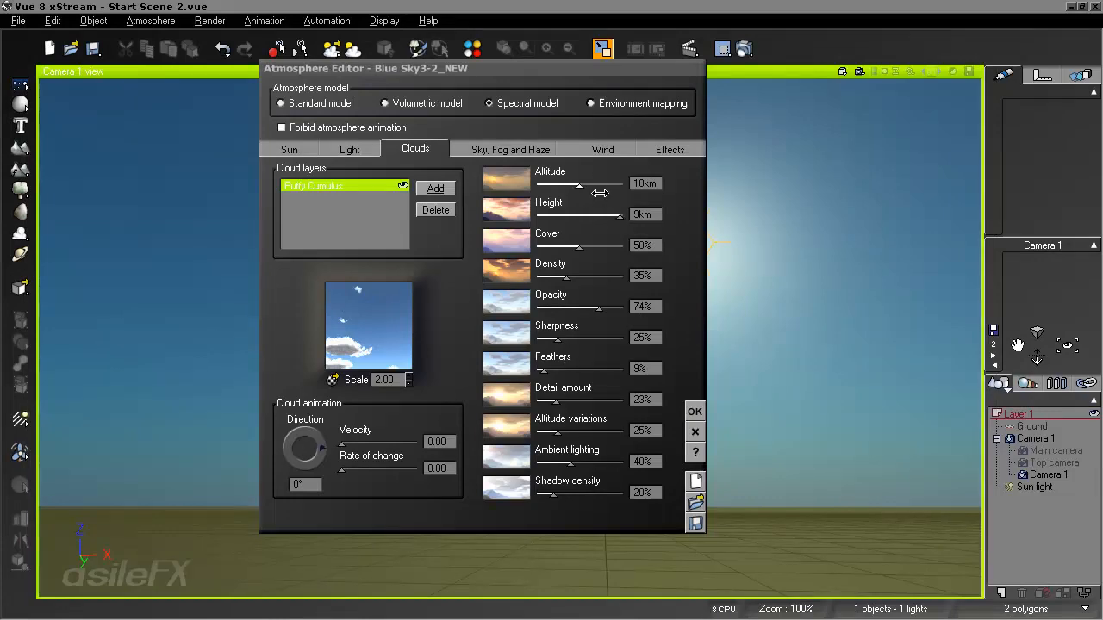
Step: Set the Puffy Cumulus layer's altitude to 1 km and its height to 1.3 km
{"action": "left_click_drag", "start_coordinate": [579, 185], "coordinate": [537, 185]}
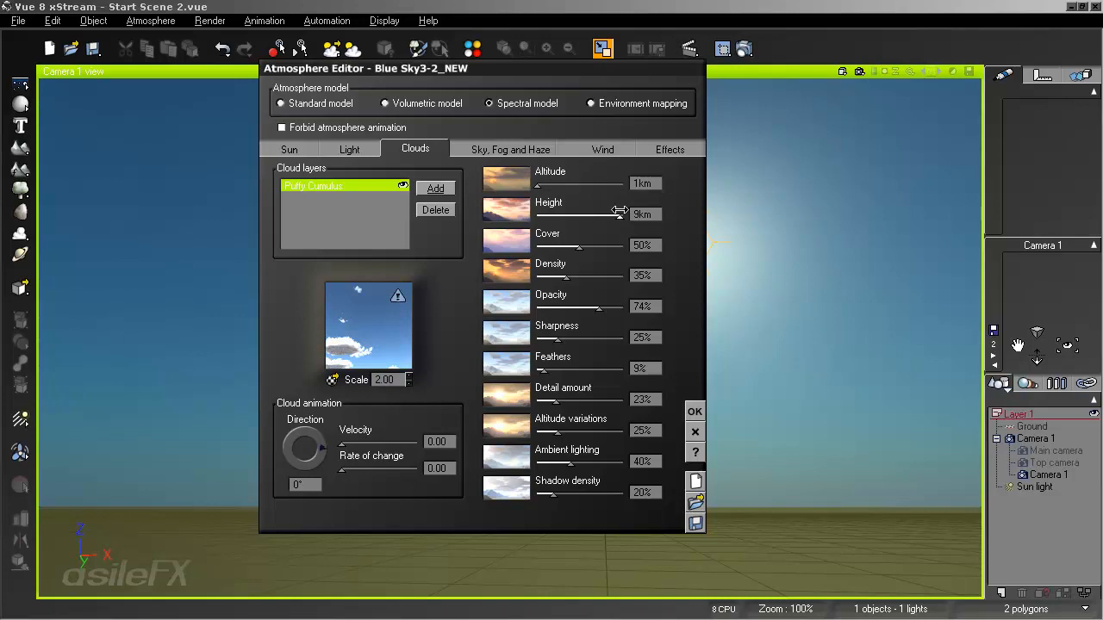
{"action": "left_click_drag", "start_coordinate": [619, 212], "coordinate": [583, 210]}
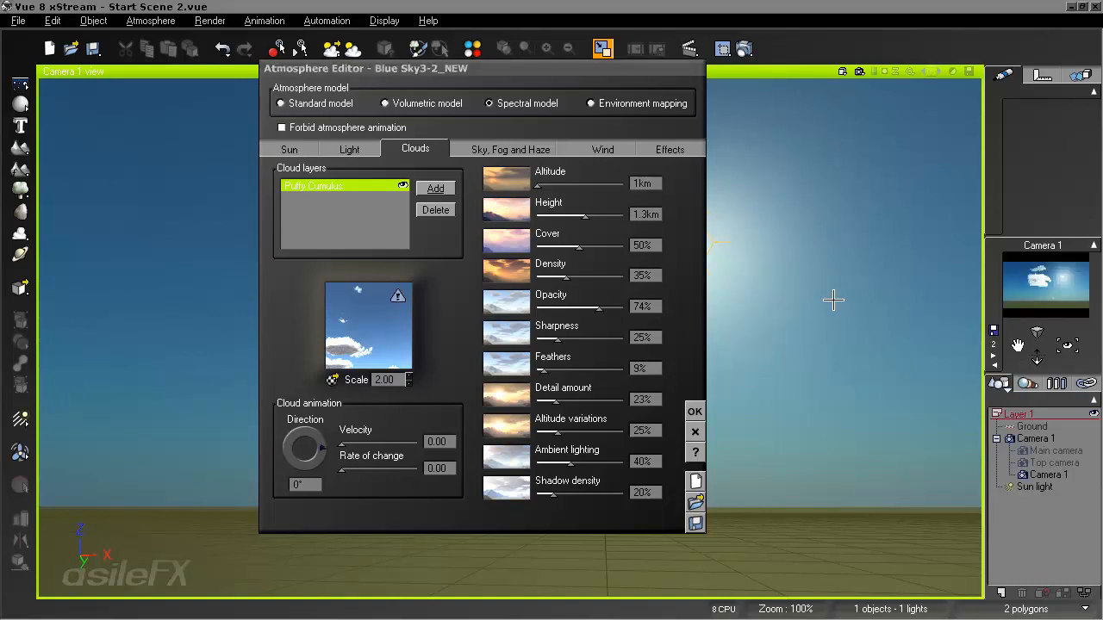
Step: In the Puffy Cumulus material's density production function, replace the Simple Fractal node with a Gradient Perlin noise node
{"action": "right_click", "coordinate": [354, 329]}
{"action": "left_click", "coordinate": [389, 338]}
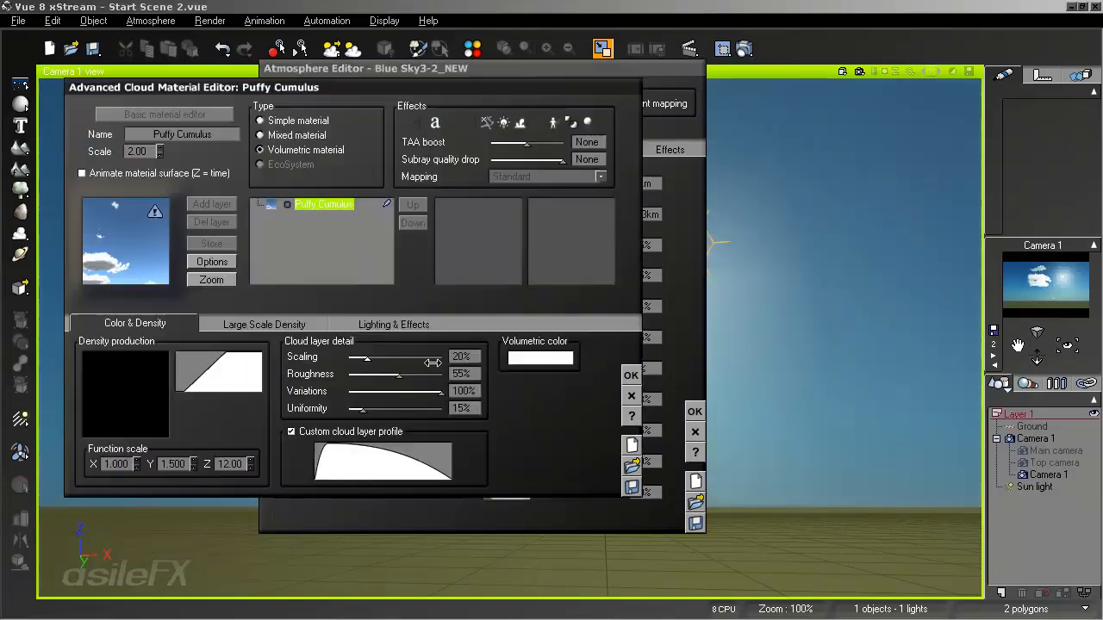
{"action": "right_click", "coordinate": [129, 371]}
{"action": "left_click", "coordinate": [147, 374]}
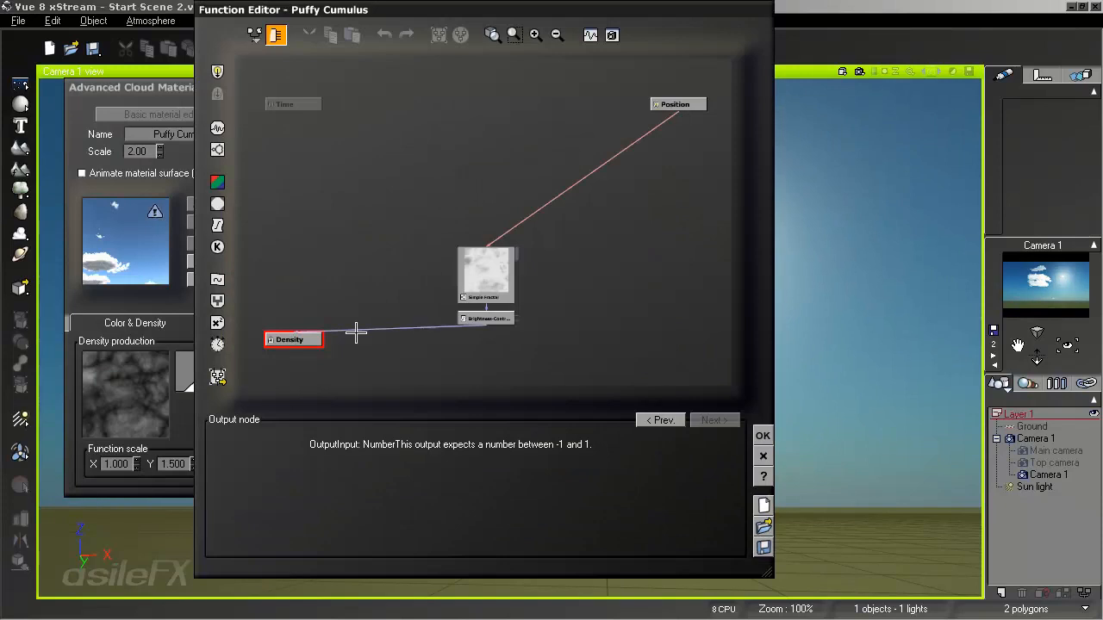
{"action": "left_click", "coordinate": [487, 271]}
{"action": "left_click", "coordinate": [218, 127]}
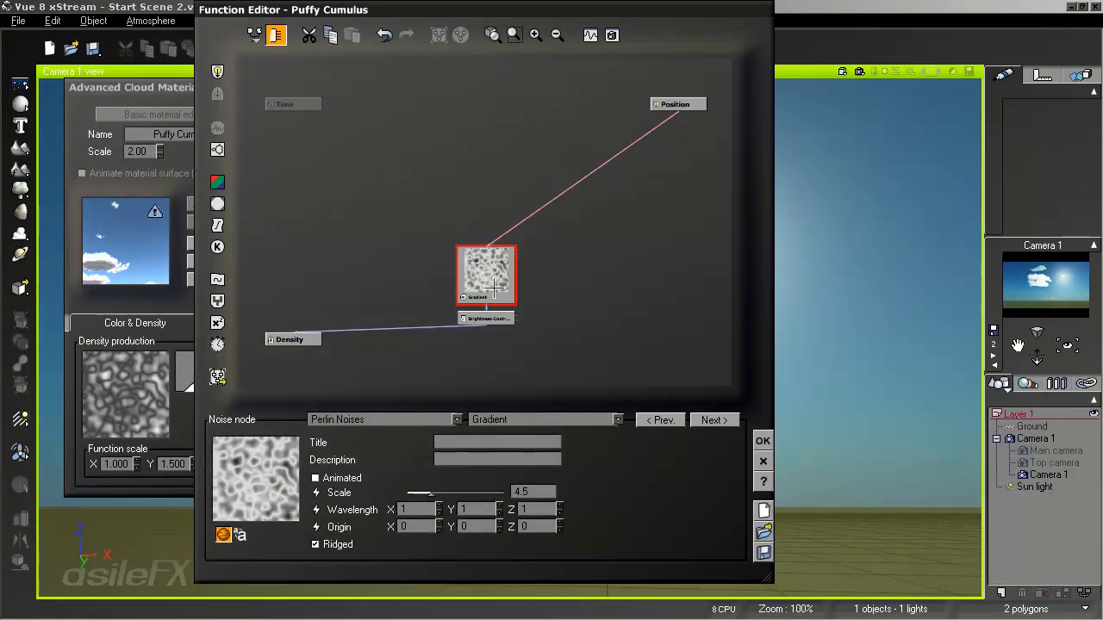
Step: Delete the Brightness-Contrast filter node so the Gradient noise feeds Density directly, and accept the function
{"action": "left_click_drag", "start_coordinate": [491, 293], "coordinate": [487, 254]}
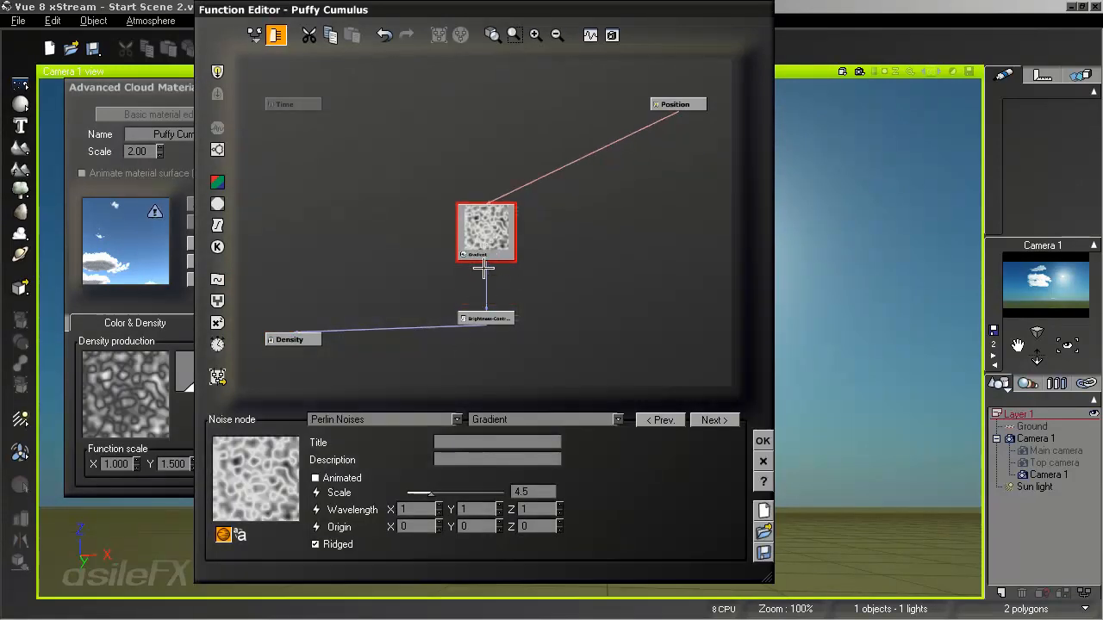
{"action": "left_click", "coordinate": [489, 319]}
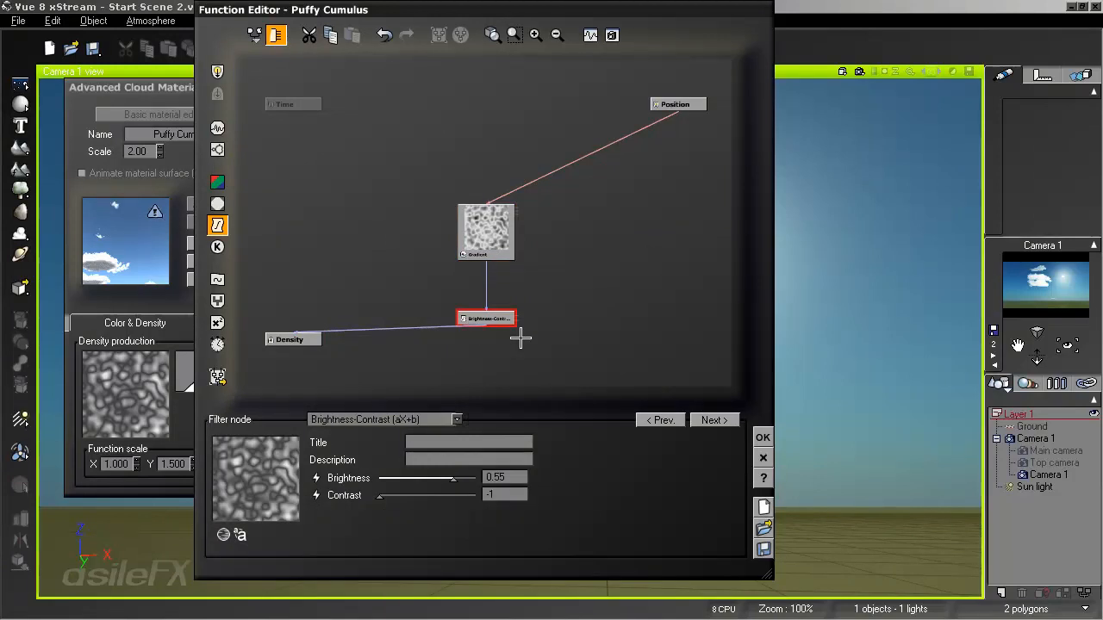
{"action": "key", "text": "Delete"}
{"action": "left_click_drag", "start_coordinate": [470, 229], "coordinate": [470, 293]}
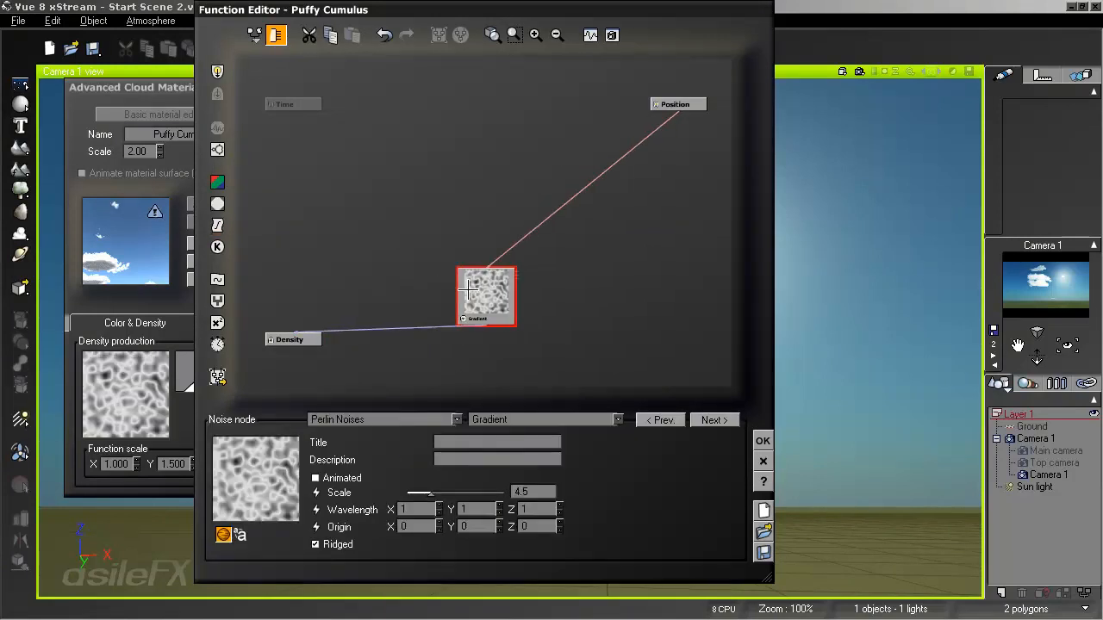
{"action": "left_click", "coordinate": [762, 440]}
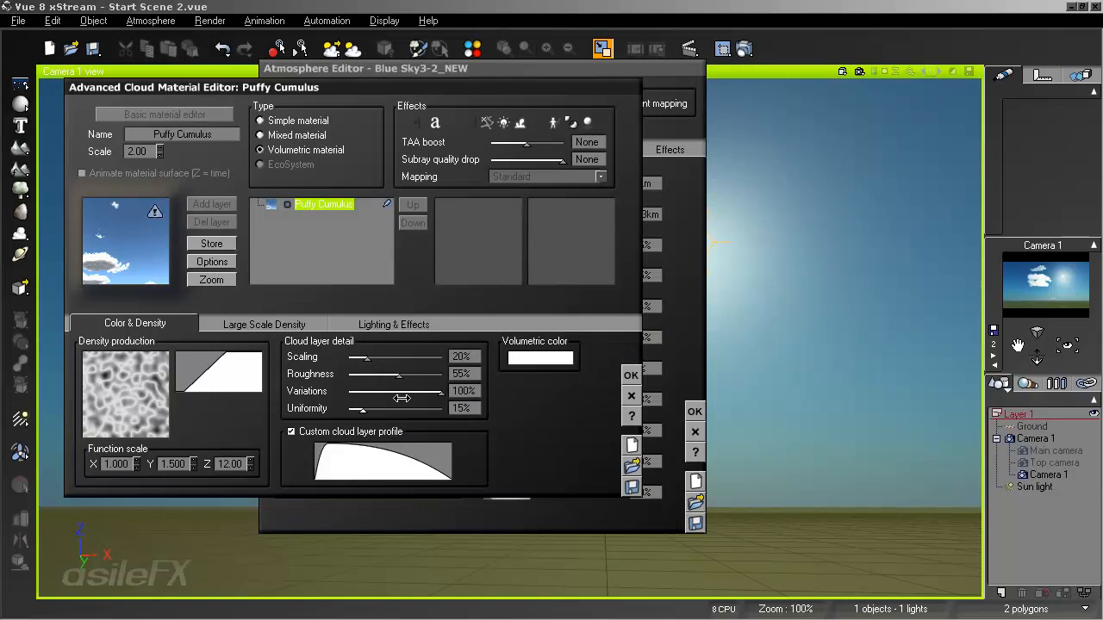
Step: Set the cloud layer detail's Scaling, Roughness, Variations and Uniformity each to 50%
{"action": "left_click", "coordinate": [462, 356]}
{"action": "type", "text": "50"}
{"action": "key", "text": "Return"}
{"action": "left_click", "coordinate": [462, 373]}
{"action": "type", "text": "50"}
{"action": "key", "text": "Return"}
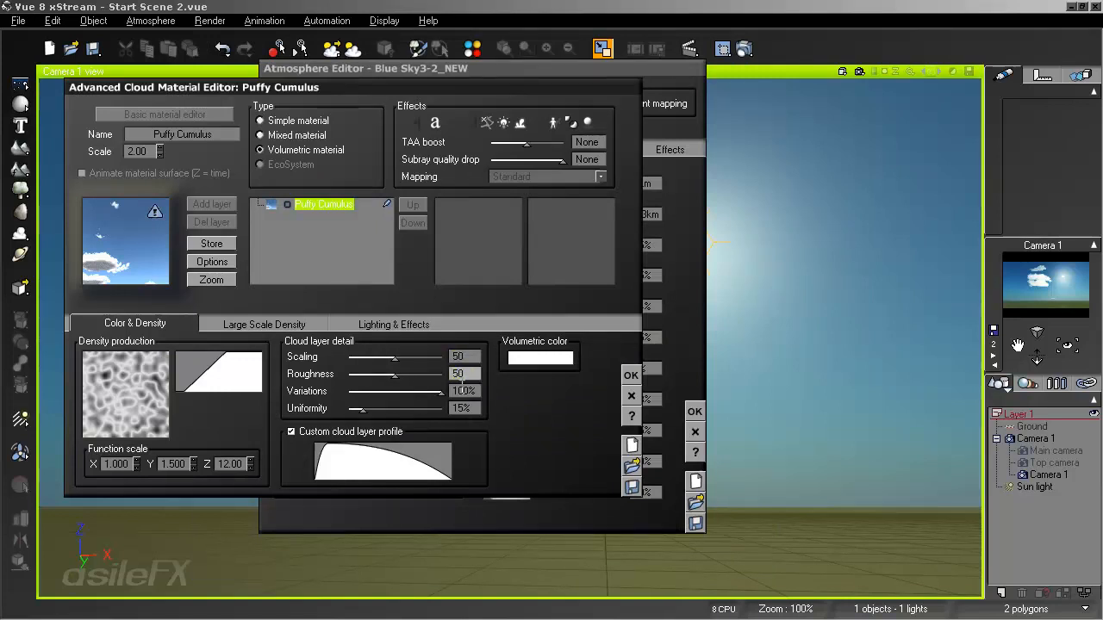
{"action": "left_click", "coordinate": [463, 390]}
{"action": "type", "text": "50"}
{"action": "key", "text": "Return"}
{"action": "left_click", "coordinate": [462, 408]}
{"action": "type", "text": "50"}
{"action": "key", "text": "Return"}
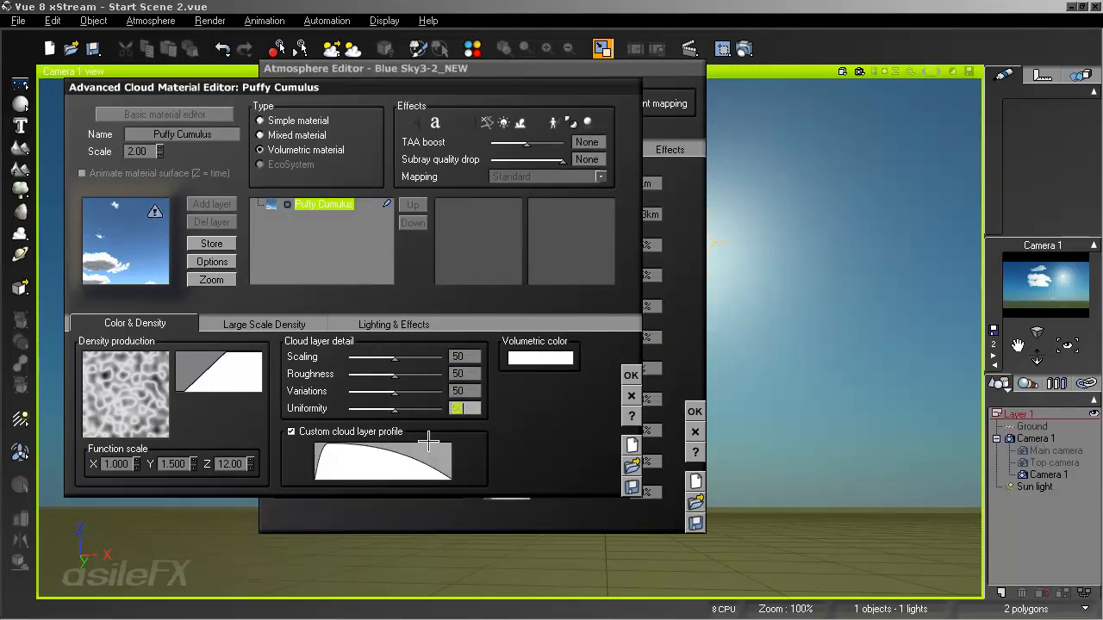
Step: Disable the custom cloud layer profile, set the function scale to 1 in Y and Z, and accept the material
{"action": "left_click", "coordinate": [388, 432]}
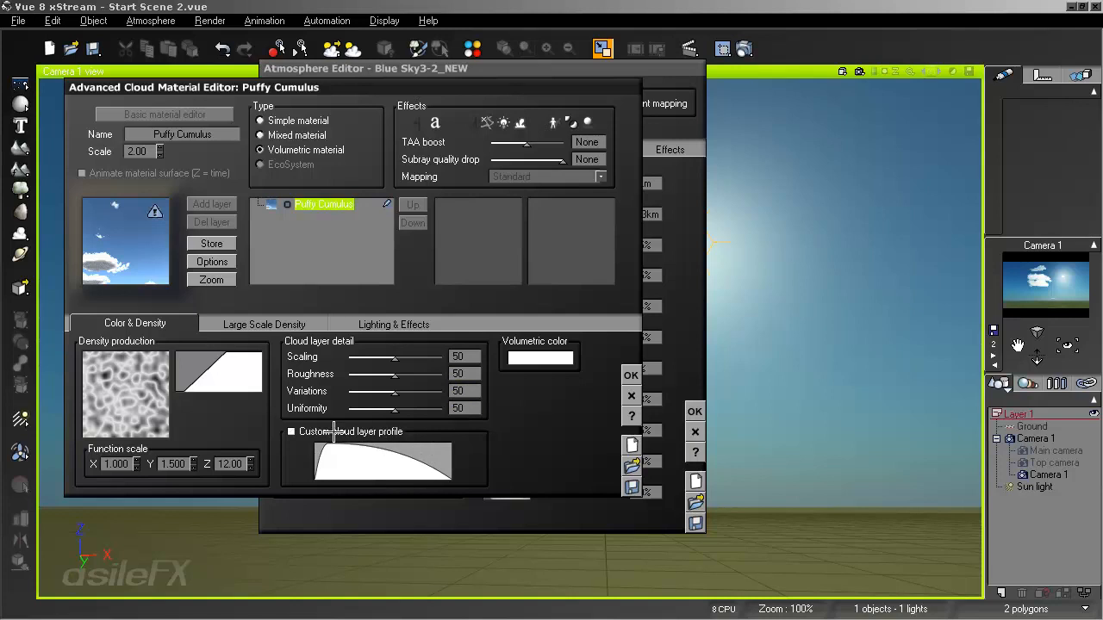
{"action": "double_click", "coordinate": [174, 464]}
{"action": "type", "text": "1"}
{"action": "key", "text": "Tab"}
{"action": "type", "text": "1"}
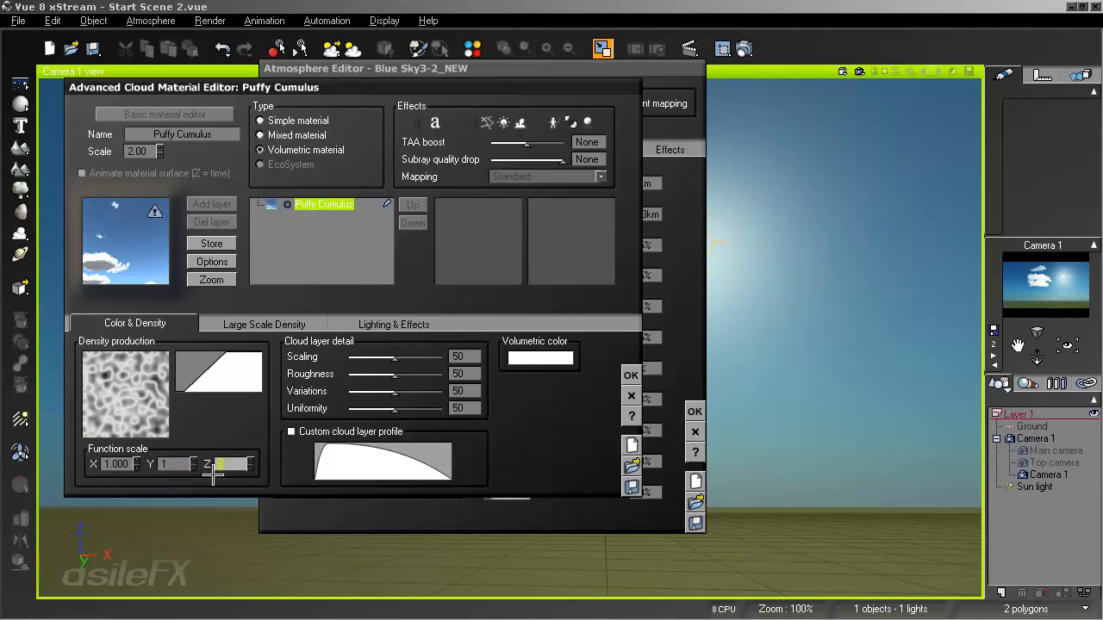
{"action": "left_click", "coordinate": [631, 376]}
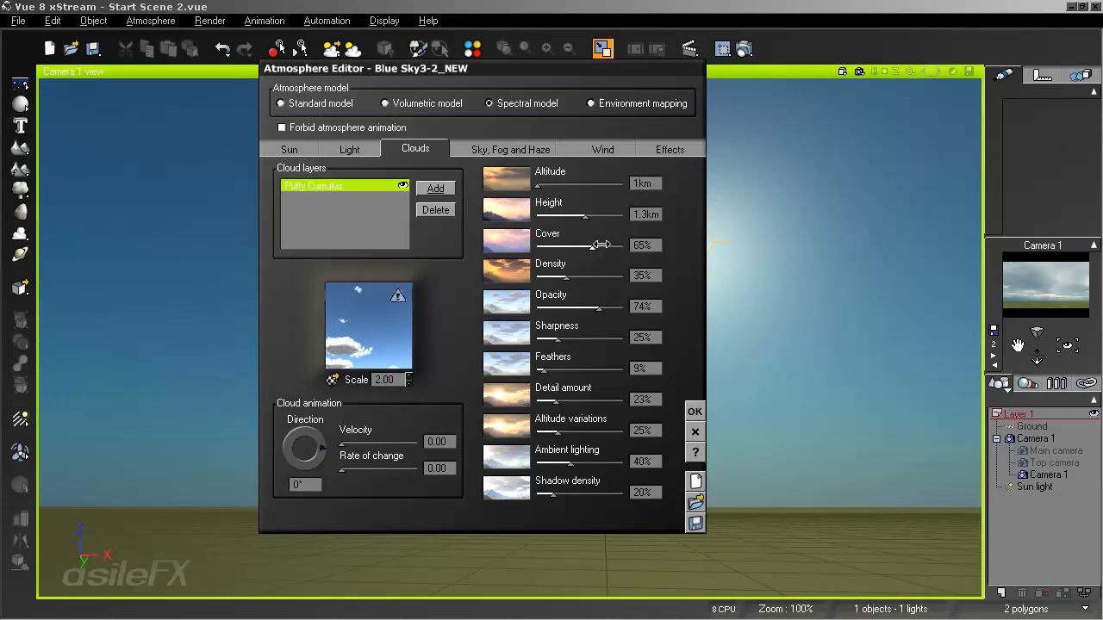
Step: Set the layer's cover to 58% and turn the camera to preview the clouds in another part of the sky
{"action": "left_click", "coordinate": [1067, 280]}
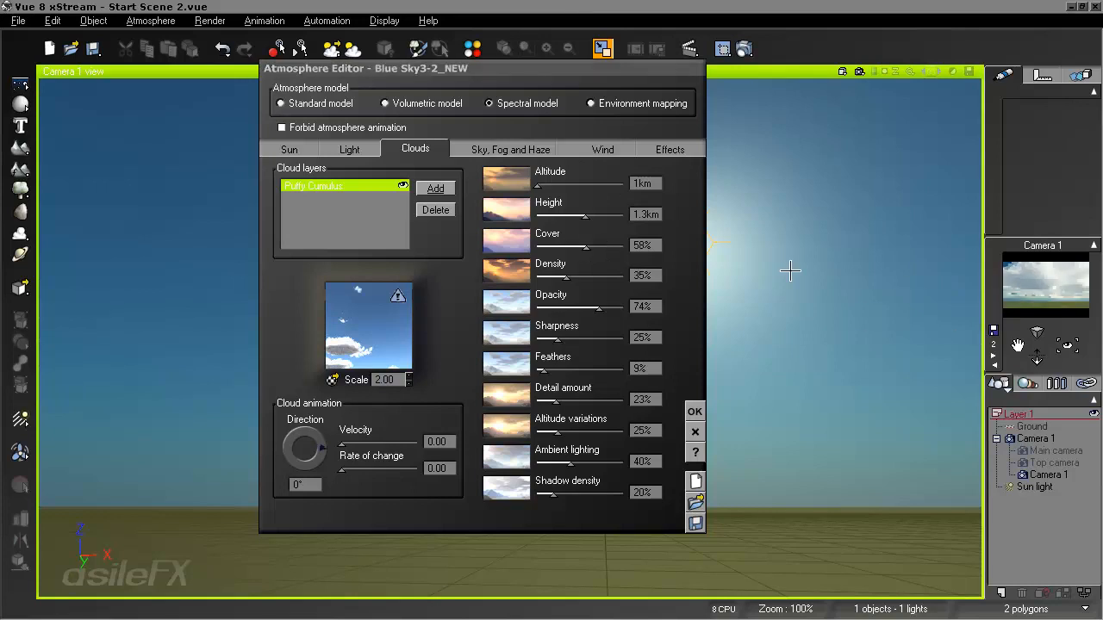
{"action": "right_click_drag", "start_coordinate": [784, 270], "coordinate": [949, 301]}
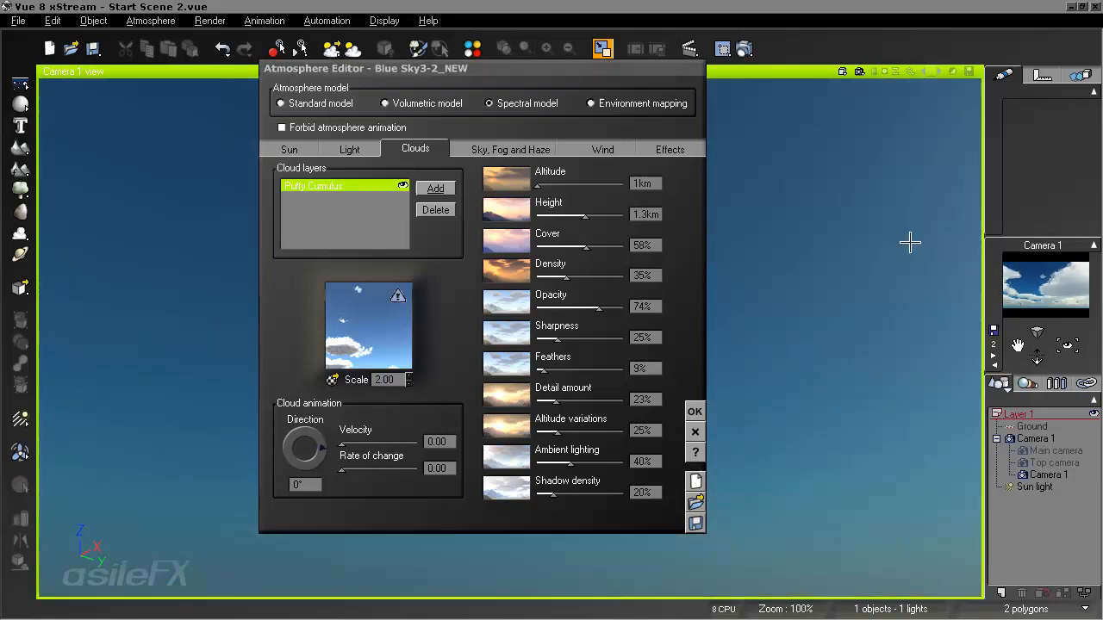
{"action": "right_click_drag", "start_coordinate": [854, 280], "coordinate": [1050, 270]}
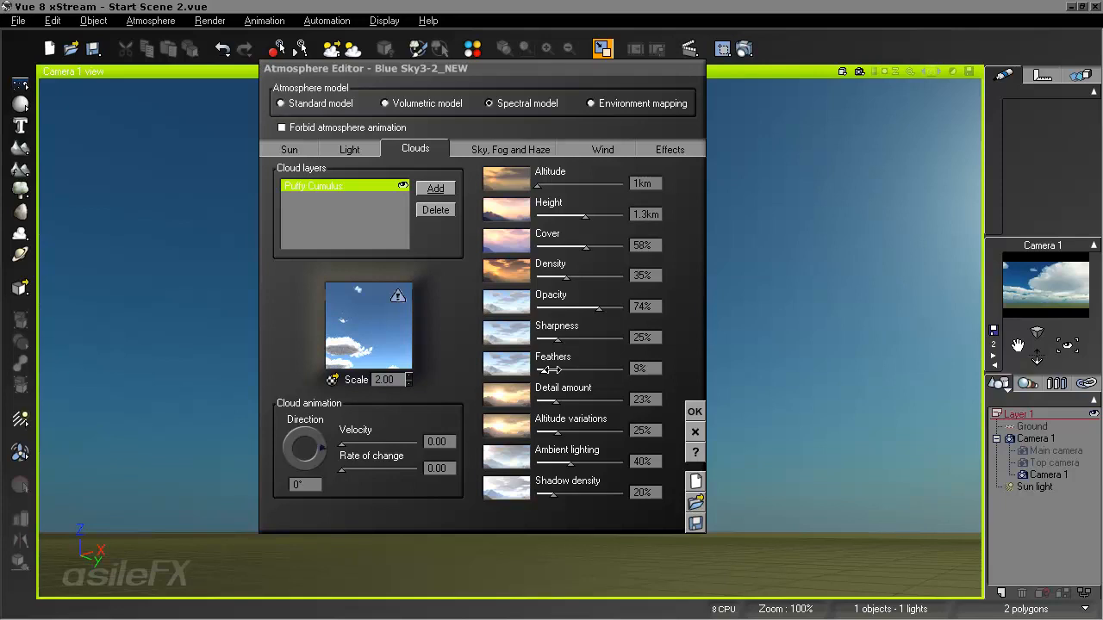
Step: Try different feathers amounts for the Puffy Cumulus layer and set it to 100%
{"action": "left_click_drag", "start_coordinate": [552, 369], "coordinate": [583, 369]}
{"action": "left_click_drag", "start_coordinate": [590, 368], "coordinate": [608, 368]}
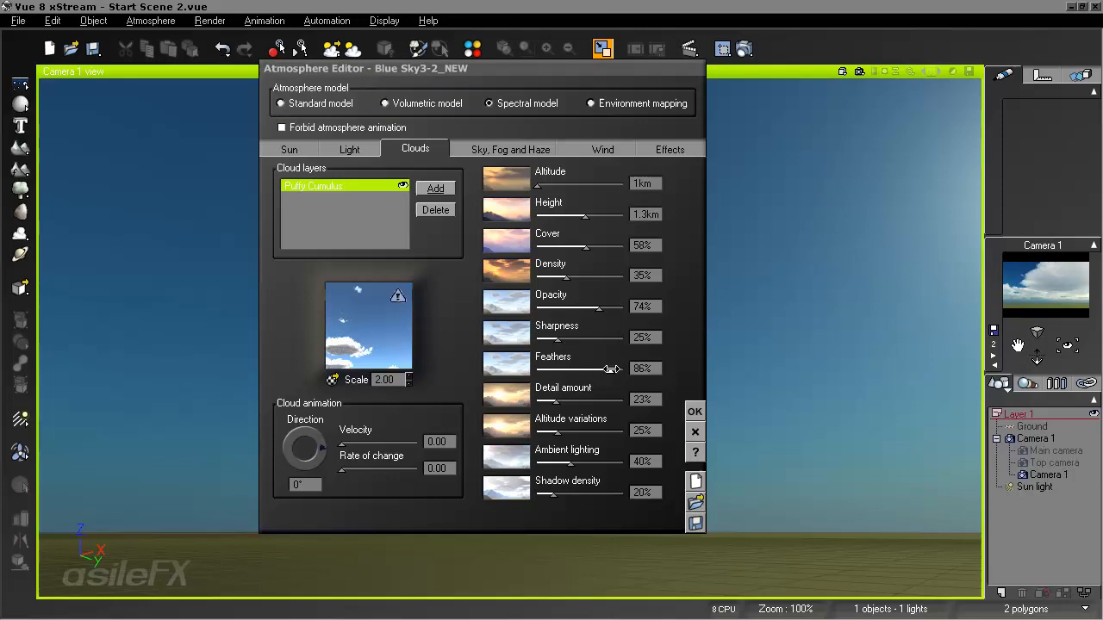
{"action": "left_click_drag", "start_coordinate": [611, 369], "coordinate": [593, 368]}
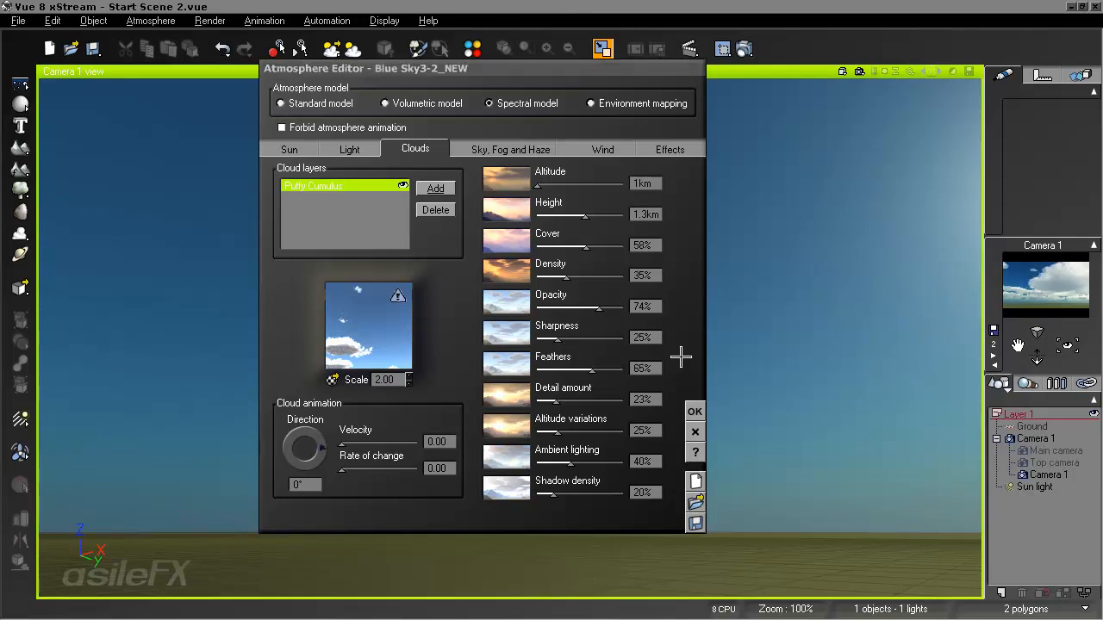
{"action": "left_click_drag", "start_coordinate": [592, 368], "coordinate": [945, 324]}
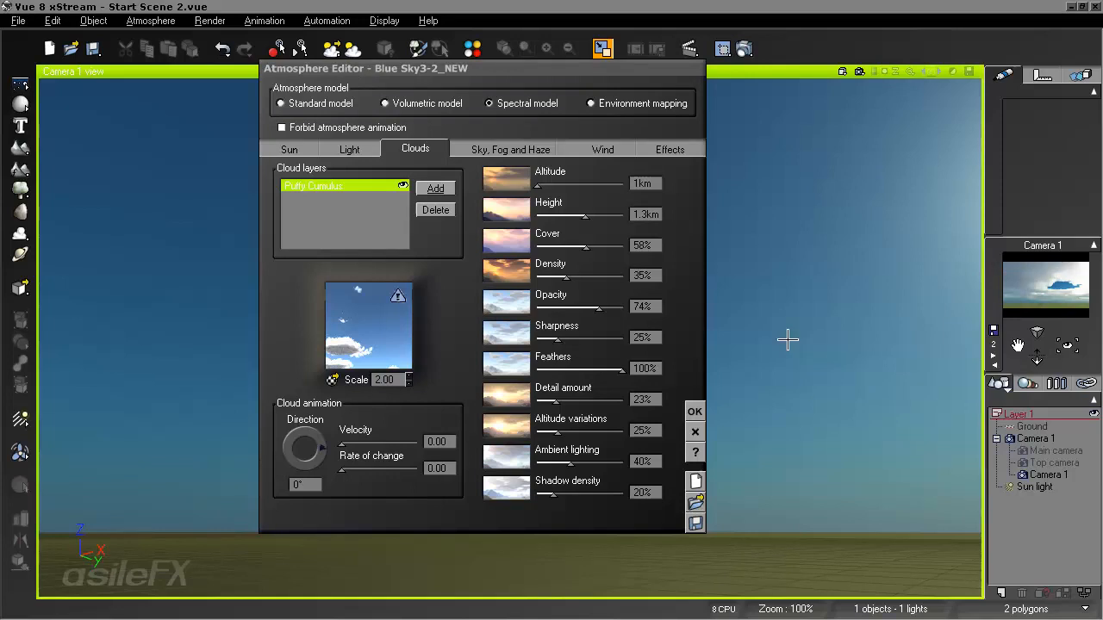
Step: Turn the camera back toward the sun above the horizon and set the layer's cover to 47%
{"action": "right_click_drag", "start_coordinate": [819, 326], "coordinate": [884, 311]}
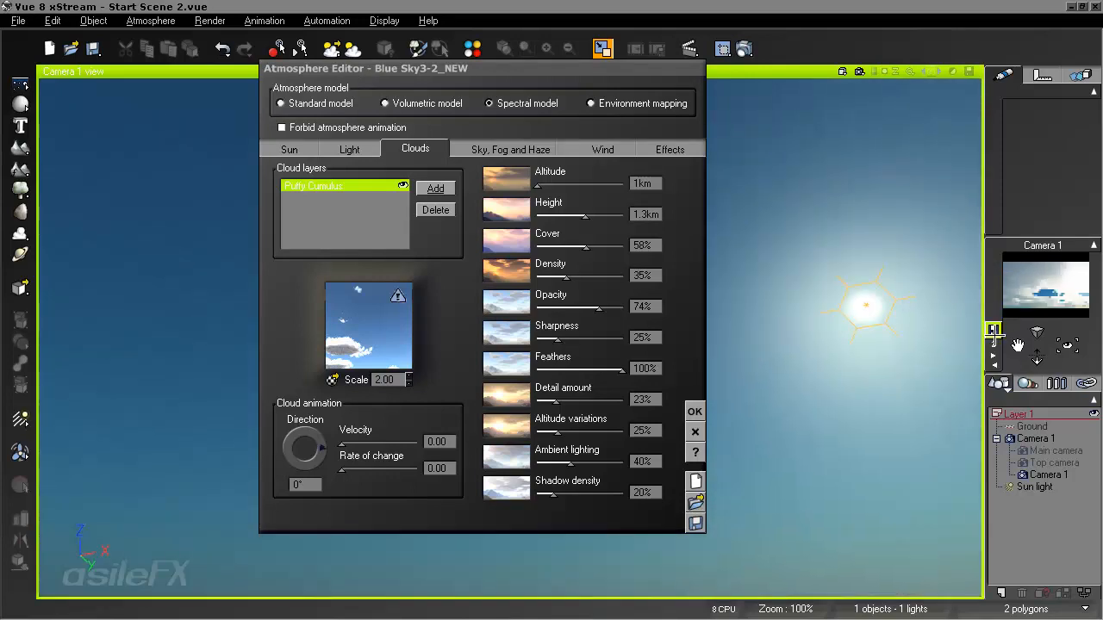
{"action": "right_click_drag", "start_coordinate": [919, 370], "coordinate": [908, 346]}
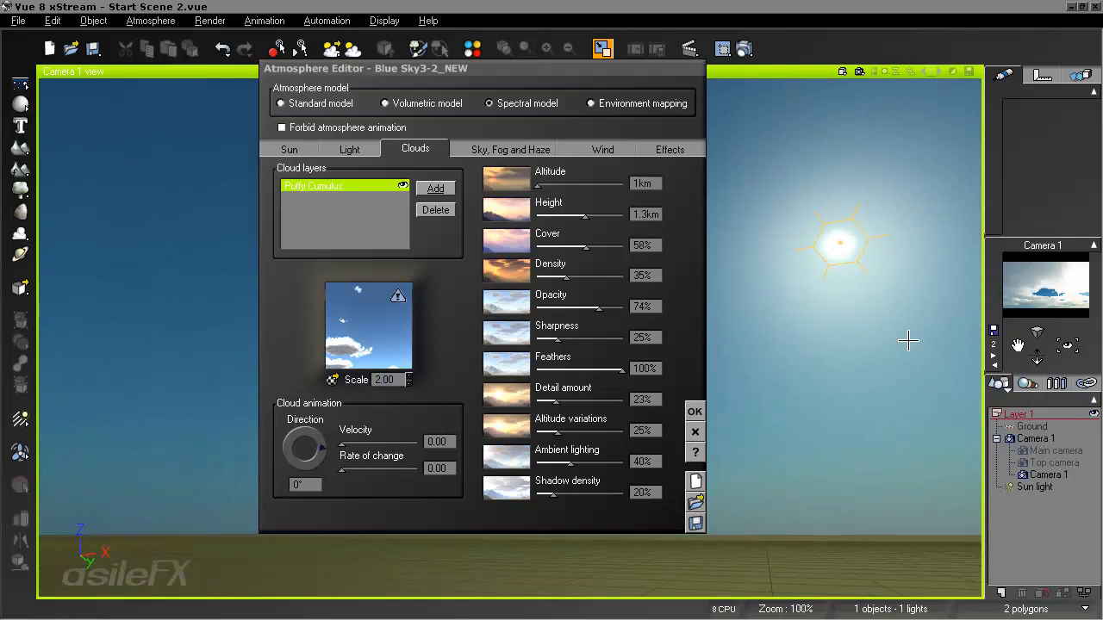
{"action": "left_click_drag", "start_coordinate": [604, 252], "coordinate": [595, 252]}
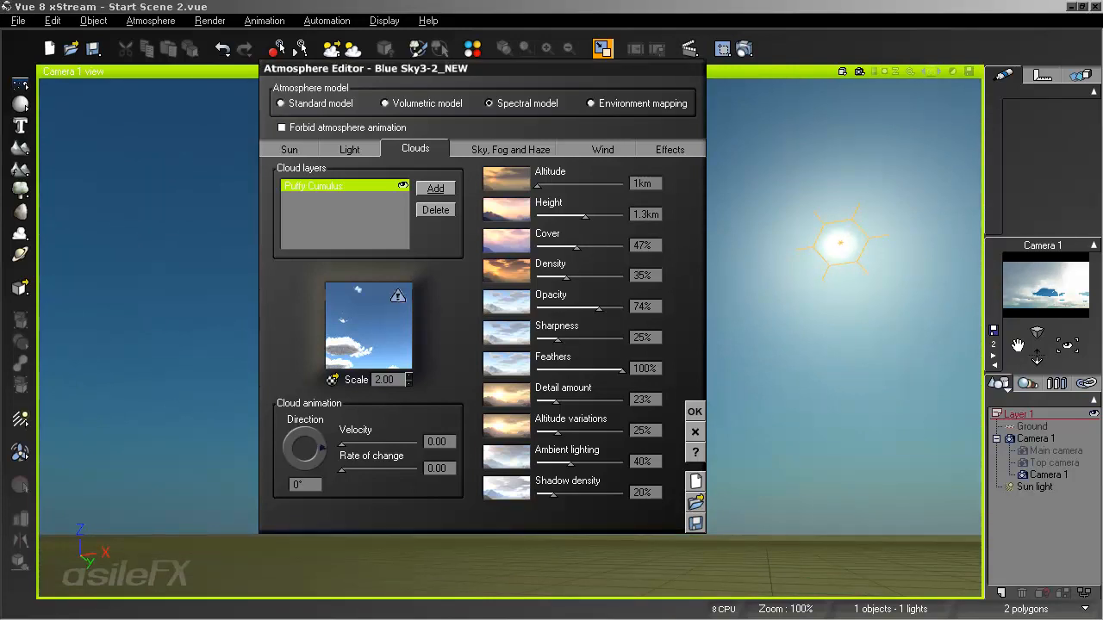
{"action": "left_click", "coordinate": [1083, 284]}
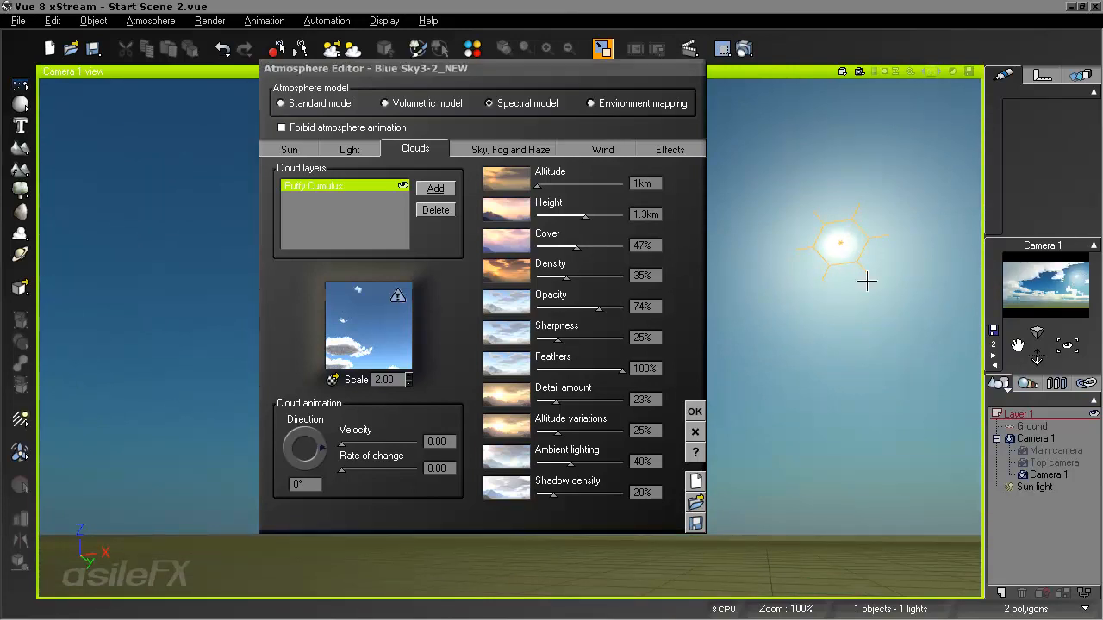
{"action": "right_click_drag", "start_coordinate": [833, 293], "coordinate": [835, 314]}
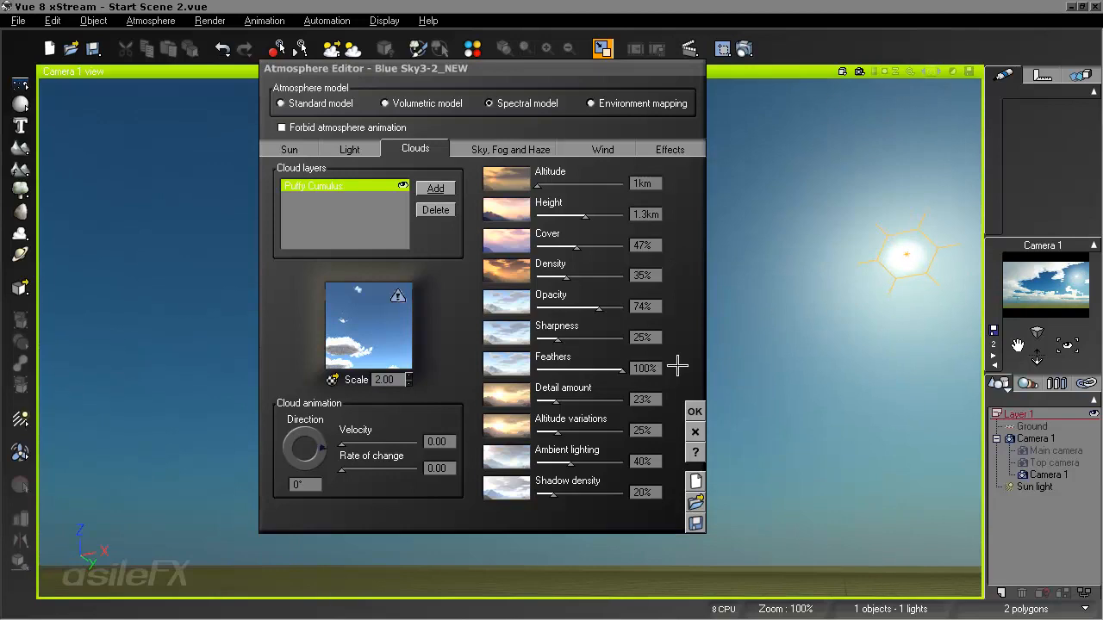
Step: Accept the atmosphere settings and render the Camera 1 view, stopping the render before it completes
{"action": "left_click", "coordinate": [694, 412]}
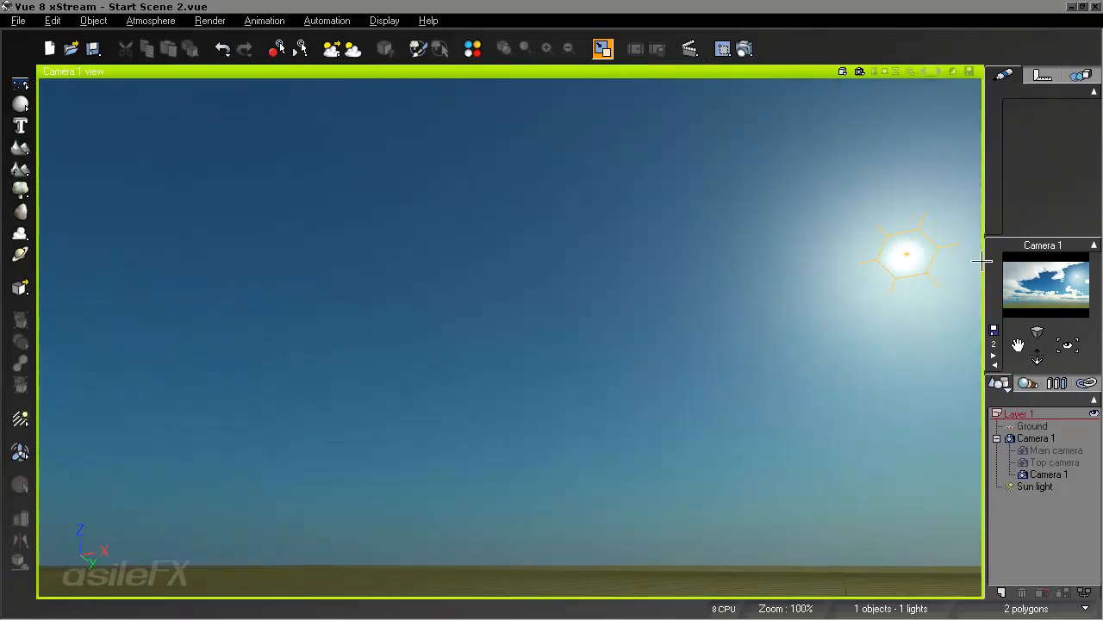
{"action": "left_click", "coordinate": [859, 72]}
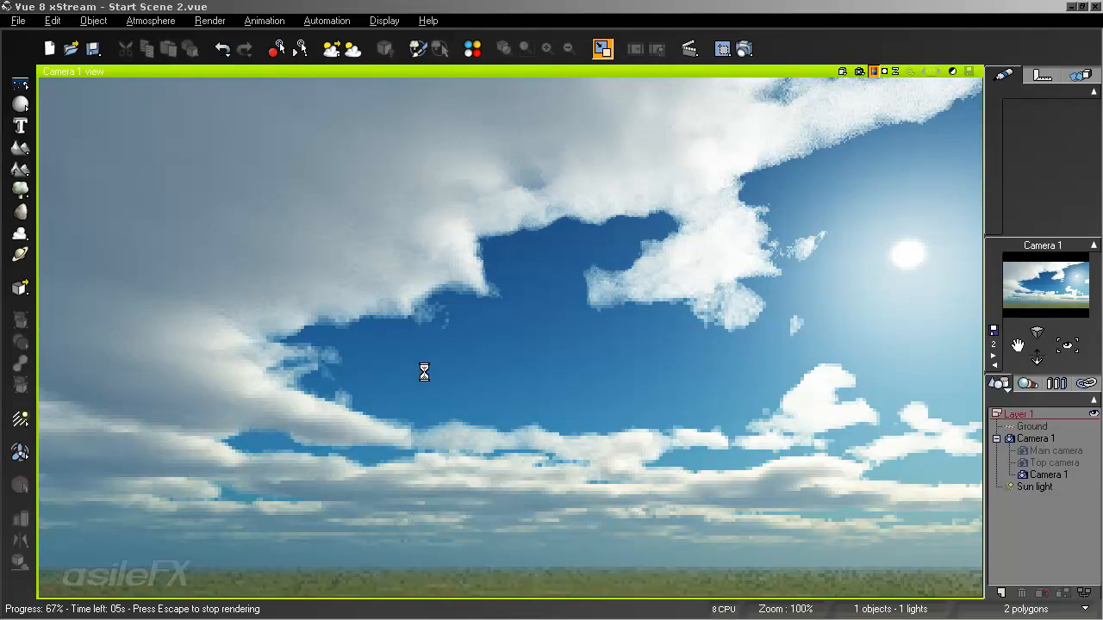
{"action": "key", "text": "Escape"}
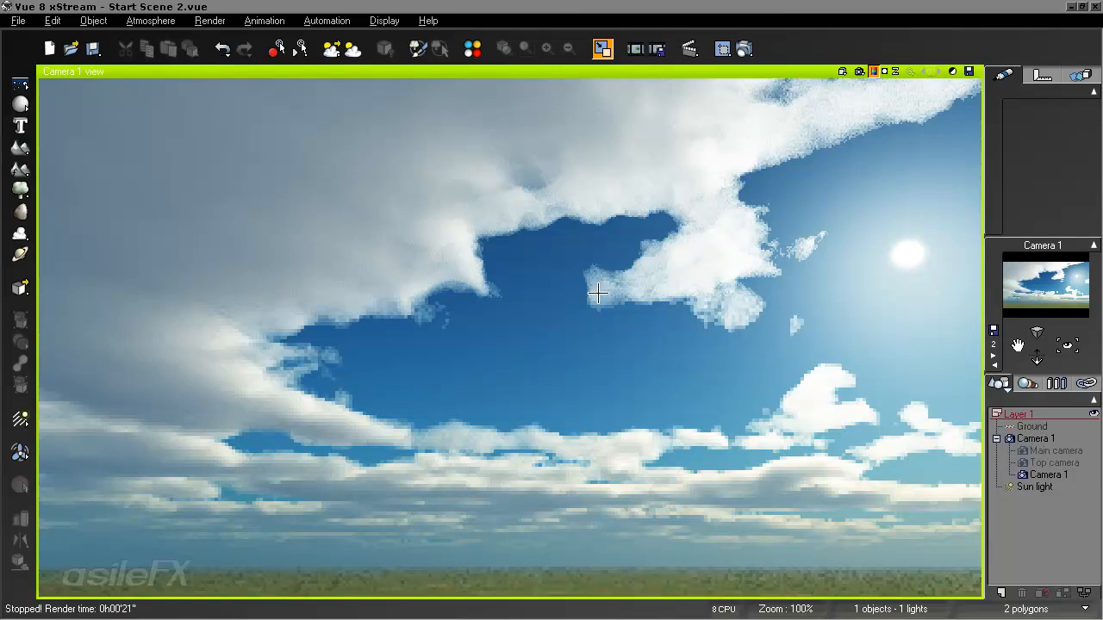
Step: Reset the density production filter of the Puffy Cumulus cloud material and accept the material
{"action": "key", "text": "F4"}
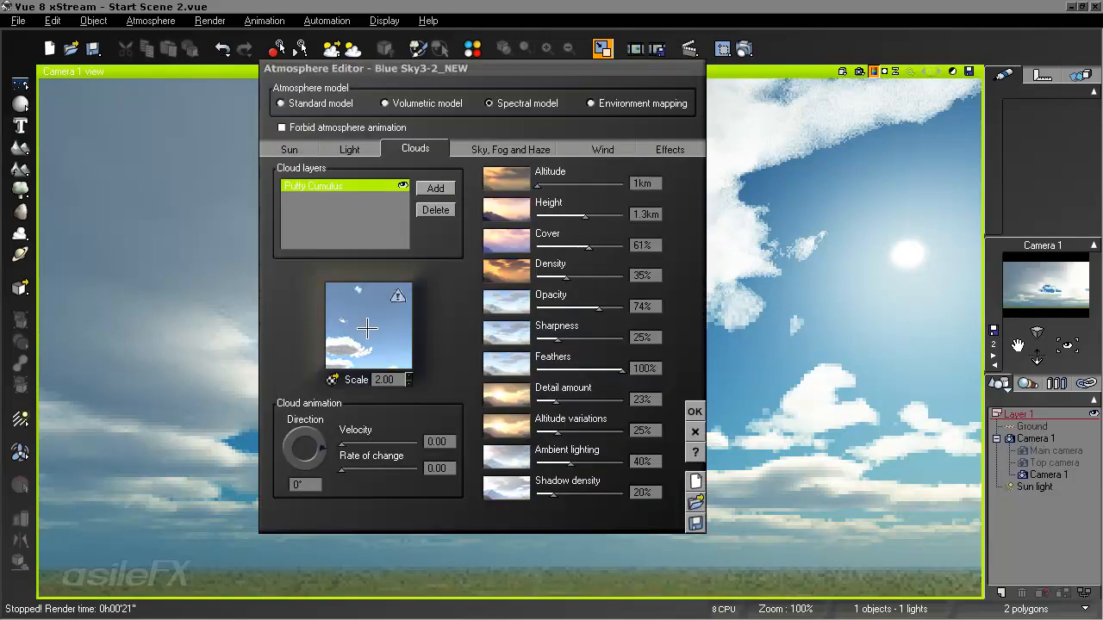
{"action": "double_click", "coordinate": [369, 328]}
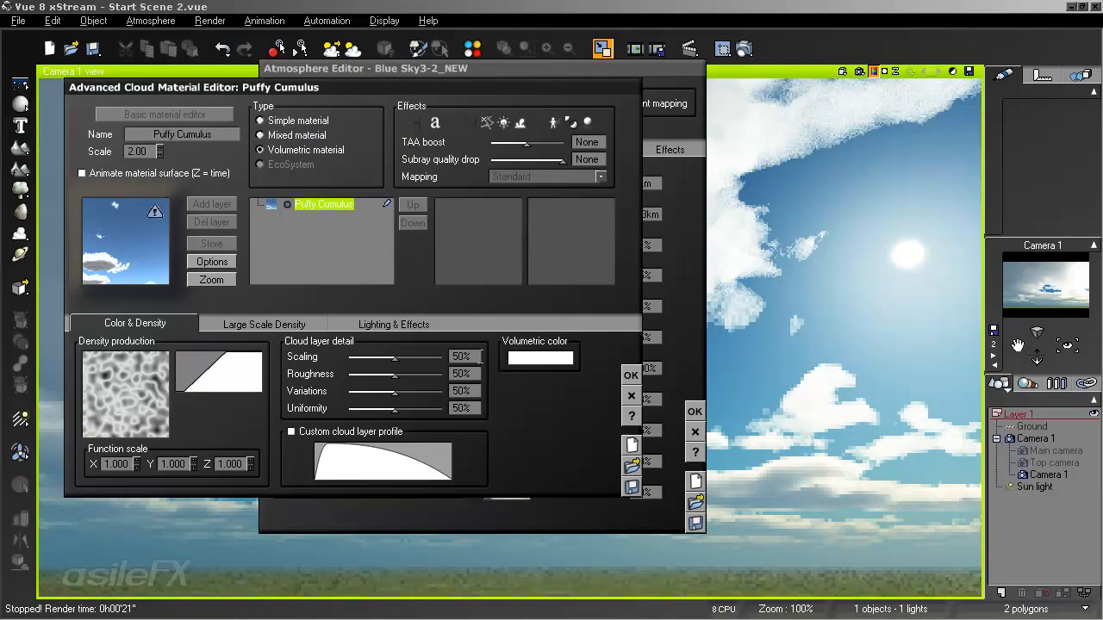
{"action": "right_click", "coordinate": [223, 355]}
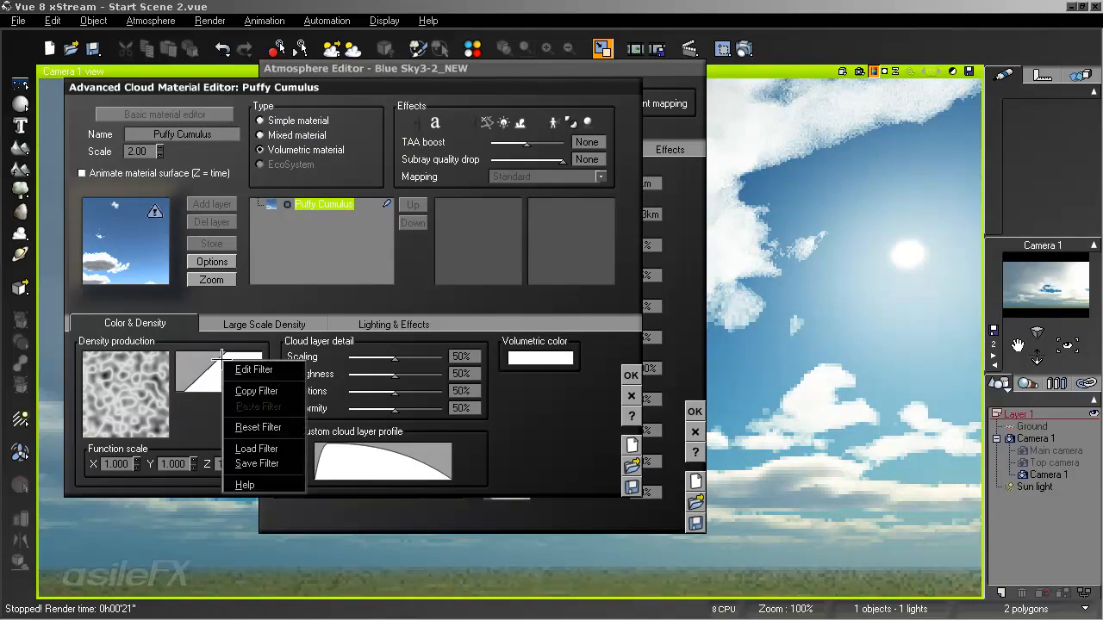
{"action": "left_click", "coordinate": [274, 422]}
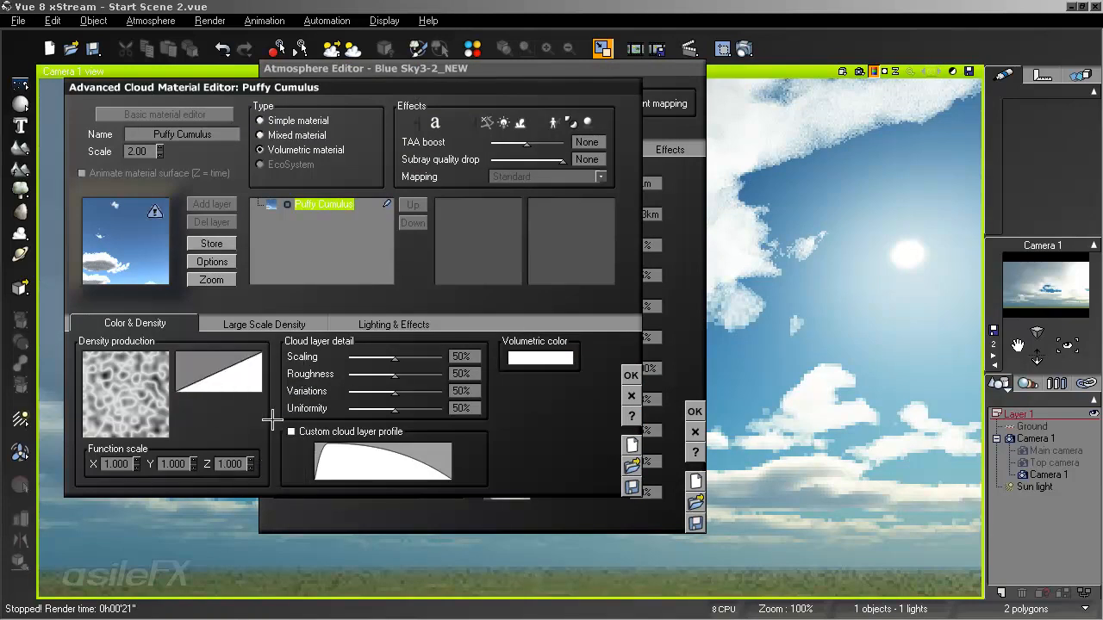
{"action": "left_click", "coordinate": [630, 375]}
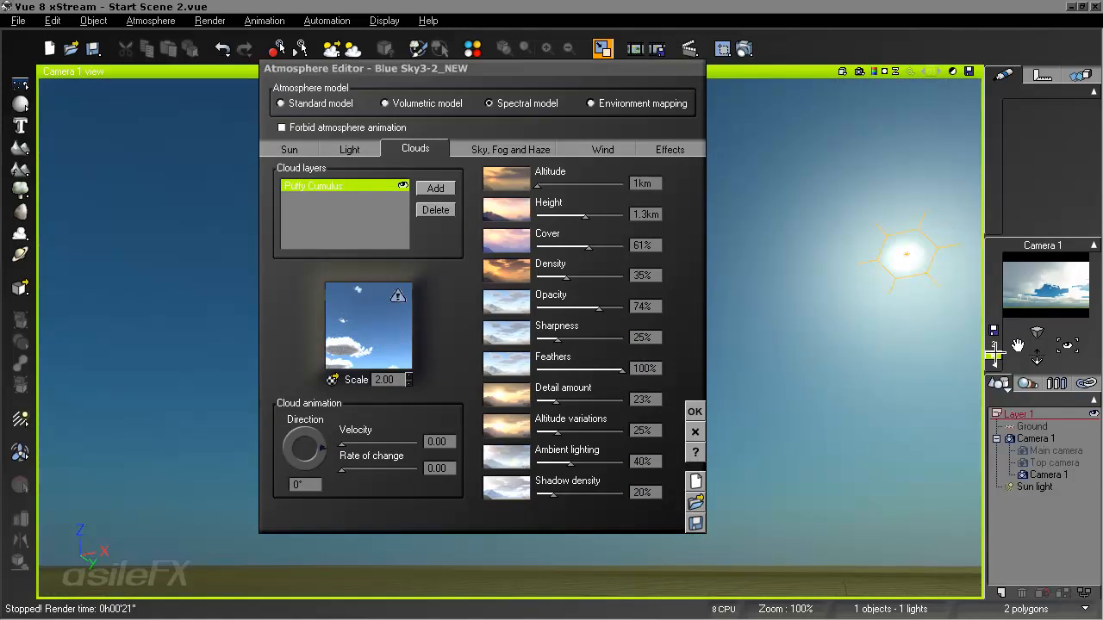
Step: Try a scale of 1 for the Puffy Cumulus layer and set it to 0.50
{"action": "double_click", "coordinate": [385, 382]}
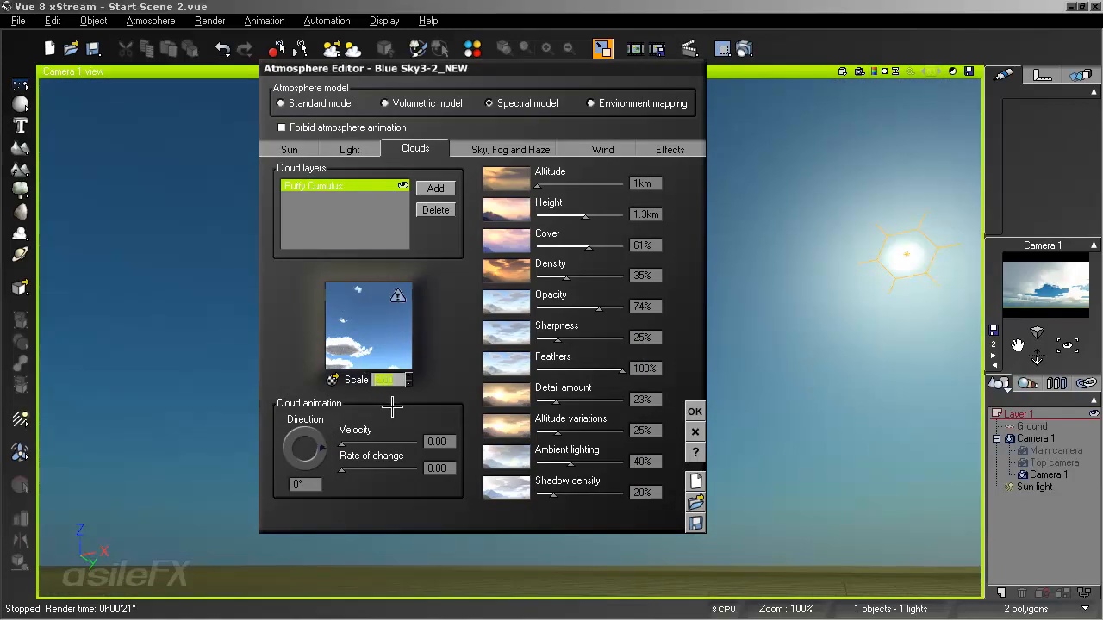
{"action": "key", "text": "Return"}
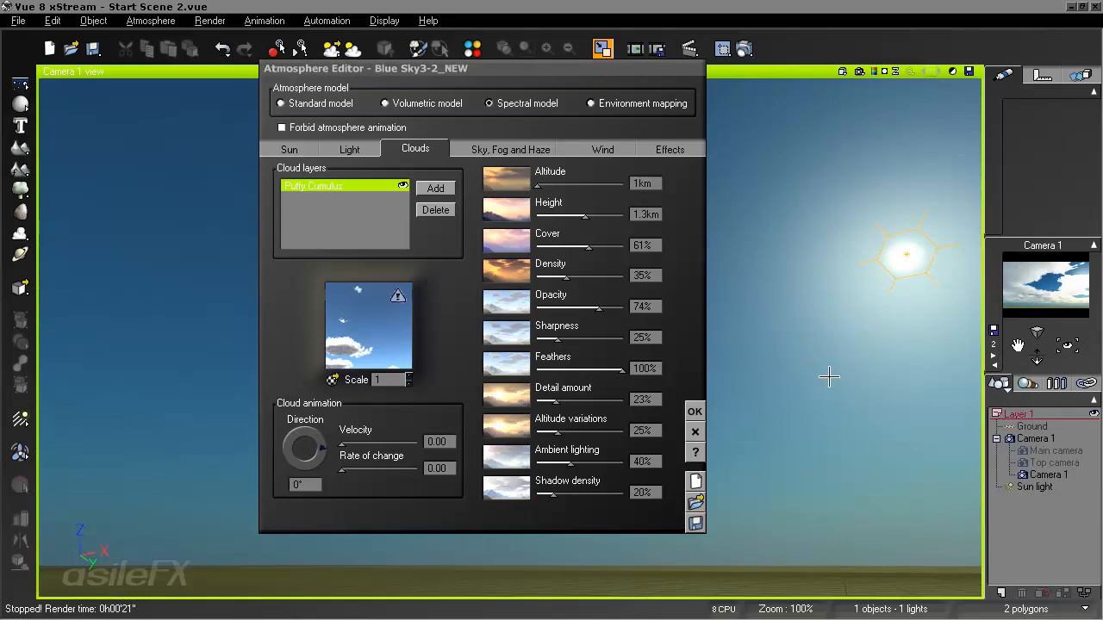
{"action": "left_click", "coordinate": [411, 400]}
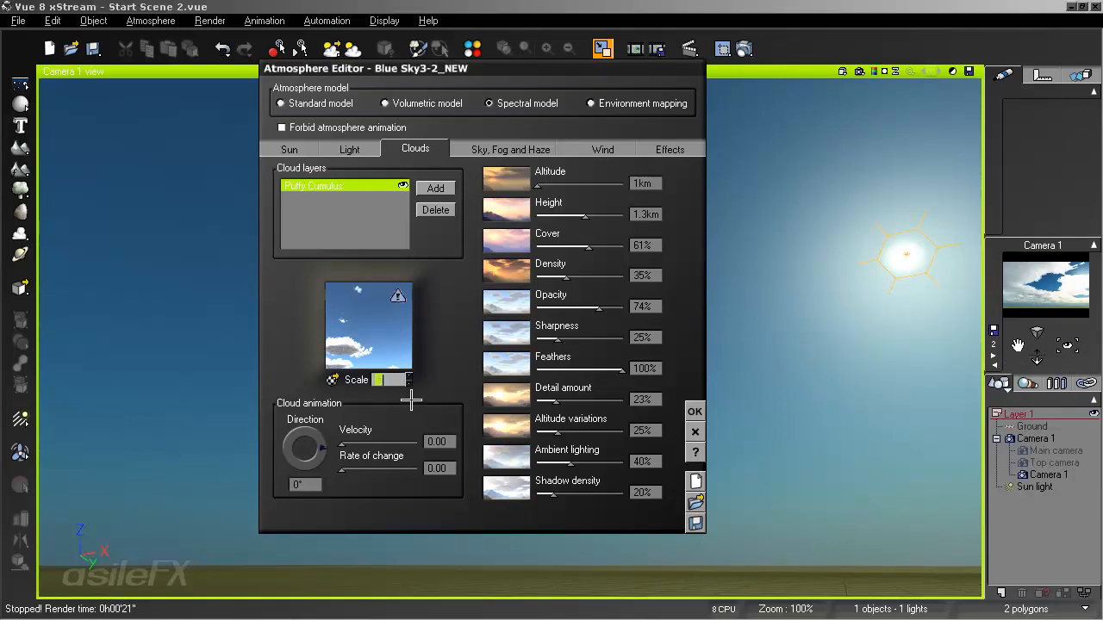
Step: Set the cloud layer's detail amount to 50% and render the Camera 1 view
{"action": "left_click", "coordinate": [658, 398]}
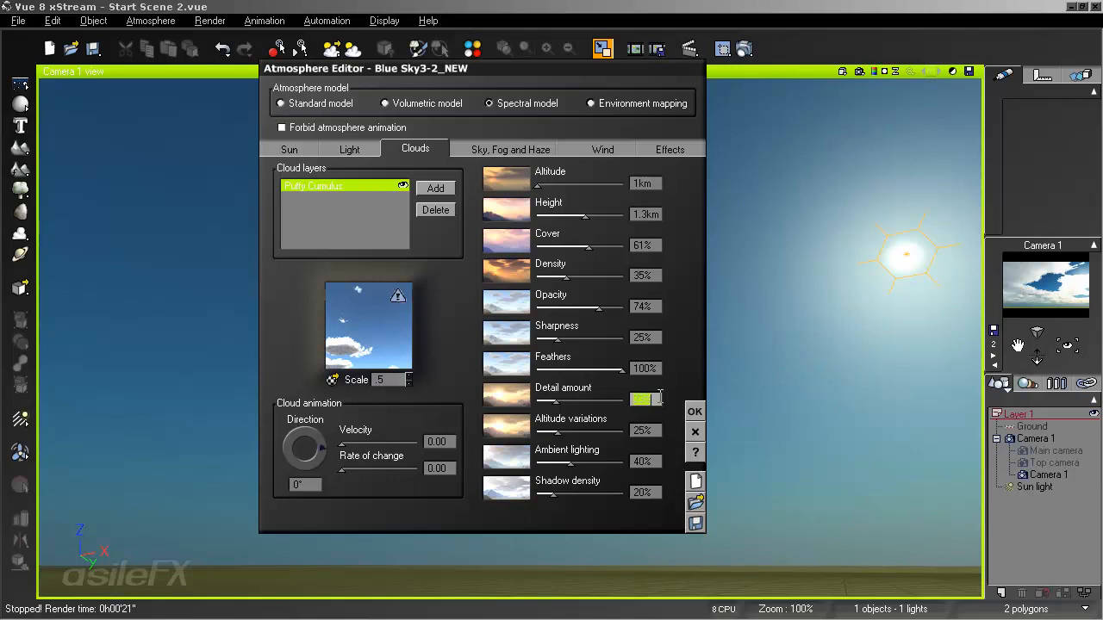
{"action": "type", "text": "50"}
{"action": "left_click", "coordinate": [1038, 284]}
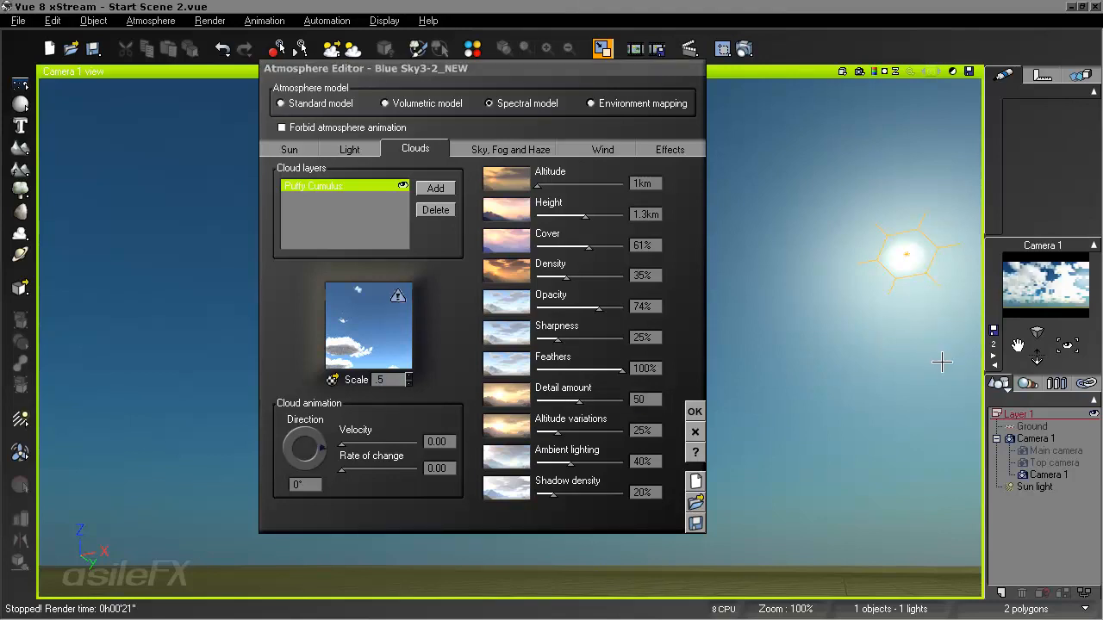
{"action": "left_click", "coordinate": [859, 71]}
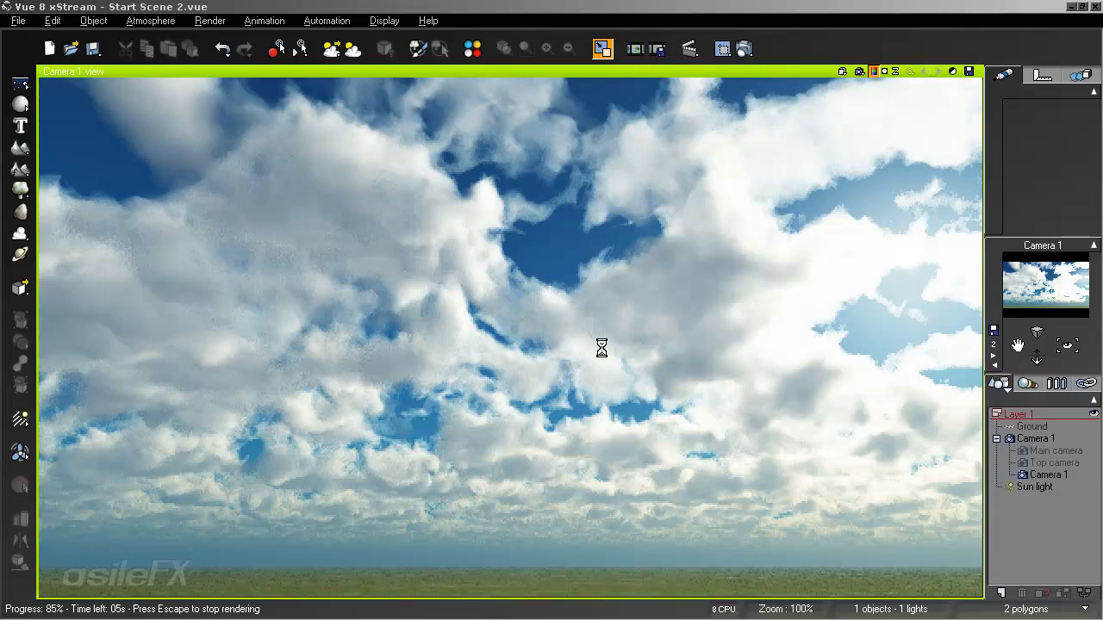
Step: Open the Puffy Cumulus density function for editing and move the Gradient noise node directly above the Density output
{"action": "key", "text": "F4"}
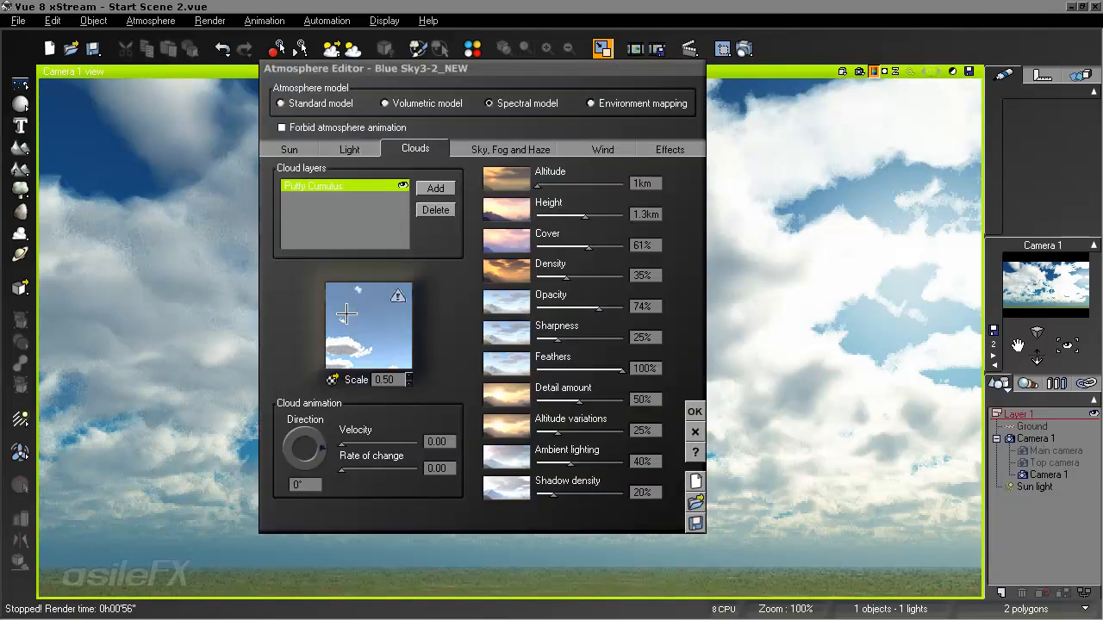
{"action": "right_click", "coordinate": [346, 315]}
{"action": "left_click", "coordinate": [354, 321]}
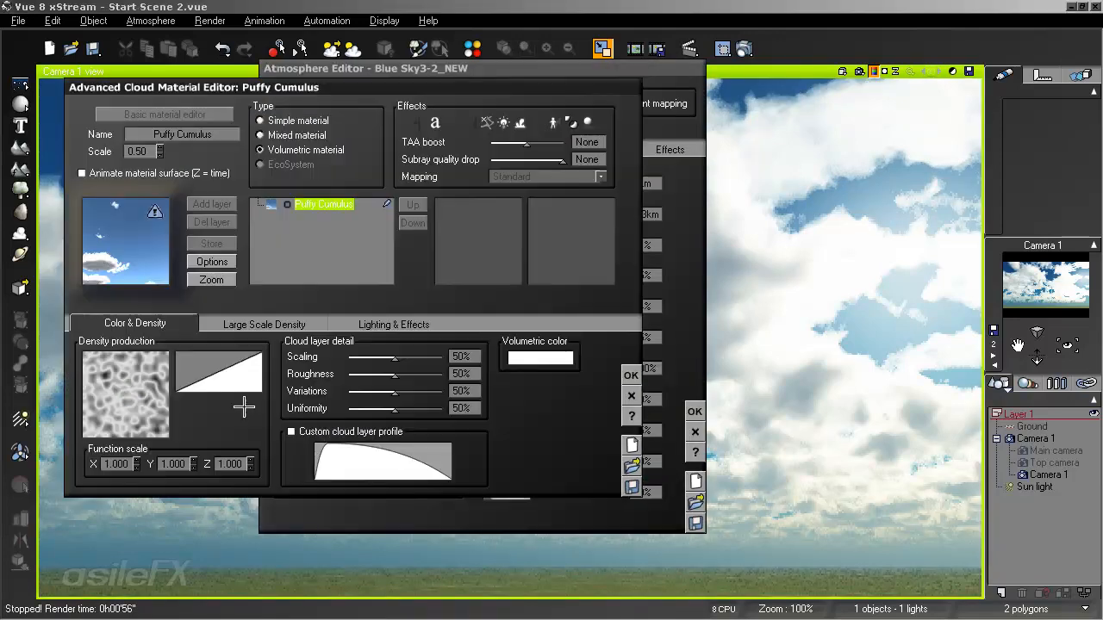
{"action": "right_click", "coordinate": [107, 373]}
{"action": "left_click", "coordinate": [148, 380]}
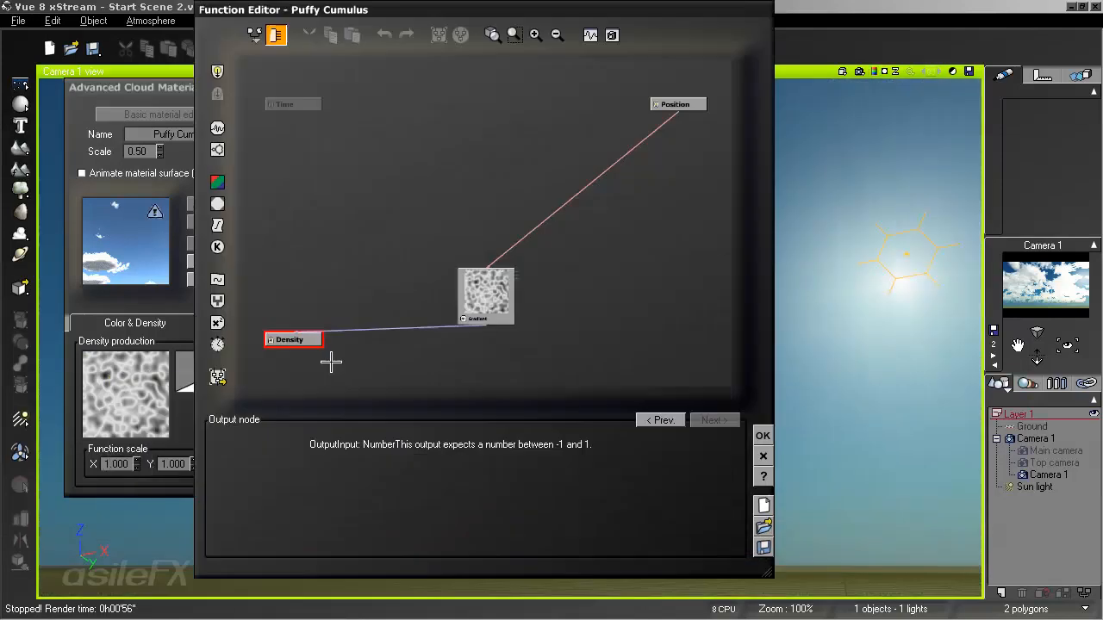
{"action": "left_click", "coordinate": [424, 328]}
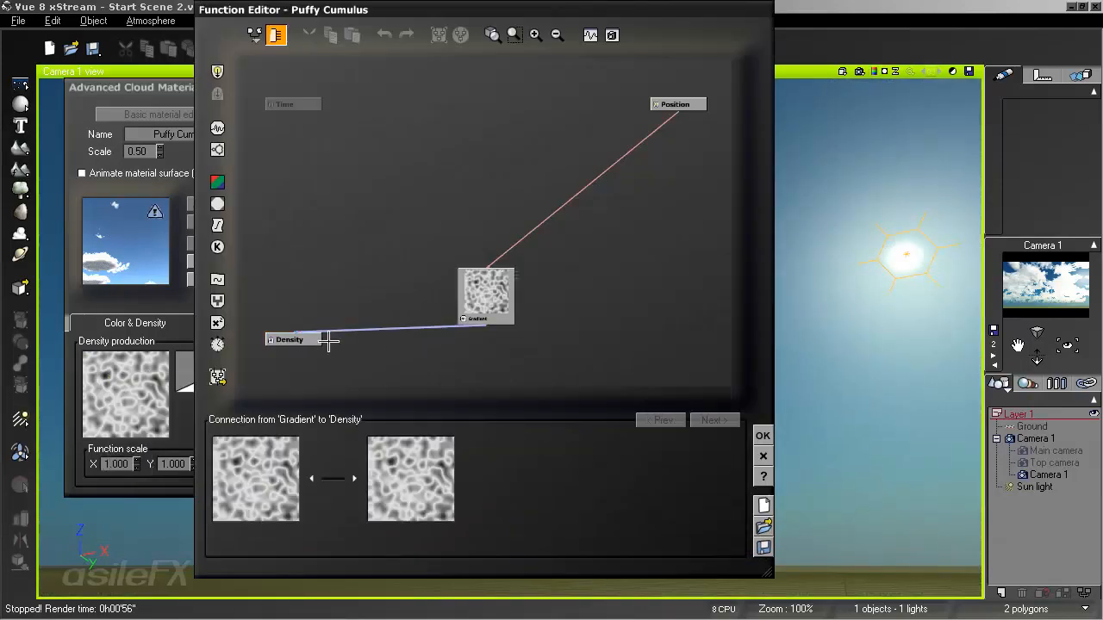
{"action": "left_click_drag", "start_coordinate": [493, 318], "coordinate": [300, 277]}
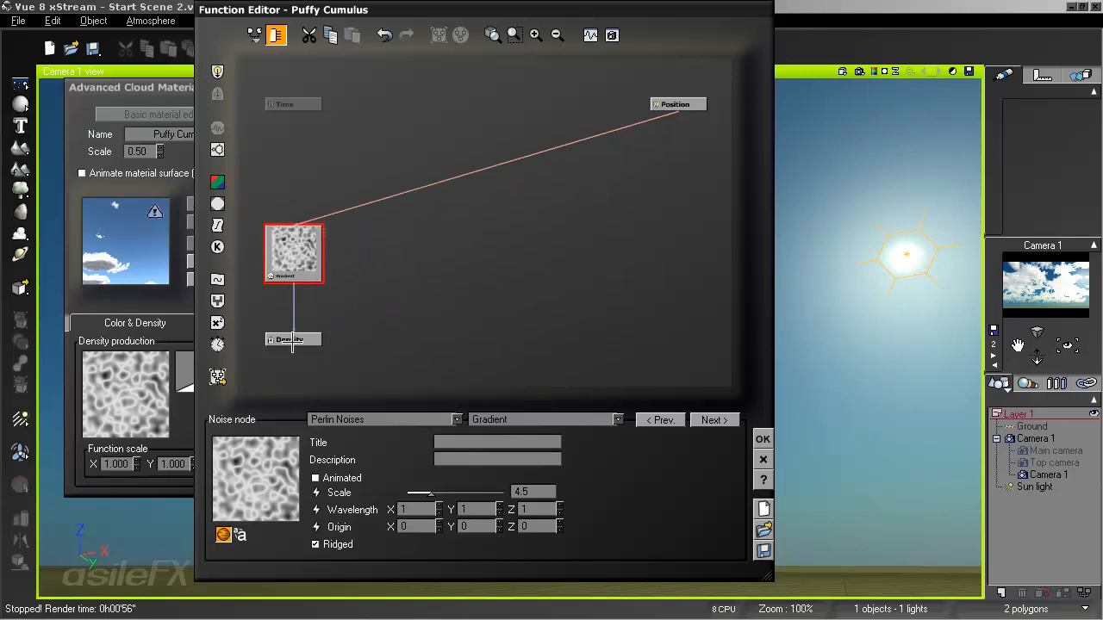
Step: Insert an Opposite (-X) filter node between the Gradient node and the Density output, and accept the function and cloud material
{"action": "left_click", "coordinate": [295, 311]}
{"action": "left_click", "coordinate": [217, 225]}
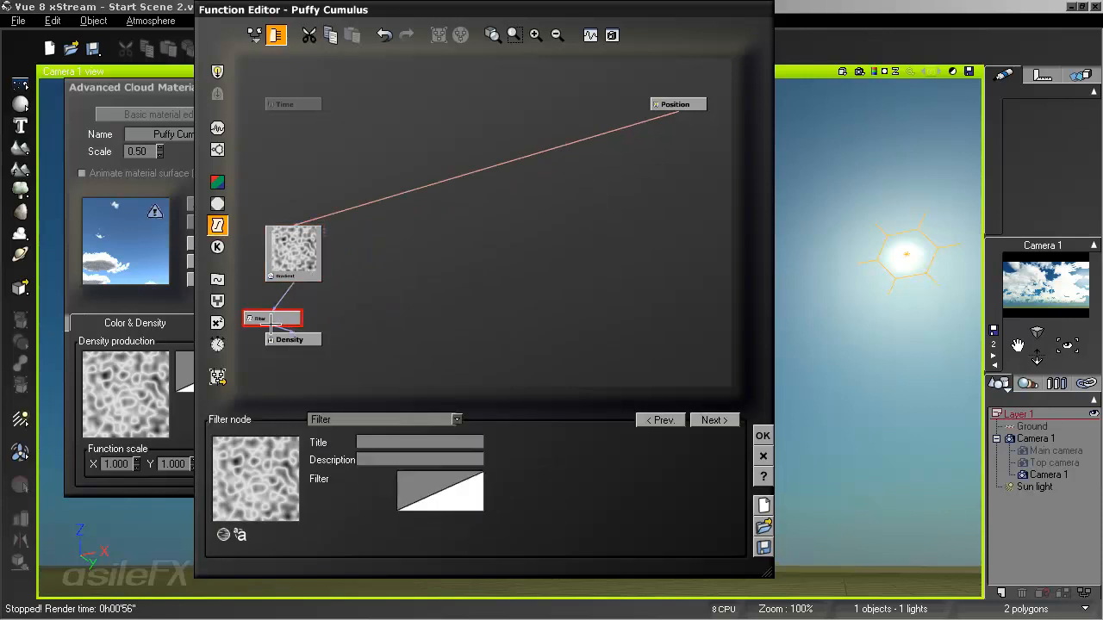
{"action": "left_click", "coordinate": [340, 420]}
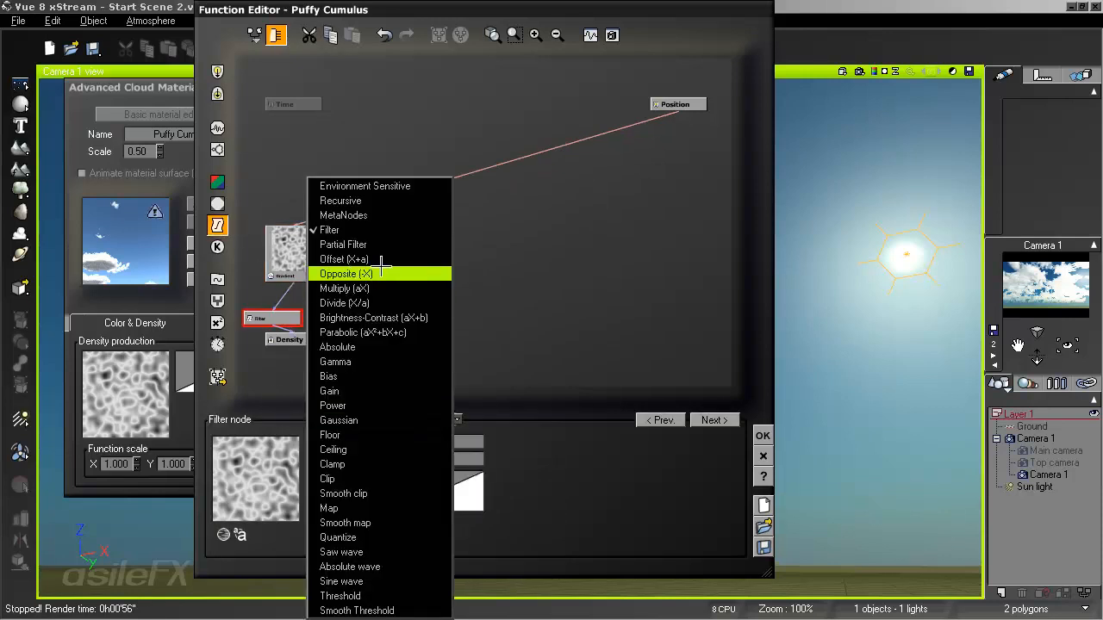
{"action": "left_click", "coordinate": [380, 273]}
{"action": "left_click_drag", "start_coordinate": [276, 318], "coordinate": [298, 318]}
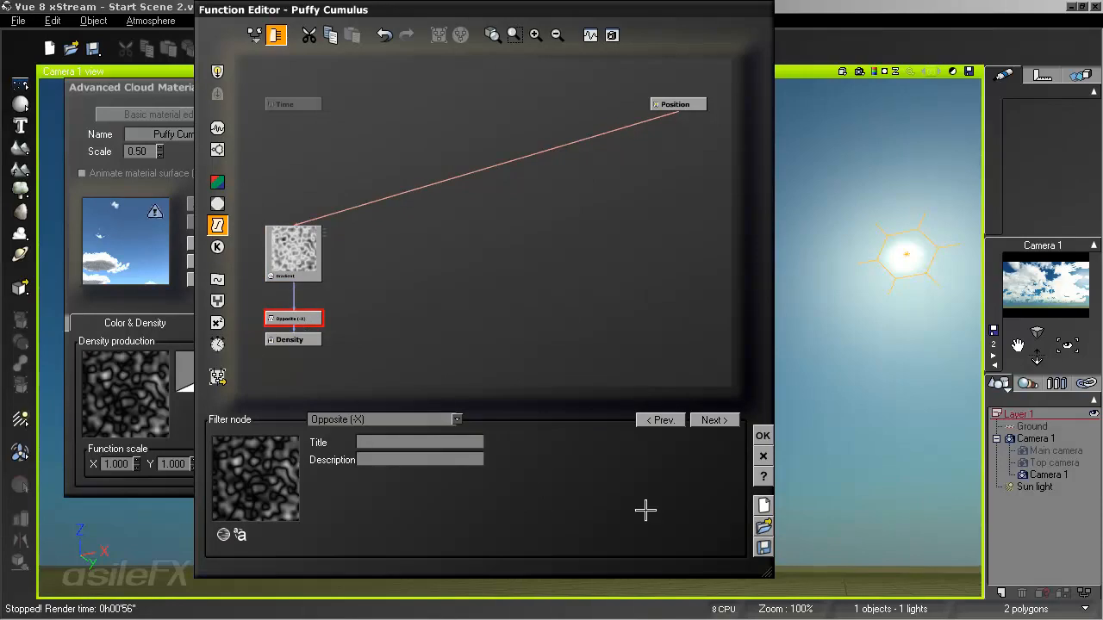
{"action": "left_click", "coordinate": [763, 436]}
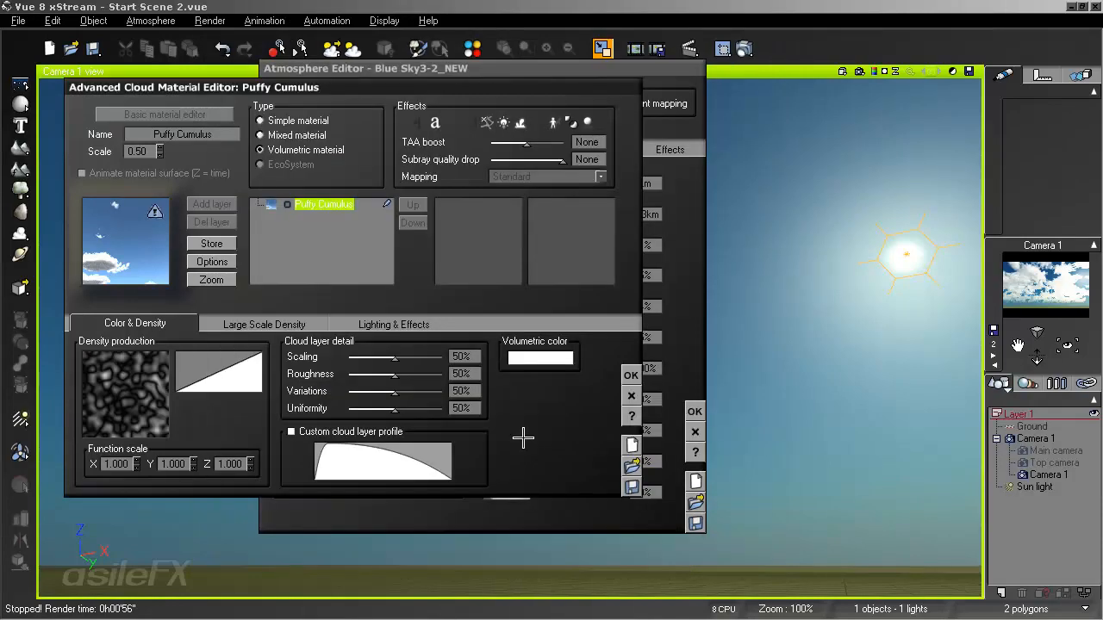
{"action": "left_click", "coordinate": [631, 375]}
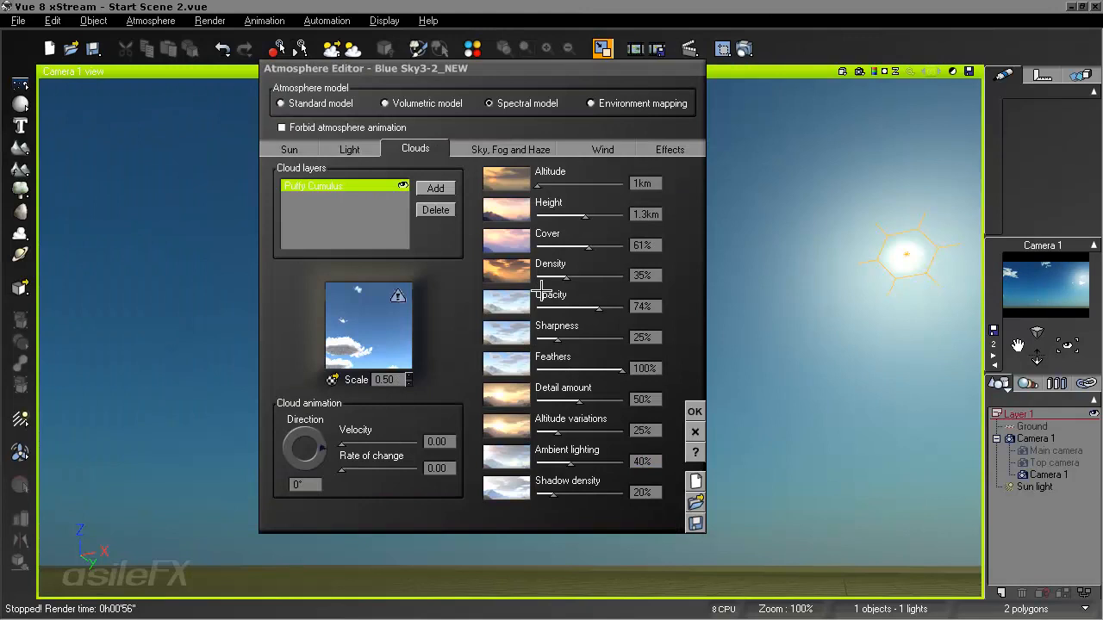
Step: Set the layer's cover to 86% and render the Camera 1 view
{"action": "left_click_drag", "start_coordinate": [584, 246], "coordinate": [609, 247]}
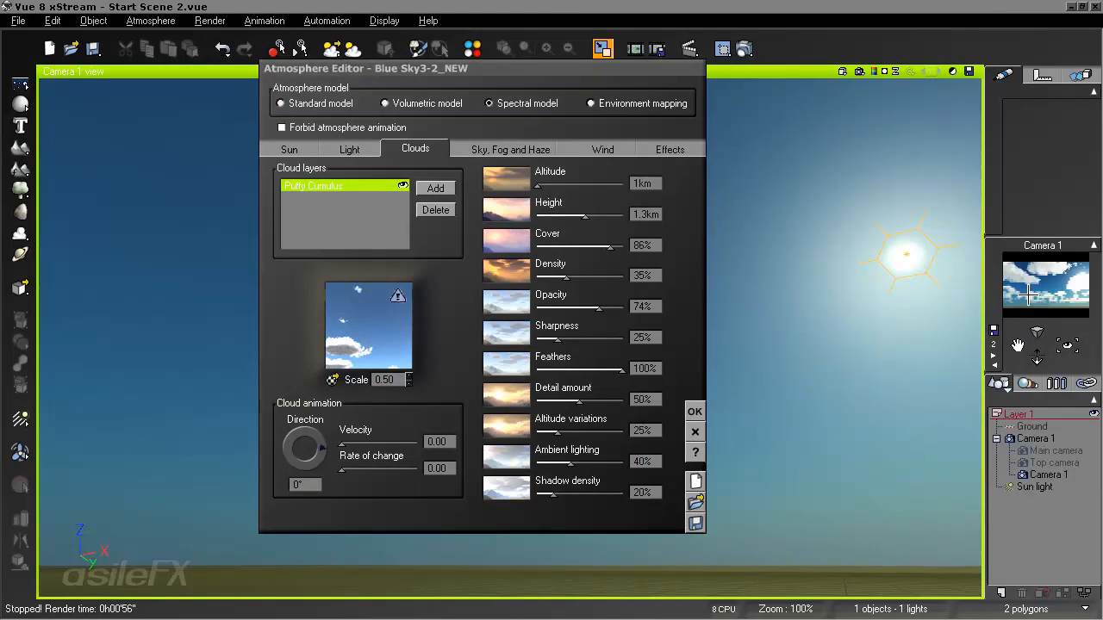
{"action": "left_click", "coordinate": [860, 71]}
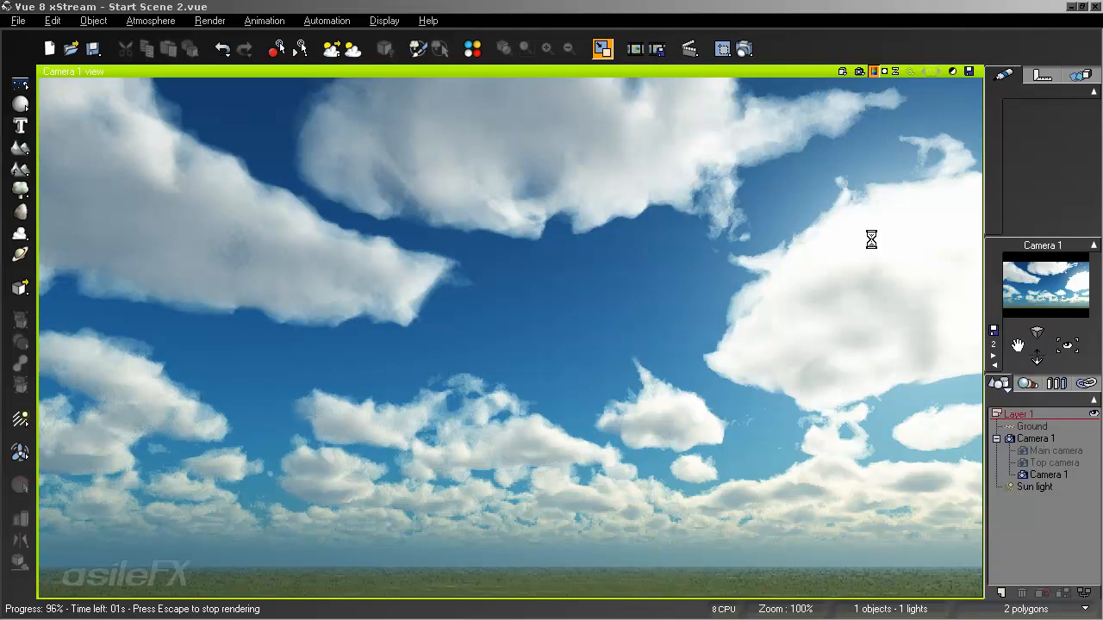
{"action": "key", "text": "F4"}
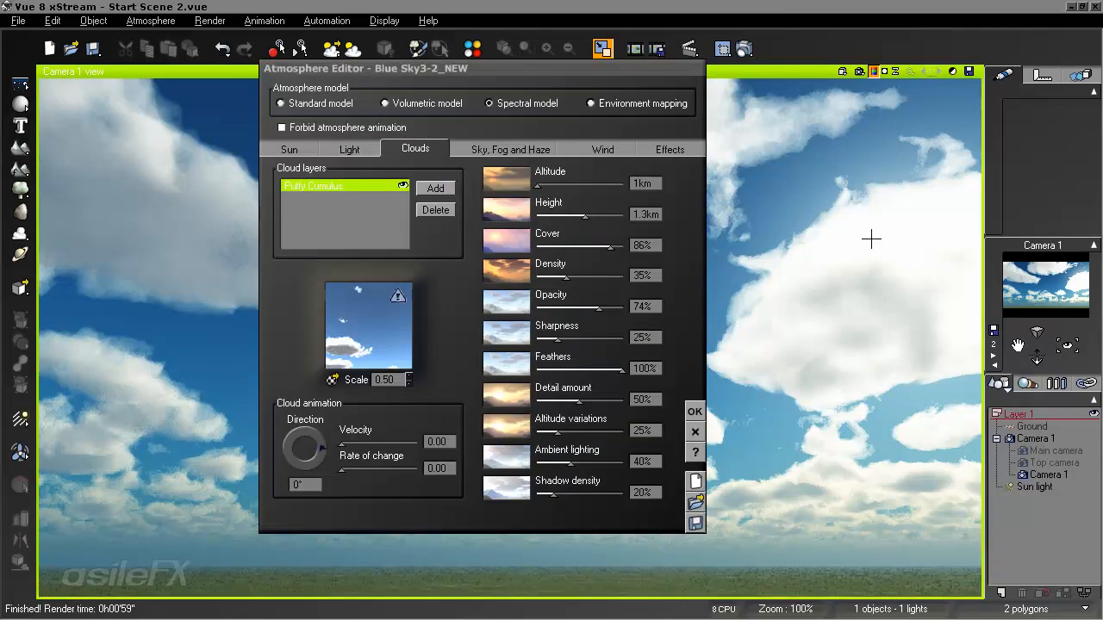
{"action": "left_click", "coordinate": [694, 411]}
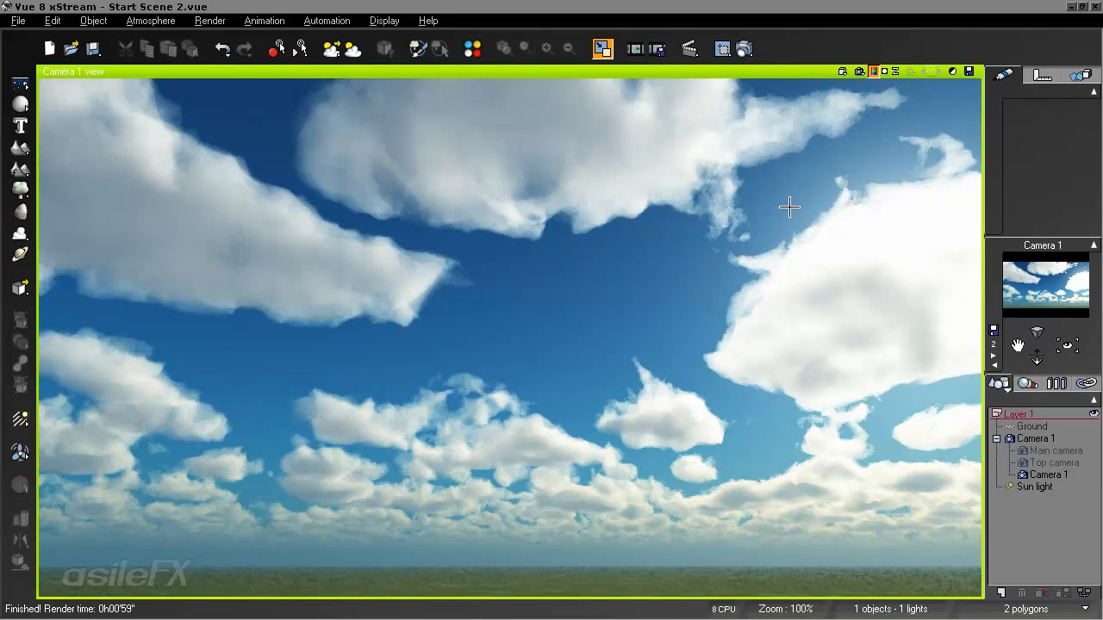
Step: Set the cloud layer's density to 27%, opacity to 96%, sharpness to 12%, altitude variations to 7% and ambient lighting to 12%
{"action": "key", "text": "F4"}
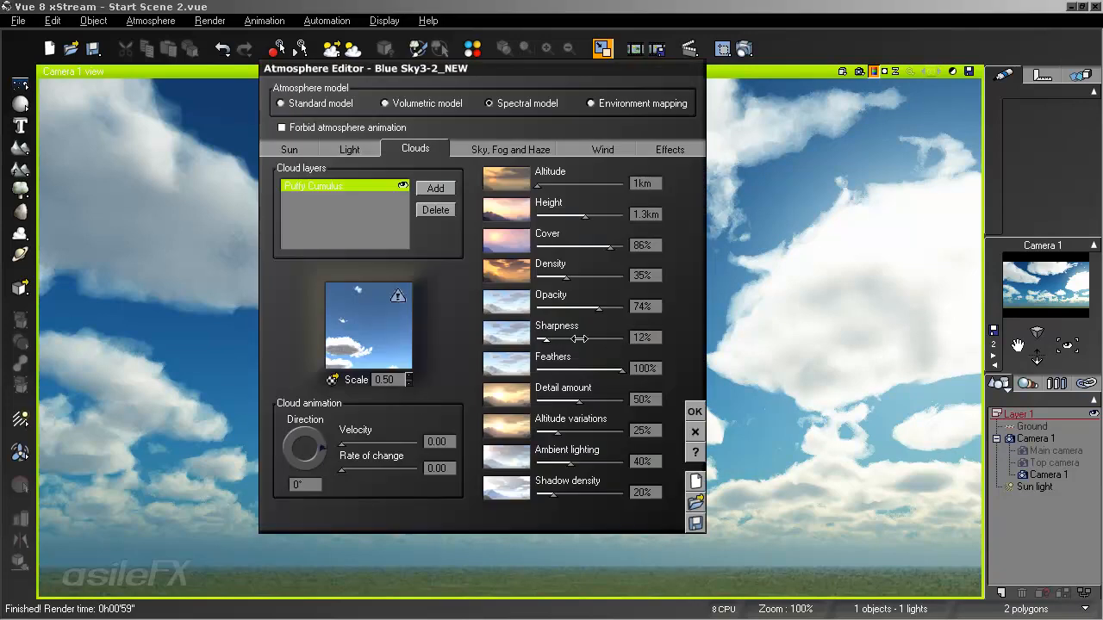
{"action": "left_click_drag", "start_coordinate": [585, 273], "coordinate": [601, 297]}
{"action": "left_click_drag", "start_coordinate": [588, 428], "coordinate": [567, 458]}
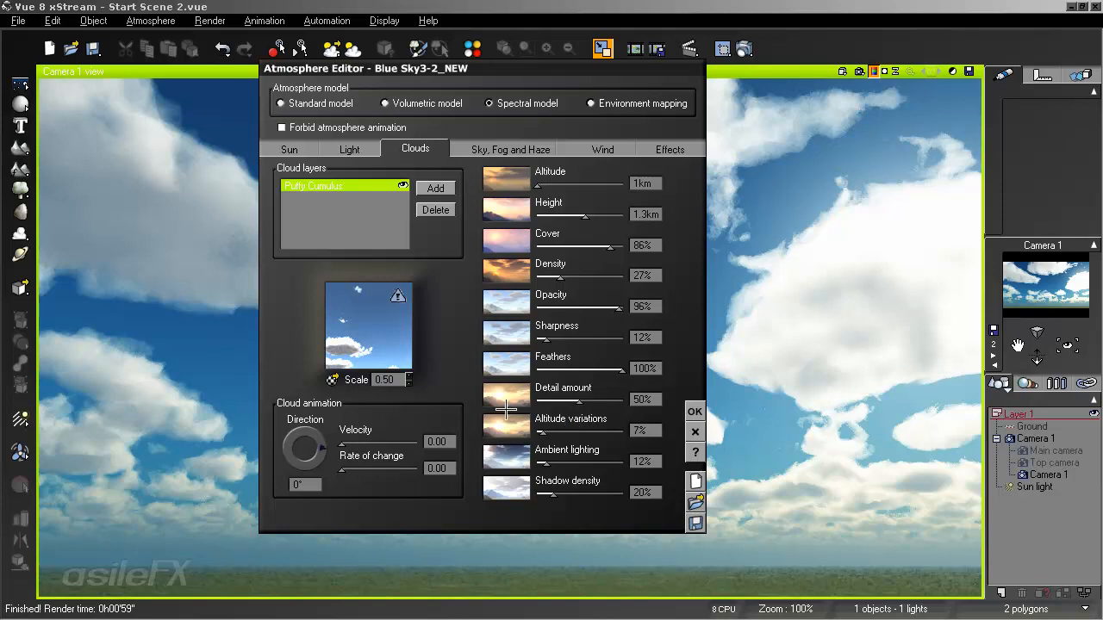
Step: Reopen the Puffy Cumulus density function and move the Opposite (-X) node closer beneath the Gradient node
{"action": "right_click", "coordinate": [396, 340]}
{"action": "left_click", "coordinate": [413, 349]}
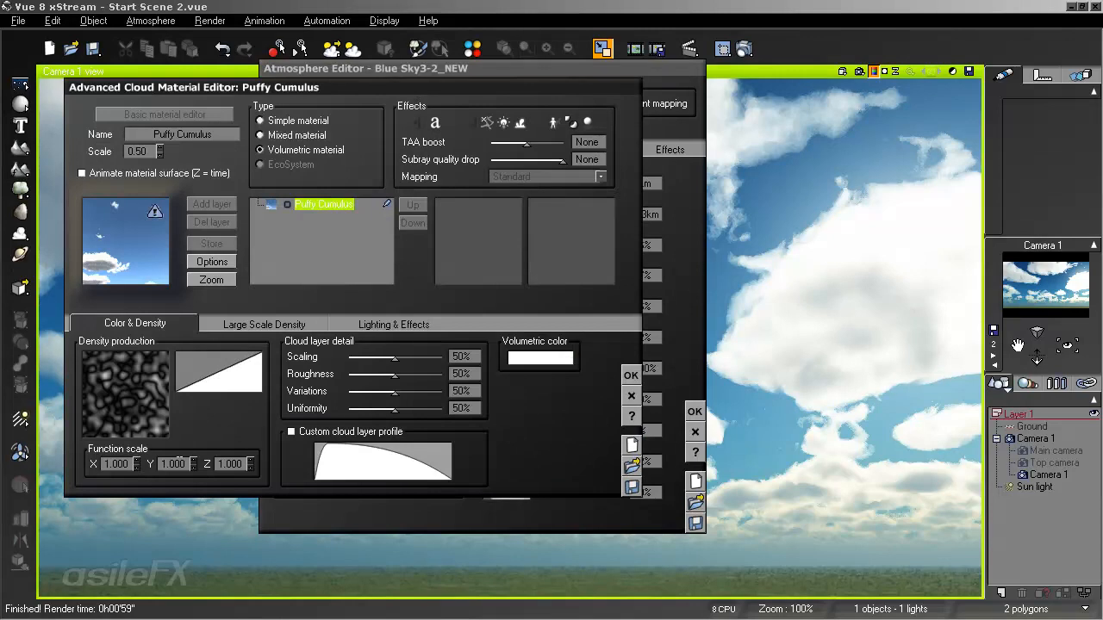
{"action": "right_click", "coordinate": [155, 362]}
{"action": "left_click", "coordinate": [185, 367]}
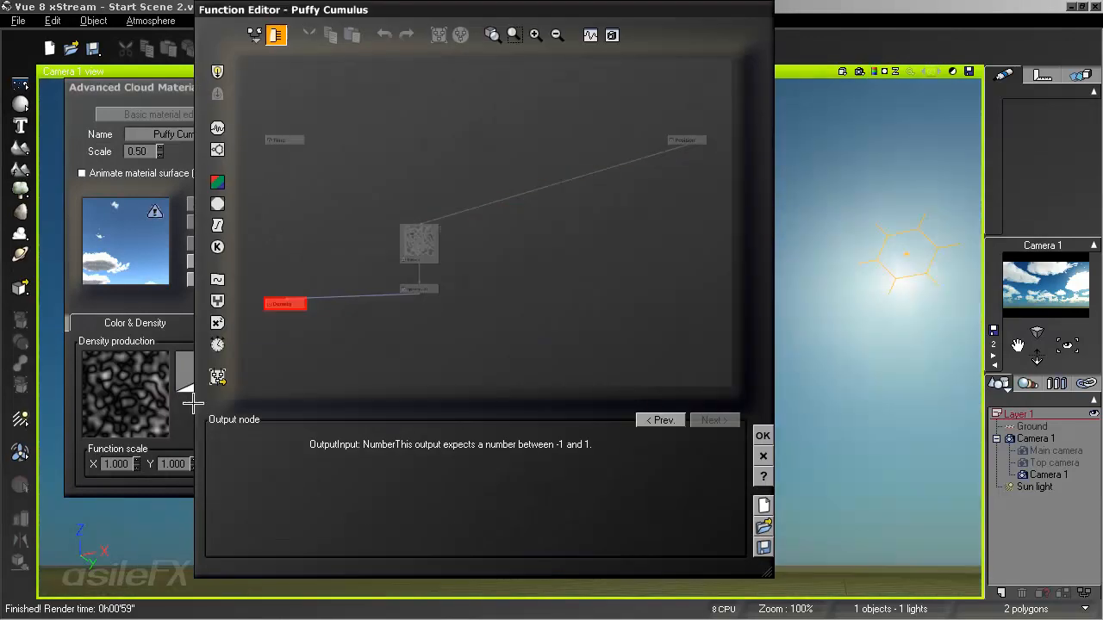
{"action": "left_click", "coordinate": [513, 34]}
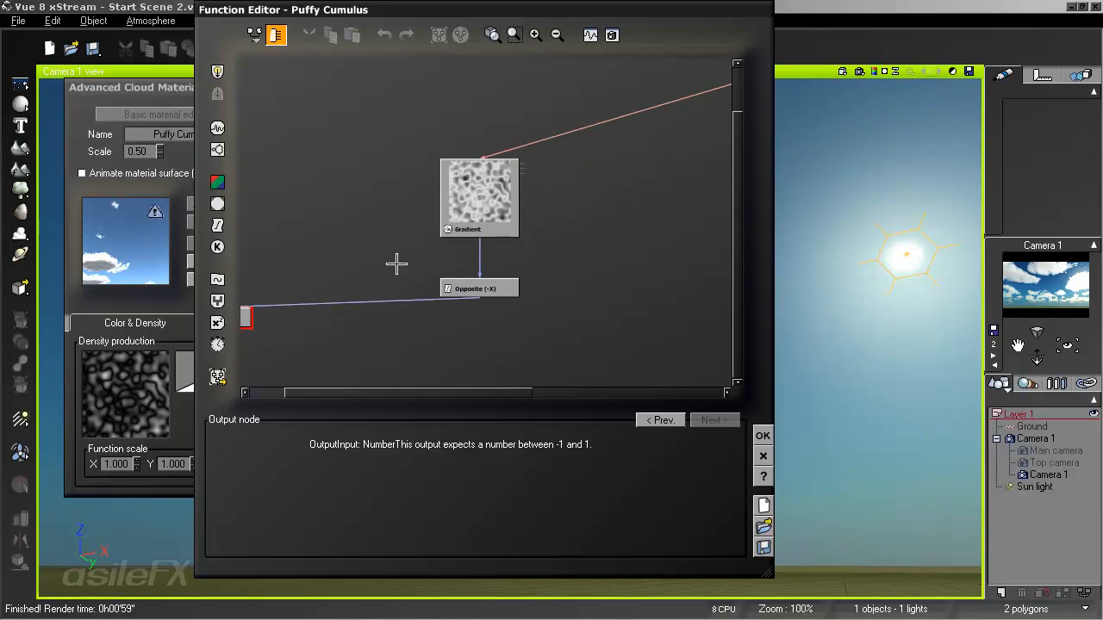
{"action": "left_click_drag", "start_coordinate": [444, 287], "coordinate": [447, 258]}
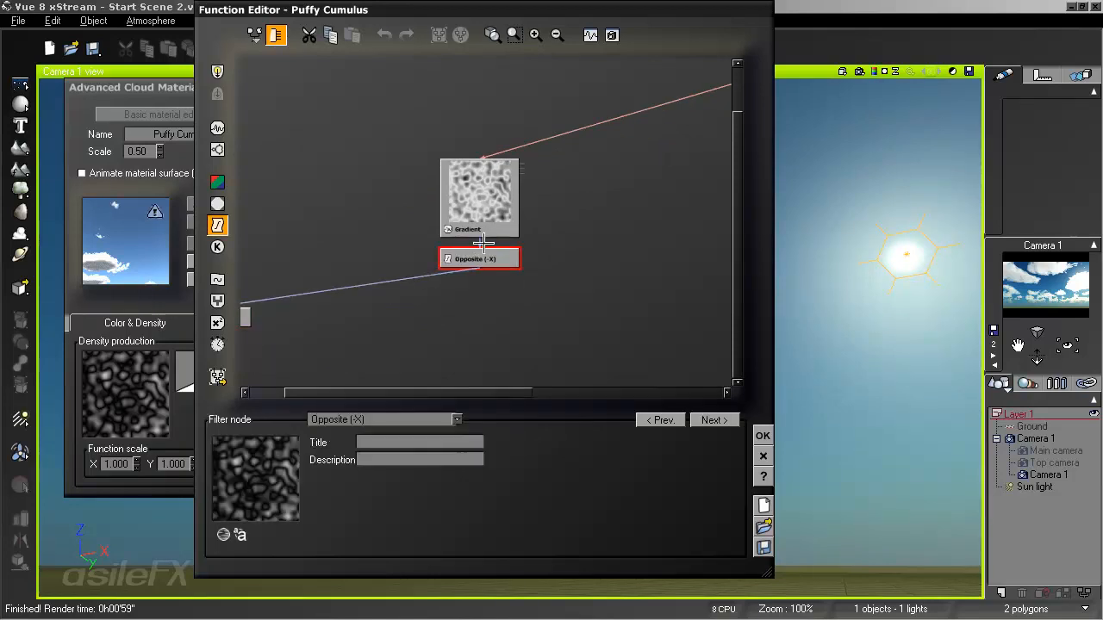
Step: Insert a Brightness-Contrast (aX+b) filter between the Opposite node and the Density output, with brightness 0.973684 and contrast 3.50877
{"action": "left_click", "coordinate": [406, 274]}
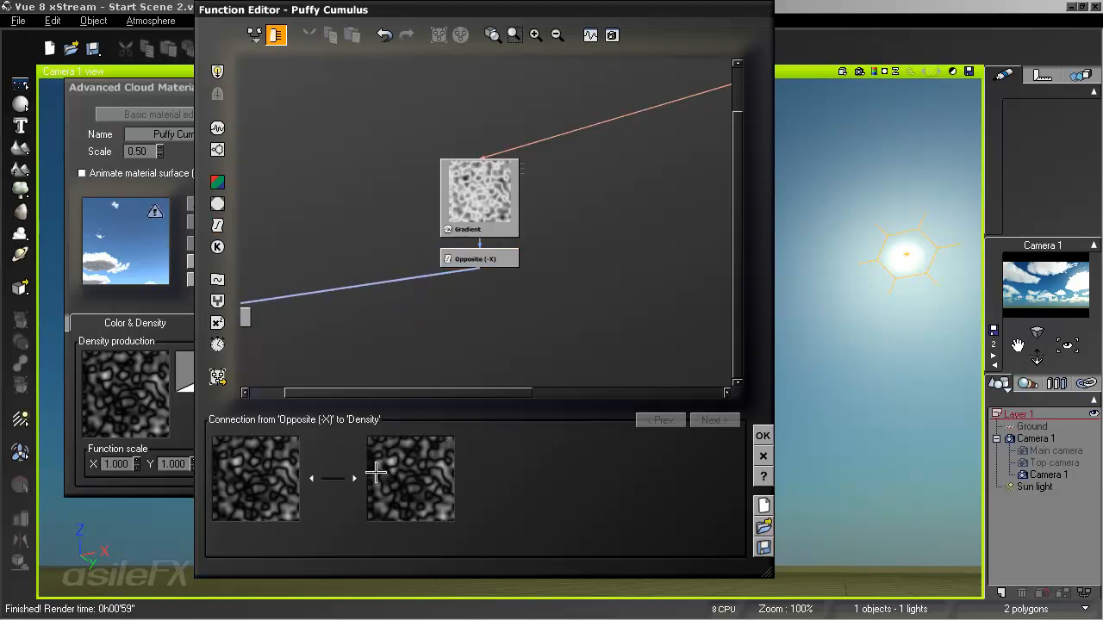
{"action": "left_click", "coordinate": [219, 226]}
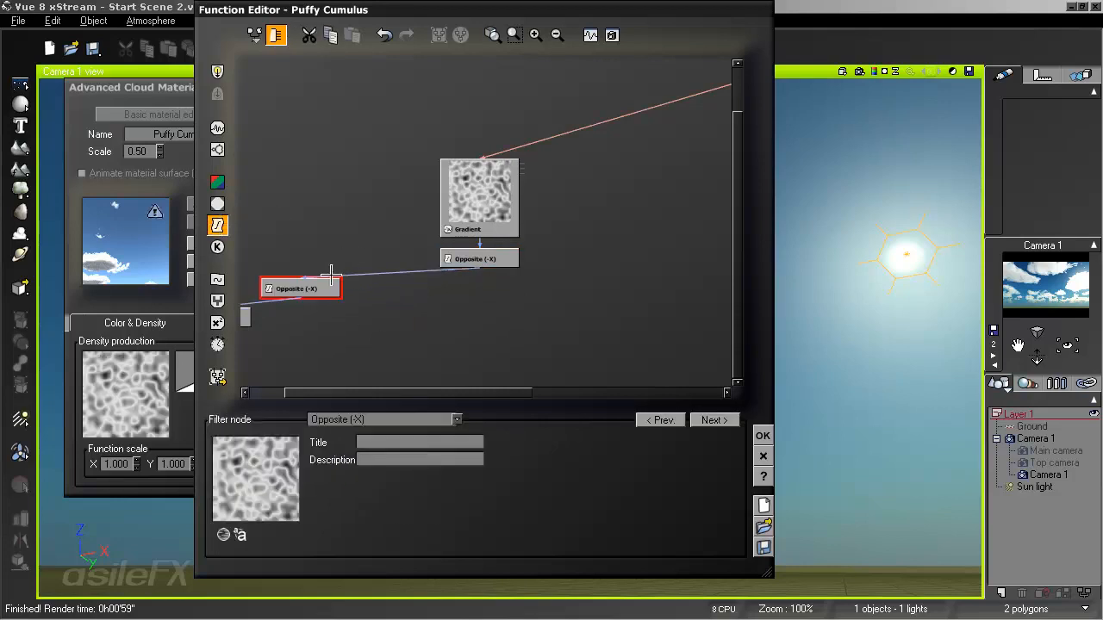
{"action": "left_click_drag", "start_coordinate": [305, 299], "coordinate": [484, 300]}
{"action": "left_click", "coordinate": [406, 420]}
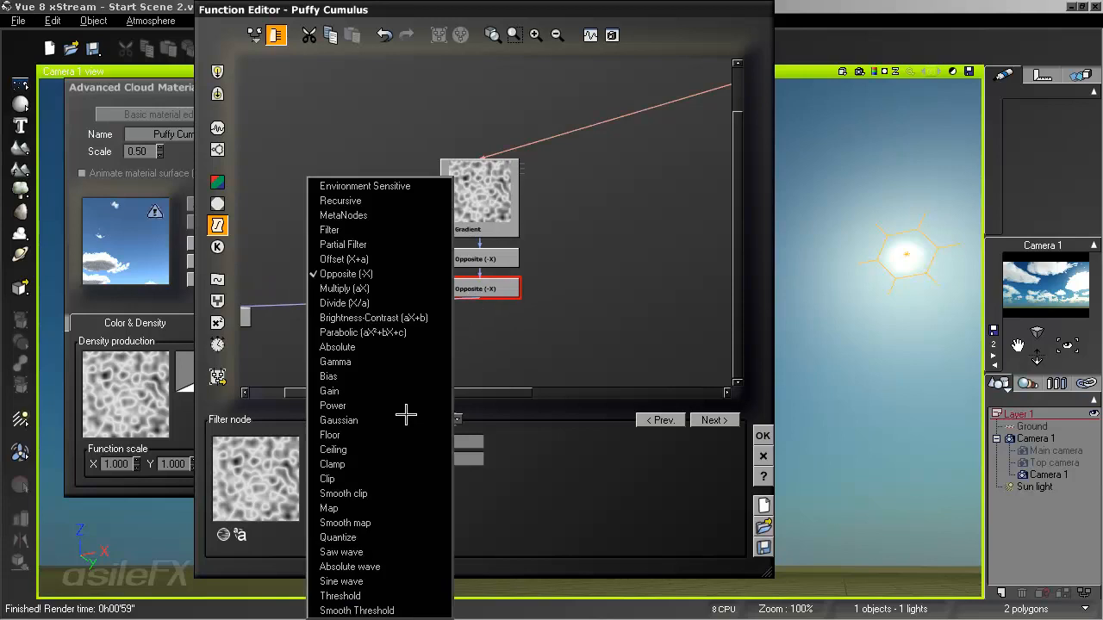
{"action": "left_click", "coordinate": [411, 318]}
{"action": "left_click_drag", "start_coordinate": [442, 477], "coordinate": [426, 496]}
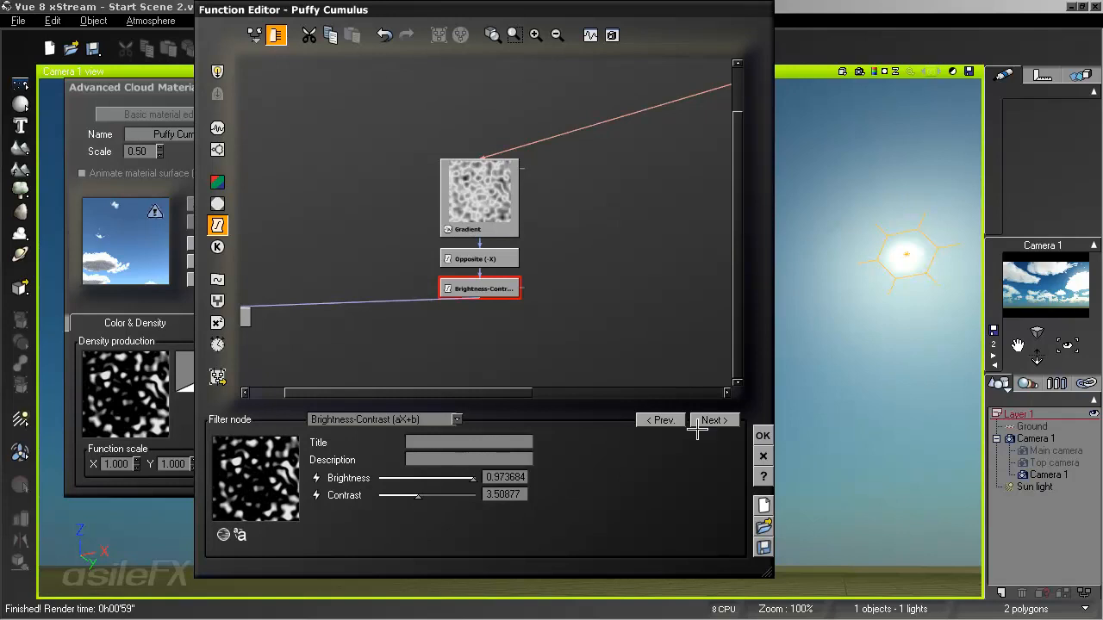
Step: Accept the edited density function and cloud material, set the layer's cover to 100% and render the Camera 1 view
{"action": "left_click", "coordinate": [763, 435]}
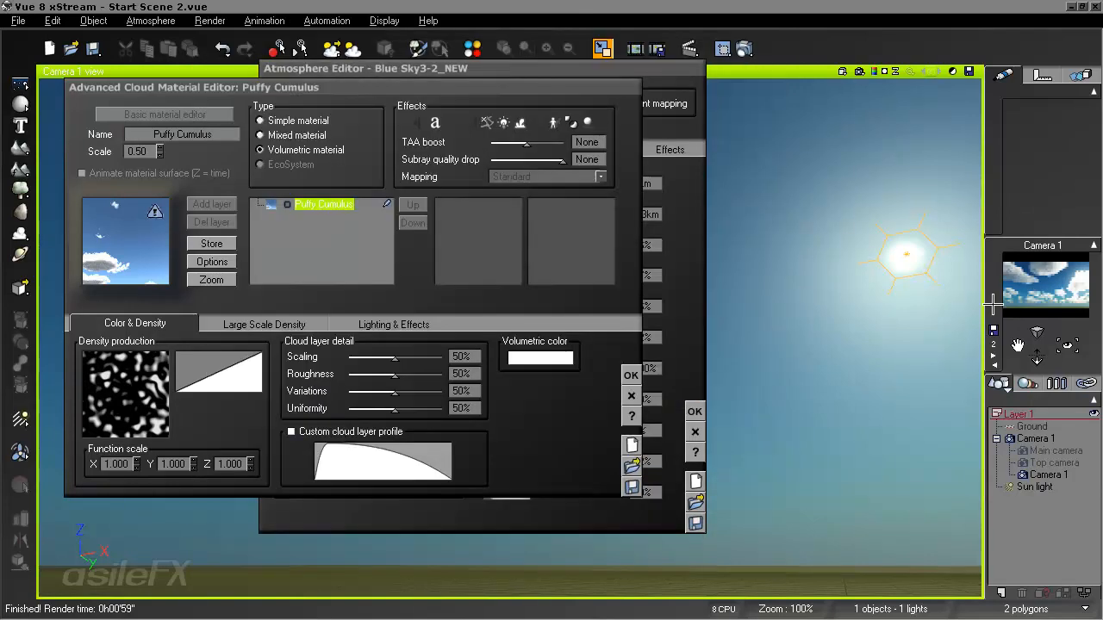
{"action": "left_click", "coordinate": [631, 376]}
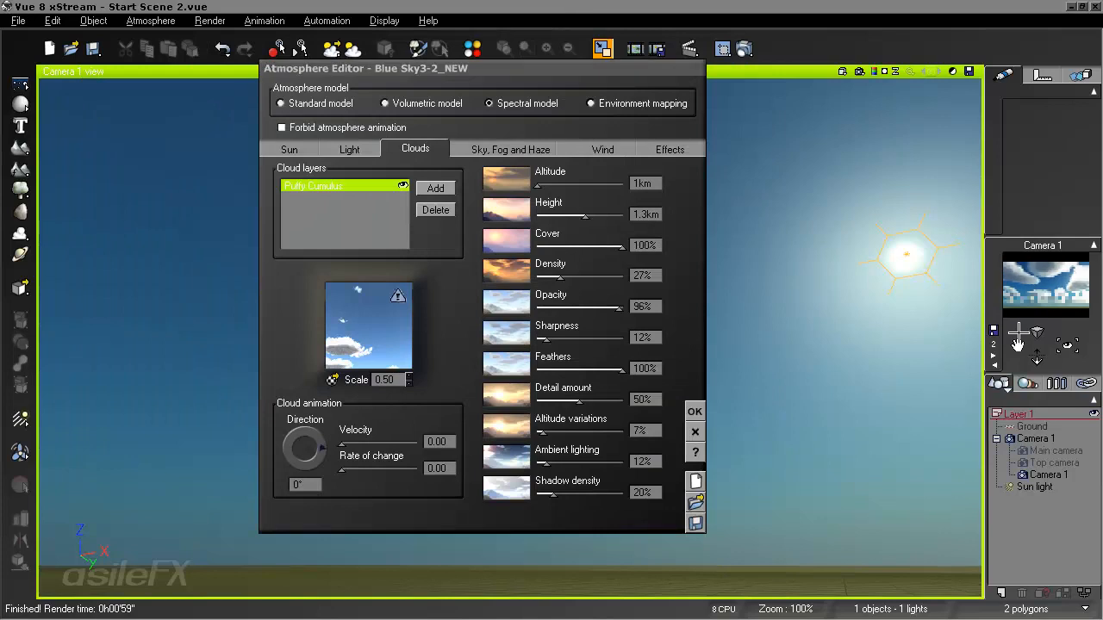
{"action": "left_click", "coordinate": [871, 72]}
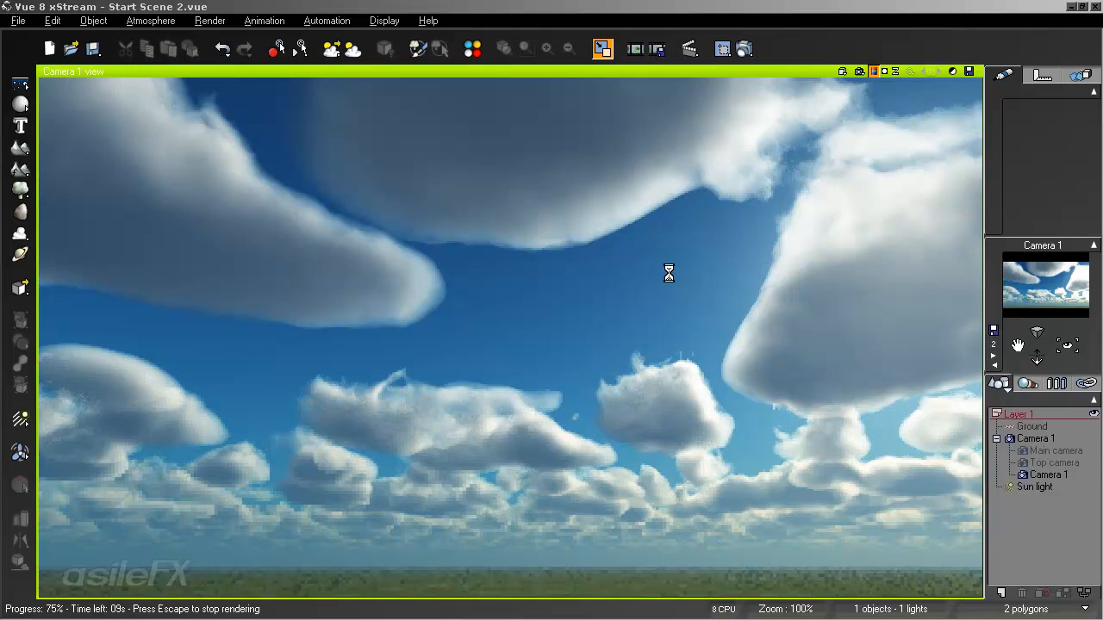
Step: Set the Puffy Cumulus material's uniformity to 10% and its Y function scale to 2, and accept the changes
{"action": "key", "text": "F4"}
{"action": "right_click", "coordinate": [341, 298]}
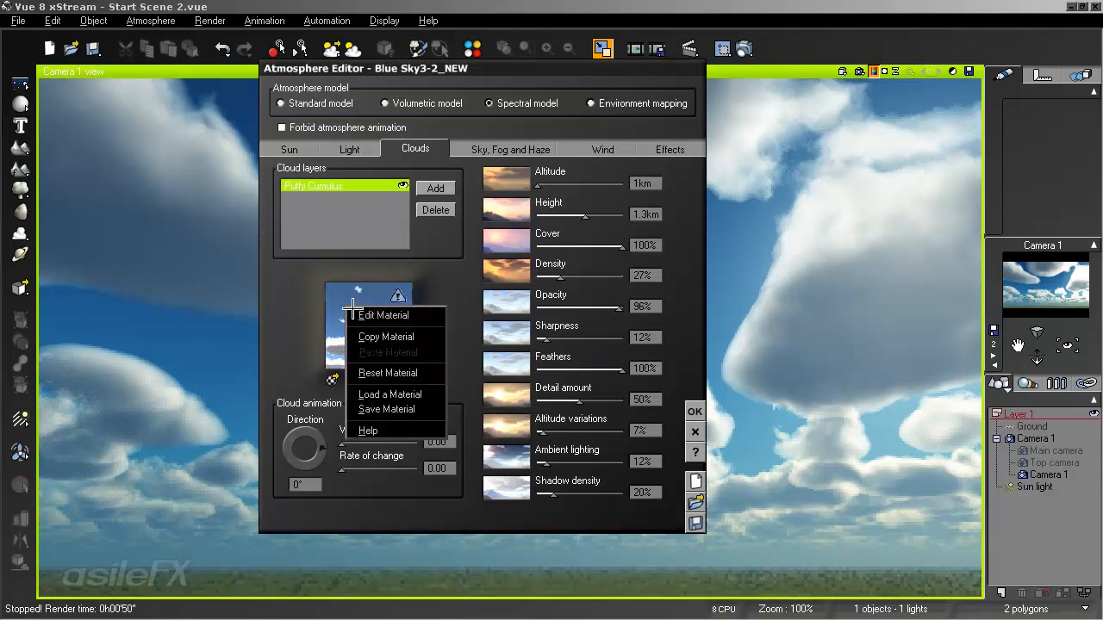
{"action": "left_click", "coordinate": [367, 310]}
{"action": "left_click_drag", "start_coordinate": [427, 409], "coordinate": [391, 410]}
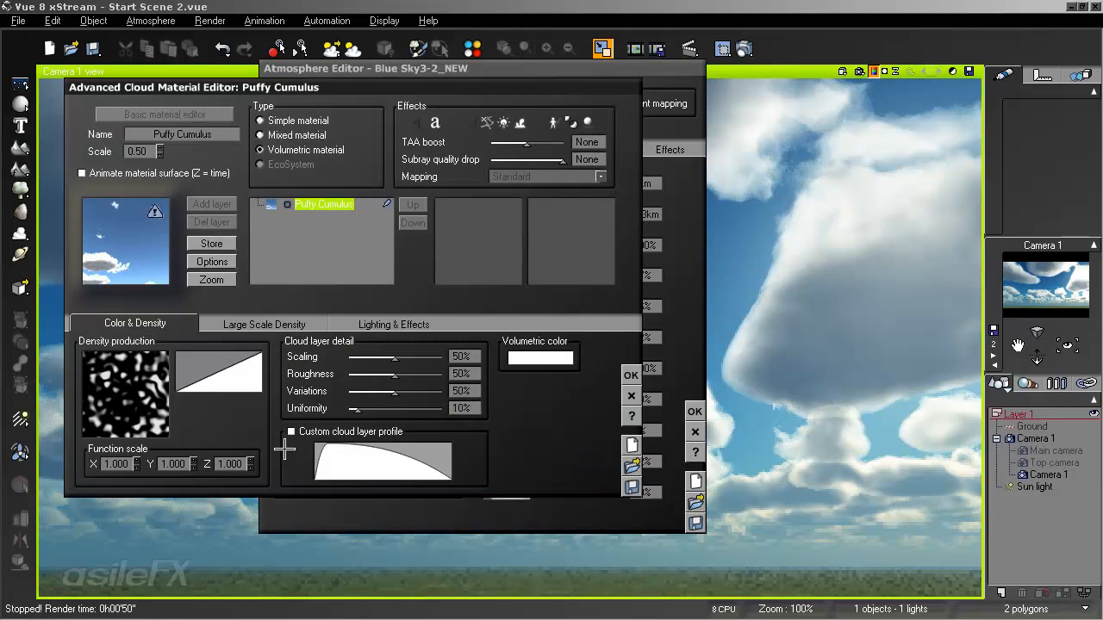
{"action": "double_click", "coordinate": [173, 464]}
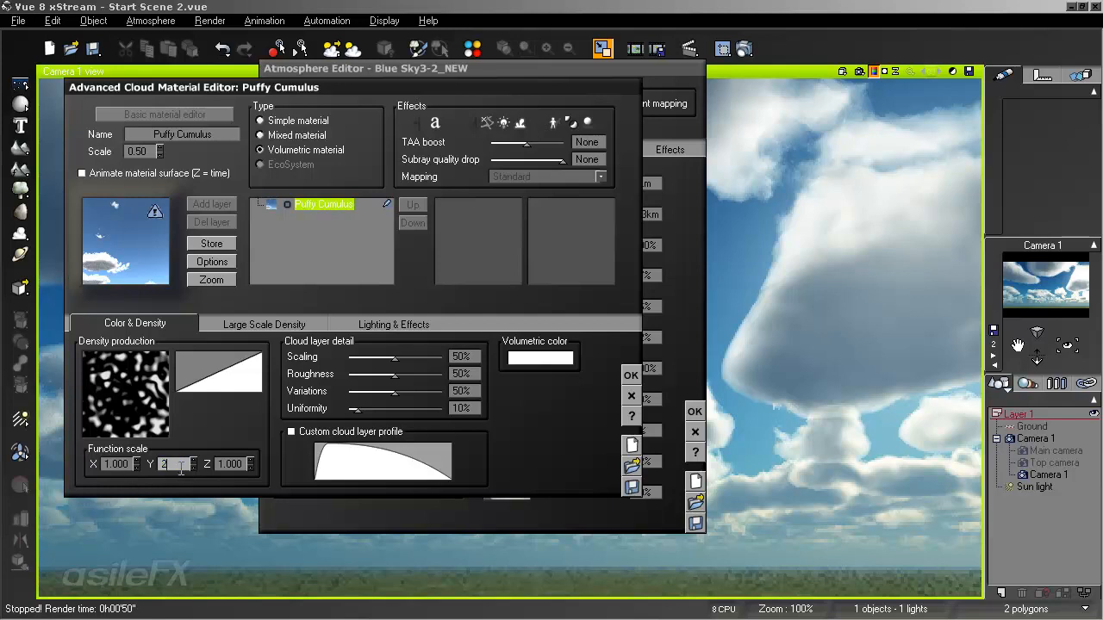
{"action": "left_click", "coordinate": [630, 376]}
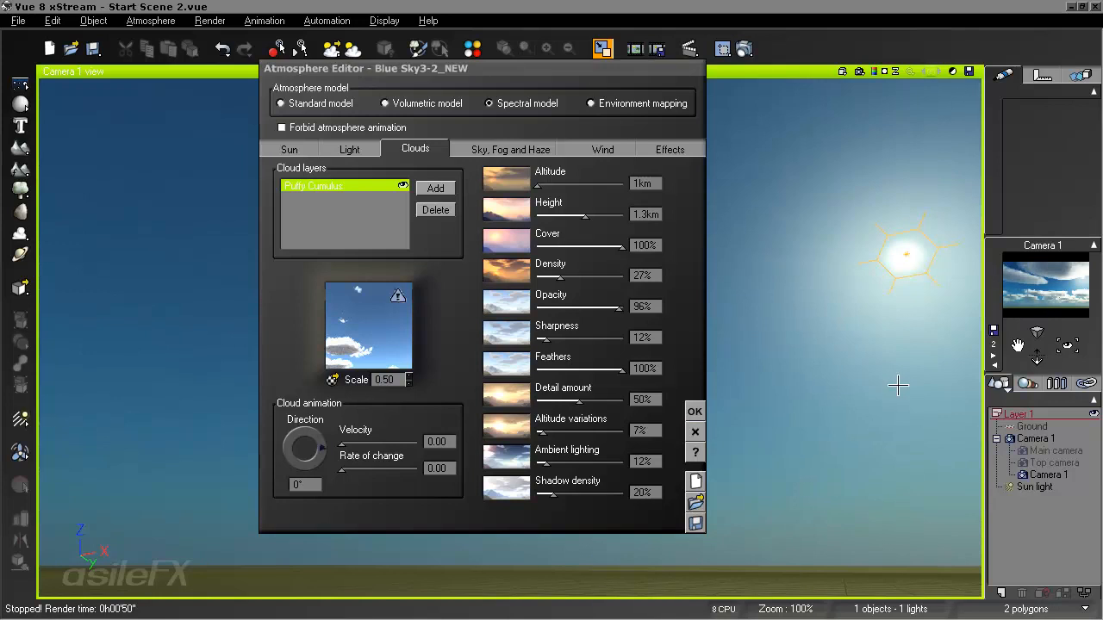
Step: Set the cloud layer's detail amount to 77% and render the Camera 1 view
{"action": "left_click_drag", "start_coordinate": [596, 395], "coordinate": [619, 398]}
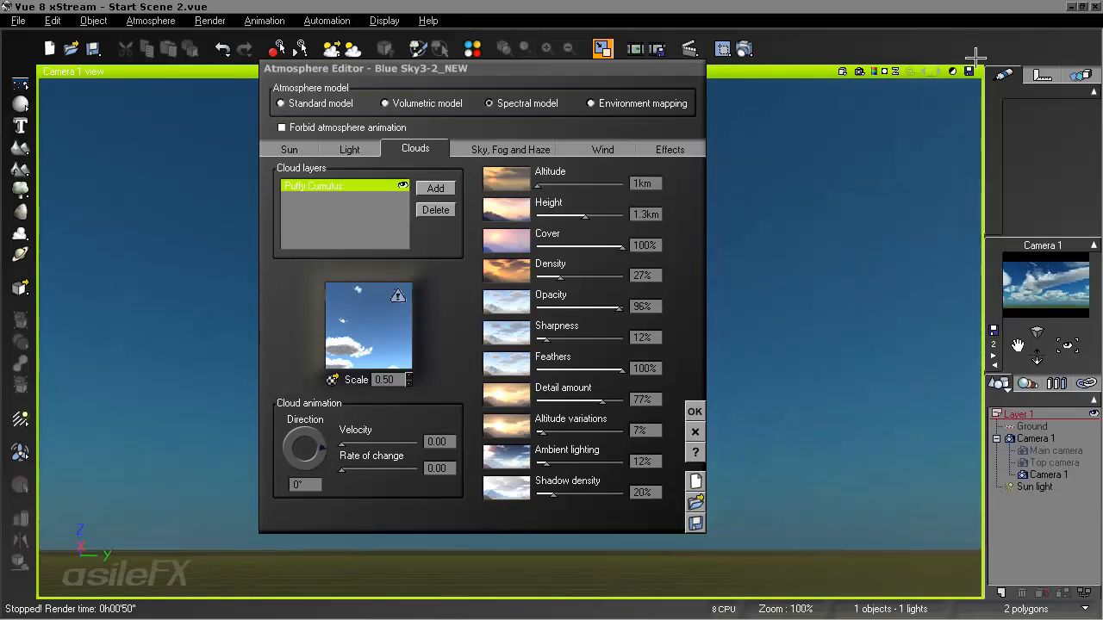
{"action": "left_click", "coordinate": [860, 73]}
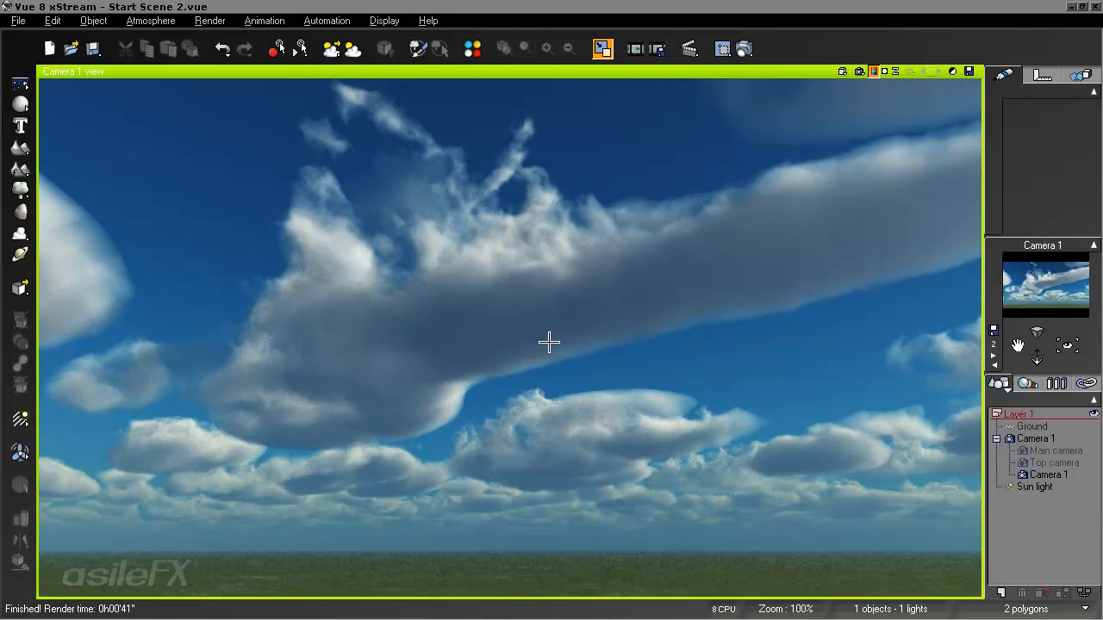
Step: Set the Puffy Cumulus material's Z function scale to 2.5 and accept the material and atmosphere changes
{"action": "key", "text": "F4"}
{"action": "right_click", "coordinate": [383, 327]}
{"action": "left_click", "coordinate": [405, 331]}
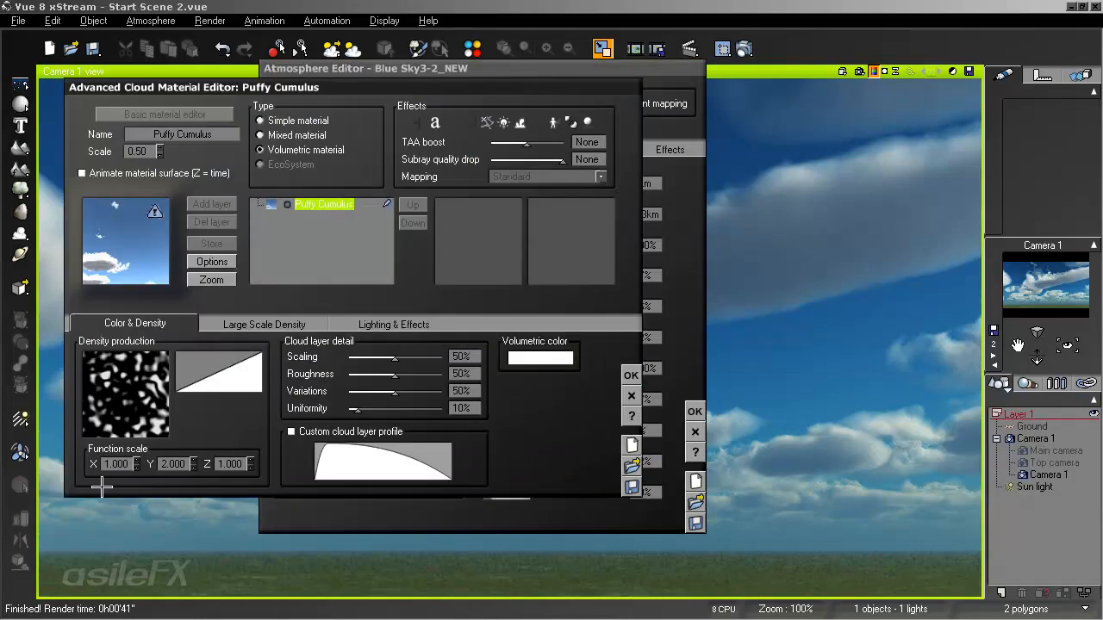
{"action": "left_click", "coordinate": [229, 464]}
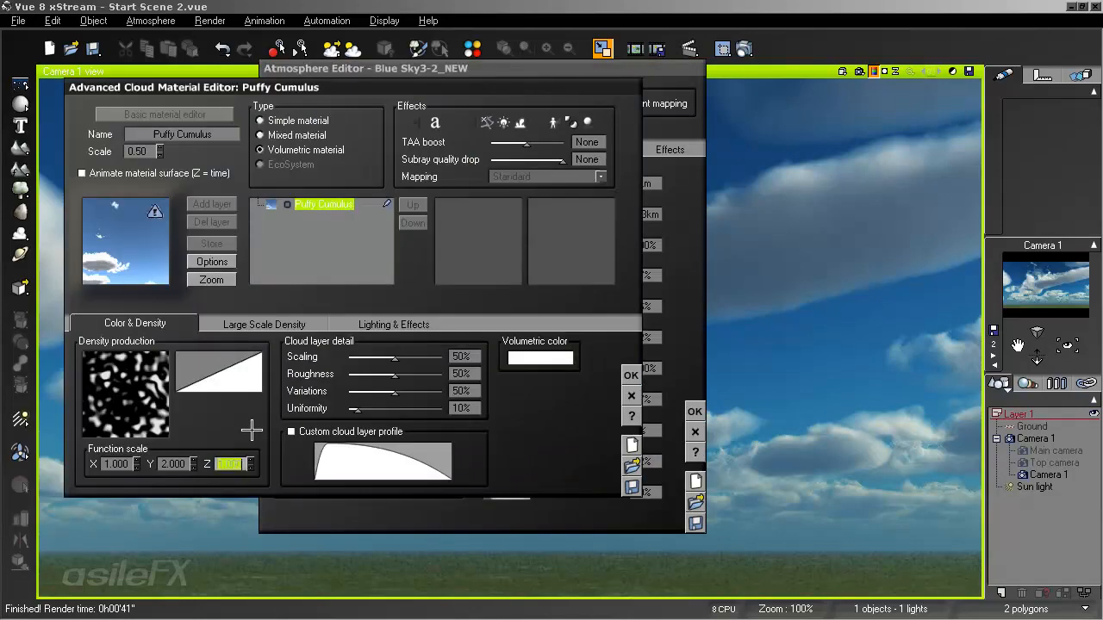
{"action": "type", "text": "2.5"}
{"action": "key", "text": "Return"}
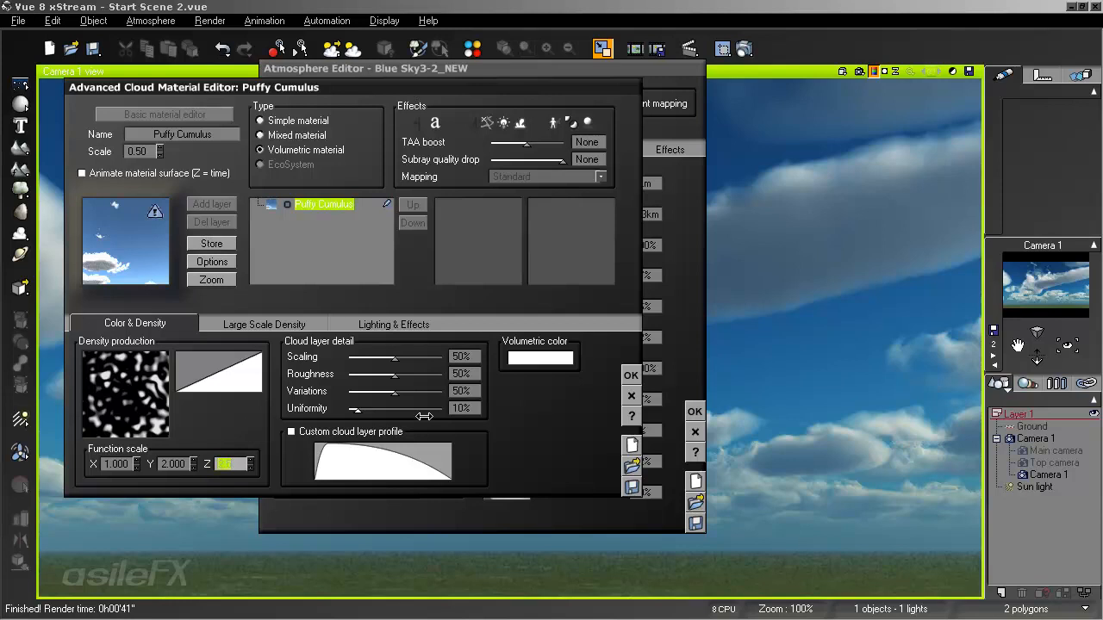
{"action": "left_click", "coordinate": [631, 376]}
{"action": "left_click", "coordinate": [694, 411]}
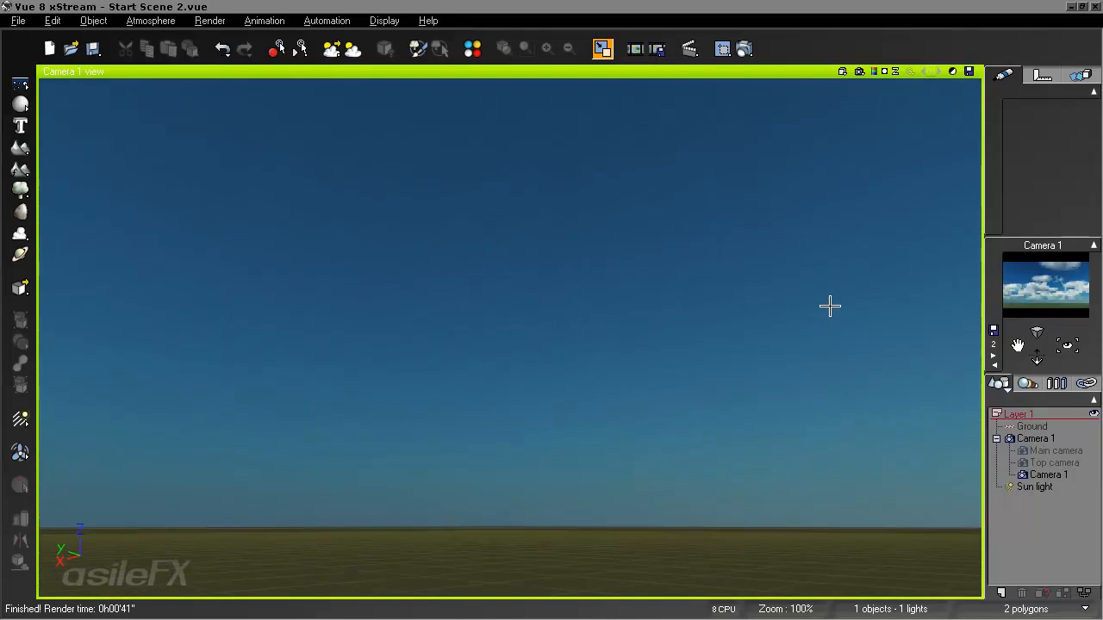
Step: Set the cloud layer's height to 478m and cover to 81%, and render the Camera 1 view
{"action": "key", "text": "F4"}
{"action": "left_click_drag", "start_coordinate": [619, 213], "coordinate": [568, 215]}
{"action": "left_click", "coordinate": [1039, 282]}
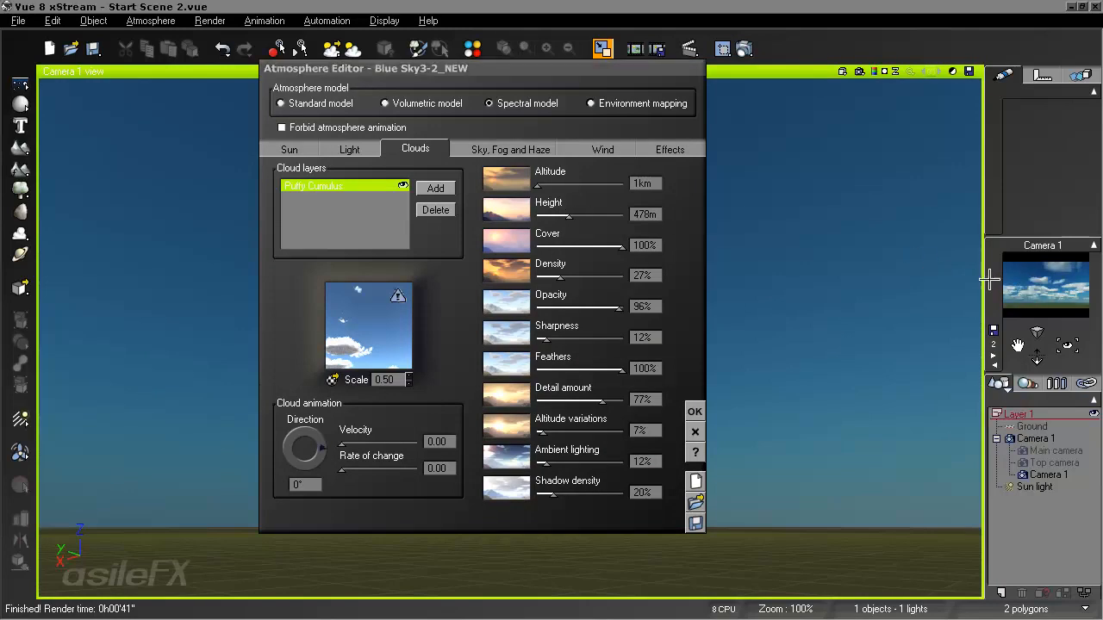
{"action": "left_click_drag", "start_coordinate": [622, 247], "coordinate": [610, 248]}
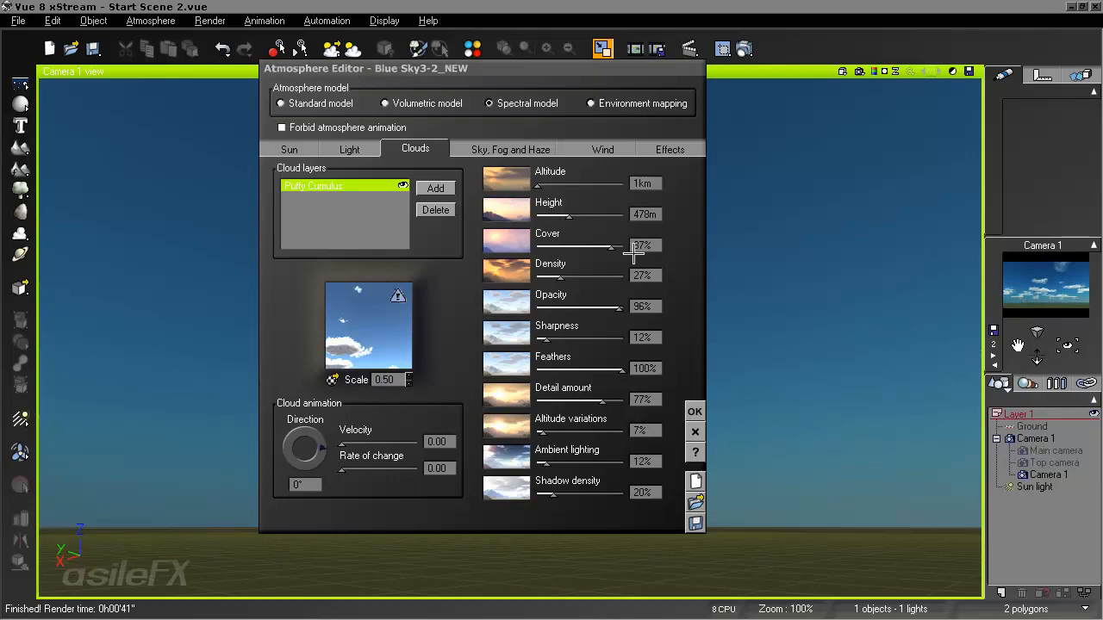
{"action": "left_click_drag", "start_coordinate": [610, 248], "coordinate": [606, 248]}
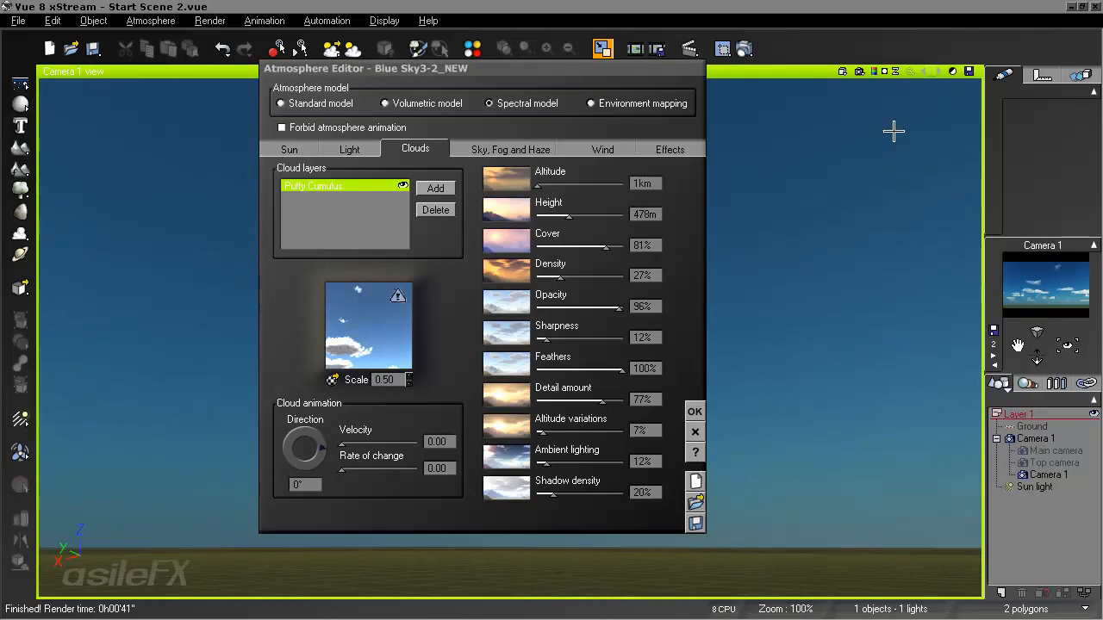
{"action": "left_click", "coordinate": [873, 71]}
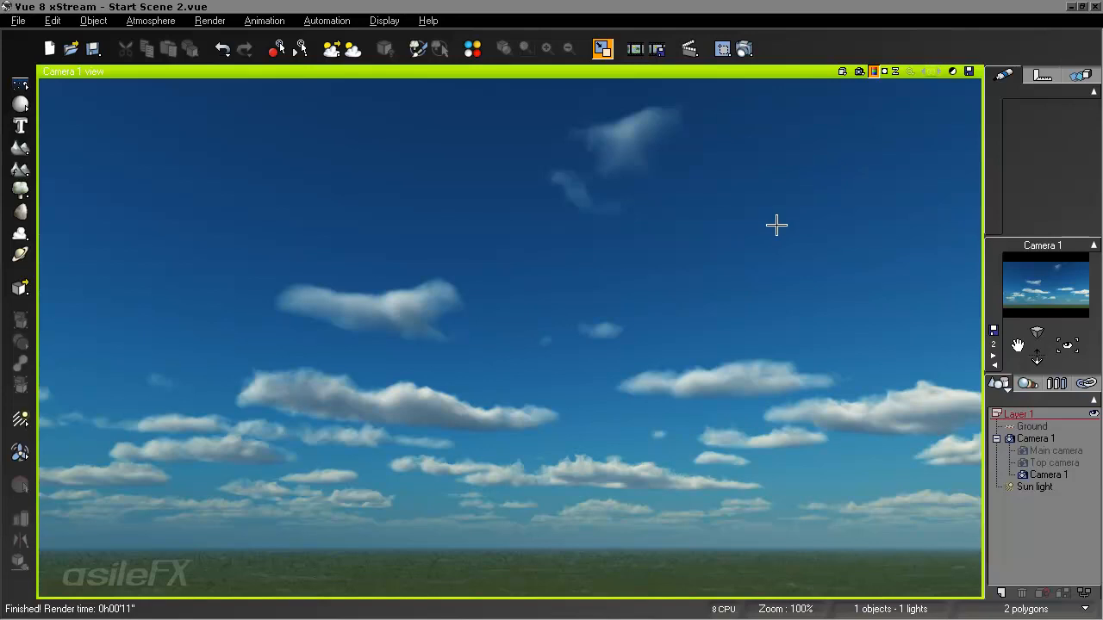
Step: Set the cloud layer's height to 1km and render the Camera 1 view
{"action": "key", "text": "F4"}
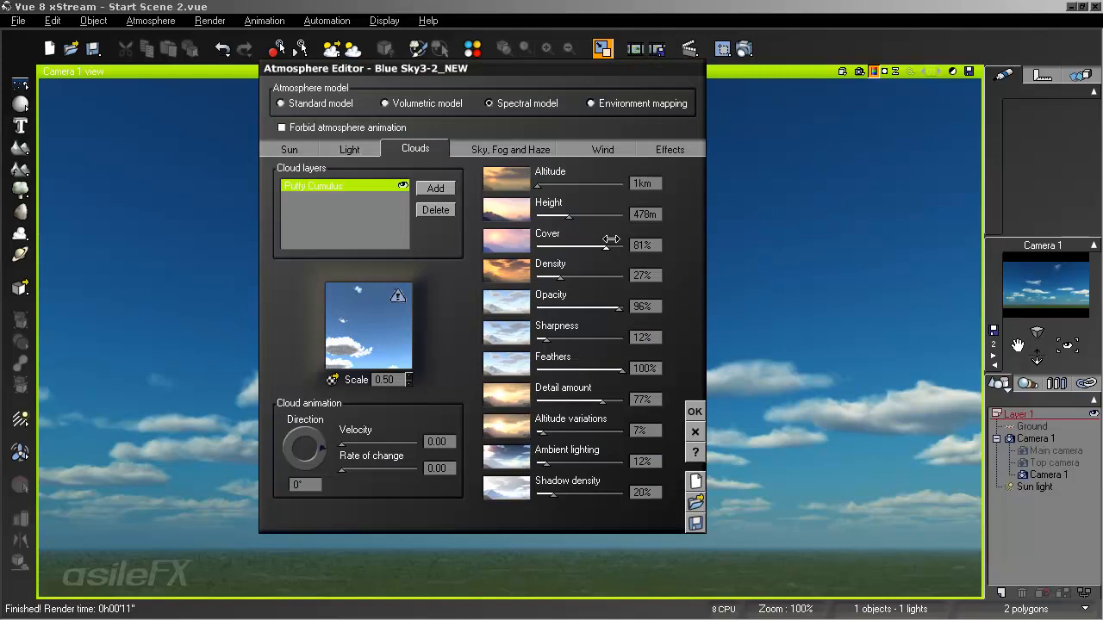
{"action": "left_click_drag", "start_coordinate": [577, 212], "coordinate": [583, 213]}
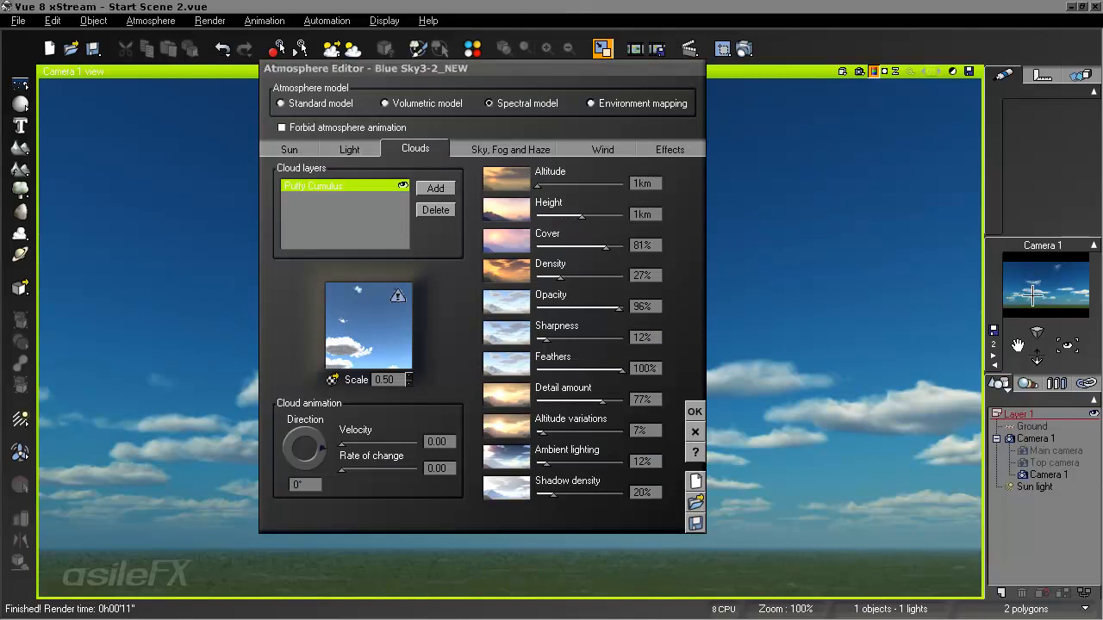
{"action": "left_click", "coordinate": [860, 73]}
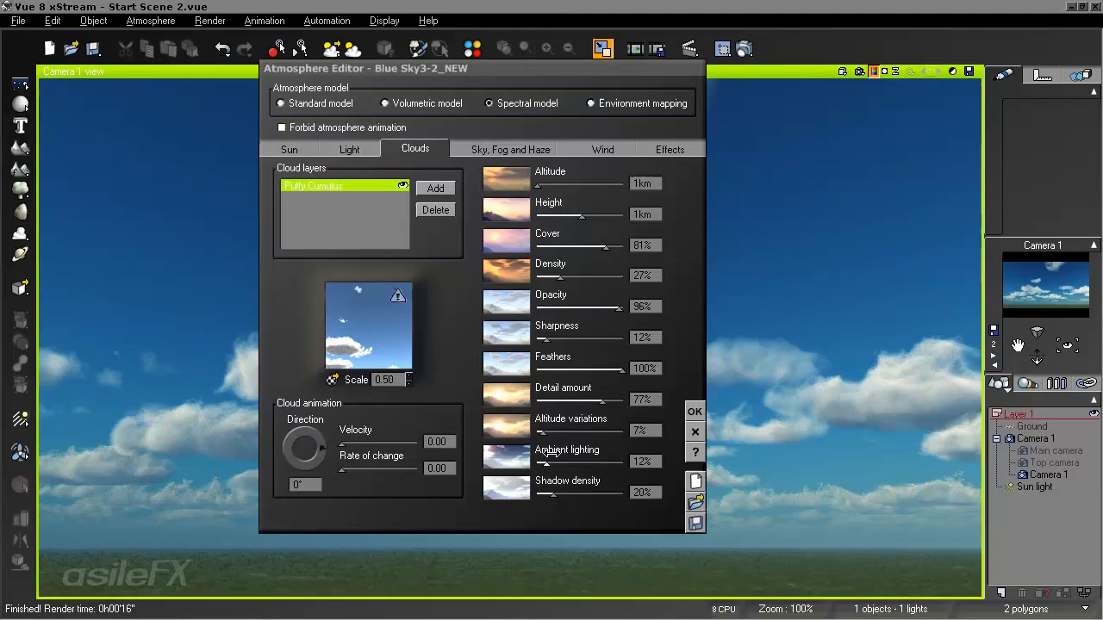
{"action": "left_click", "coordinate": [694, 432]}
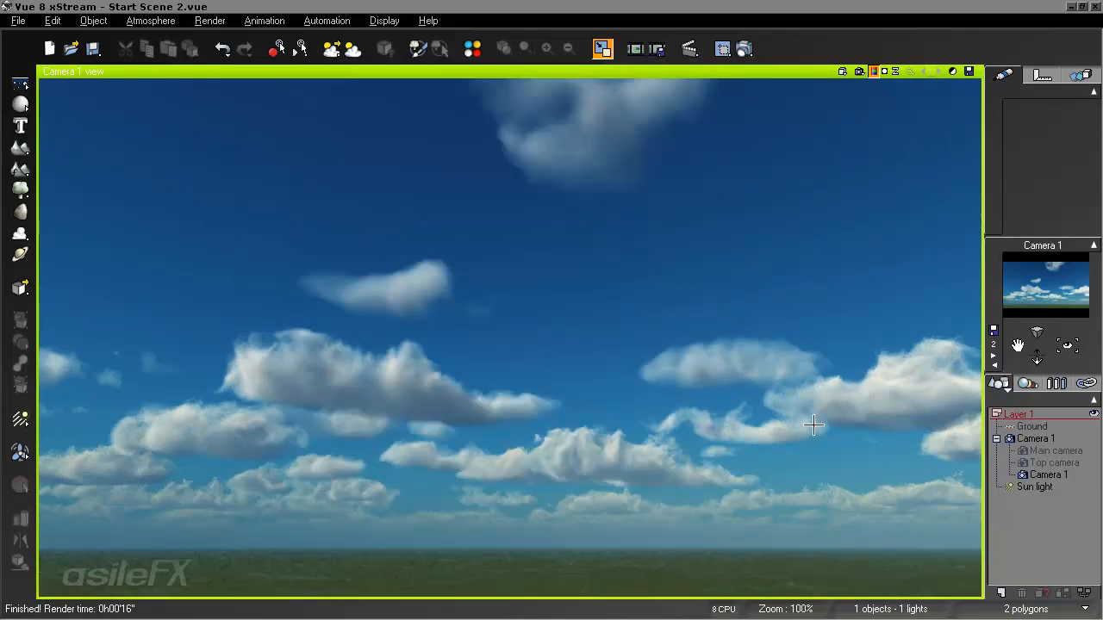
Step: Set the cloud layer's altitude variations to 0% and cover to 88%, and accept the atmosphere changes
{"action": "key", "text": "F4"}
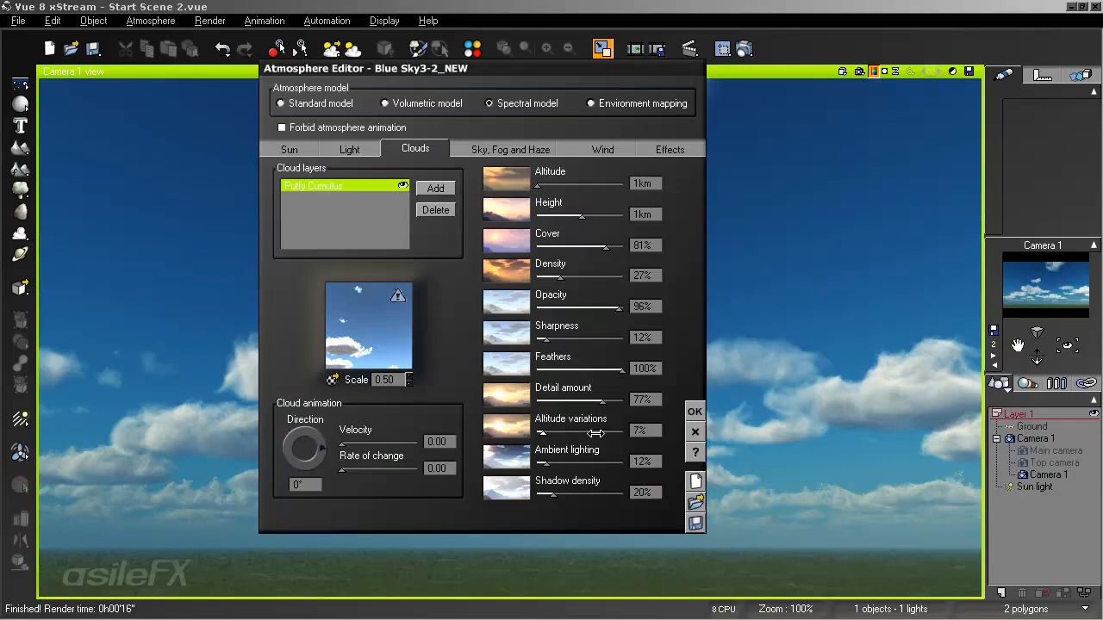
{"action": "left_click_drag", "start_coordinate": [595, 433], "coordinate": [587, 434]}
{"action": "left_click", "coordinate": [694, 411]}
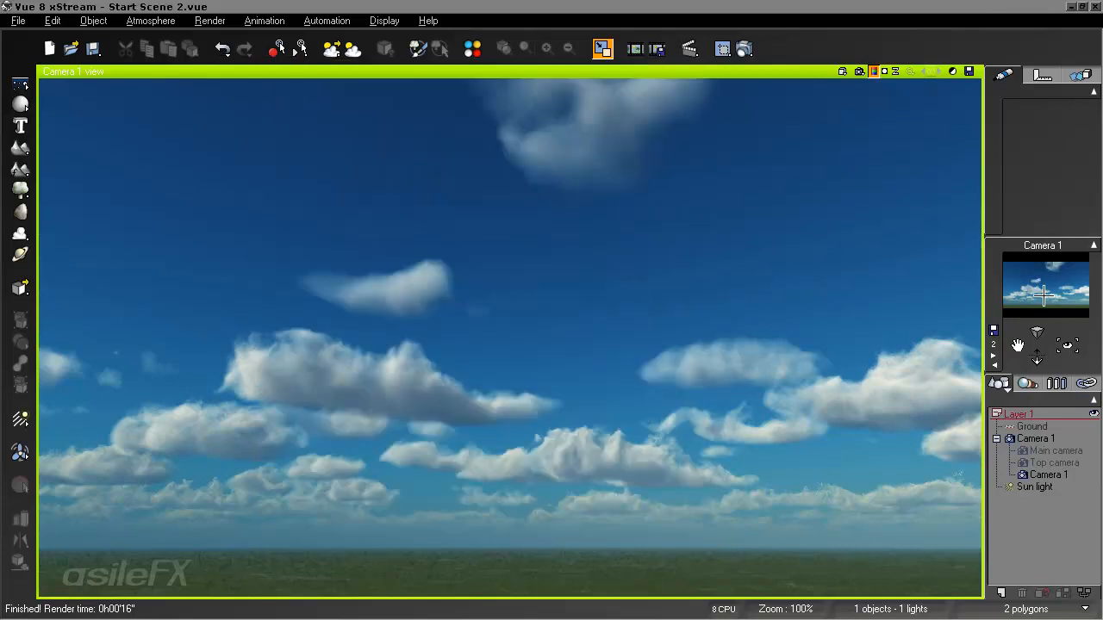
Step: Set the cloud layer's altitude to 500m and render the Camera 1 view aimed at another part of the sky
{"action": "right_click_drag", "start_coordinate": [607, 397], "coordinate": [860, 371]}
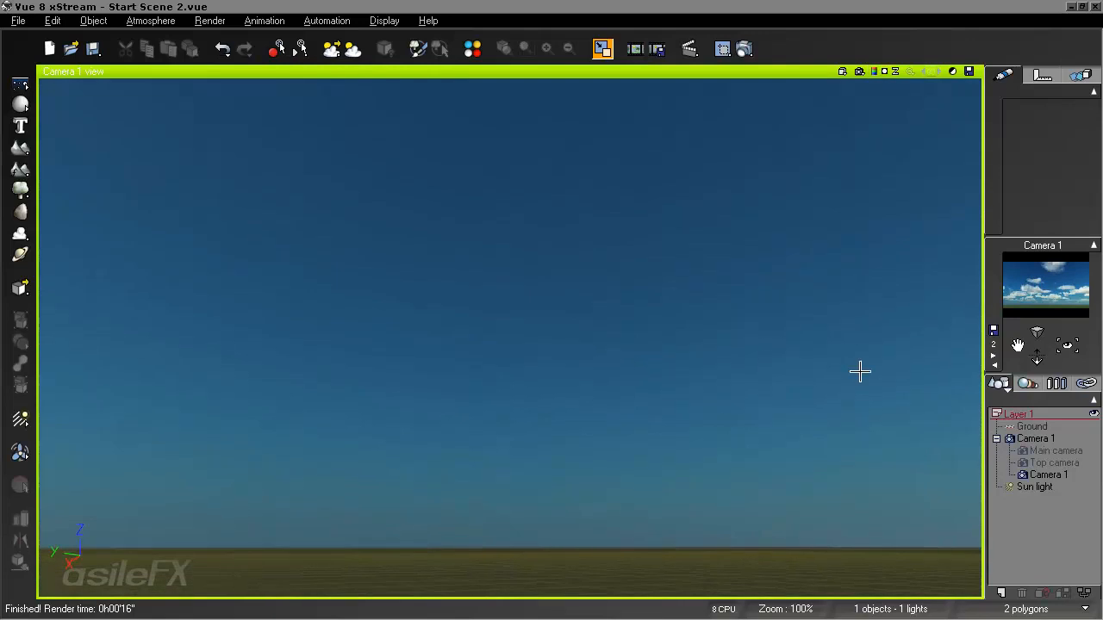
{"action": "right_click_drag", "start_coordinate": [660, 380], "coordinate": [773, 414]}
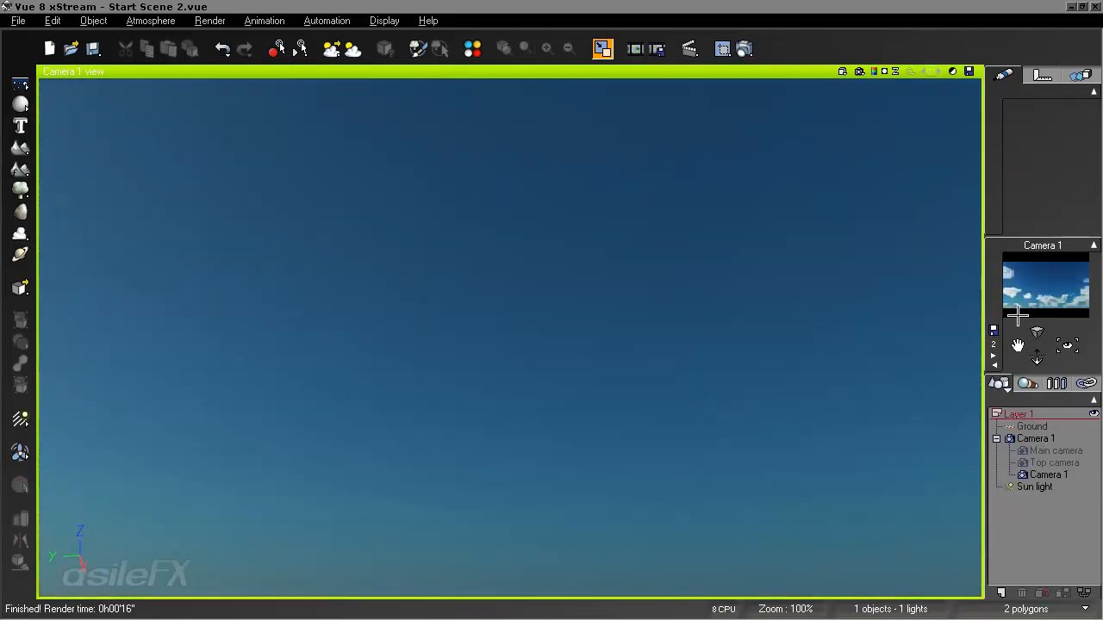
{"action": "right_click_drag", "start_coordinate": [804, 350], "coordinate": [409, 312]}
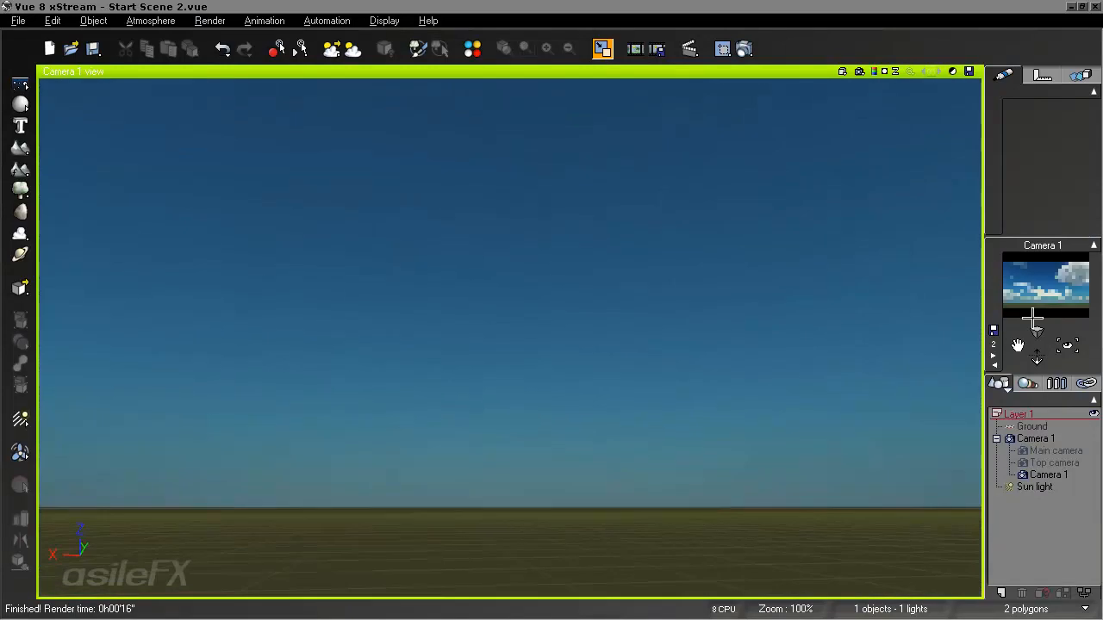
{"action": "right_click_drag", "start_coordinate": [865, 324], "coordinate": [522, 359]}
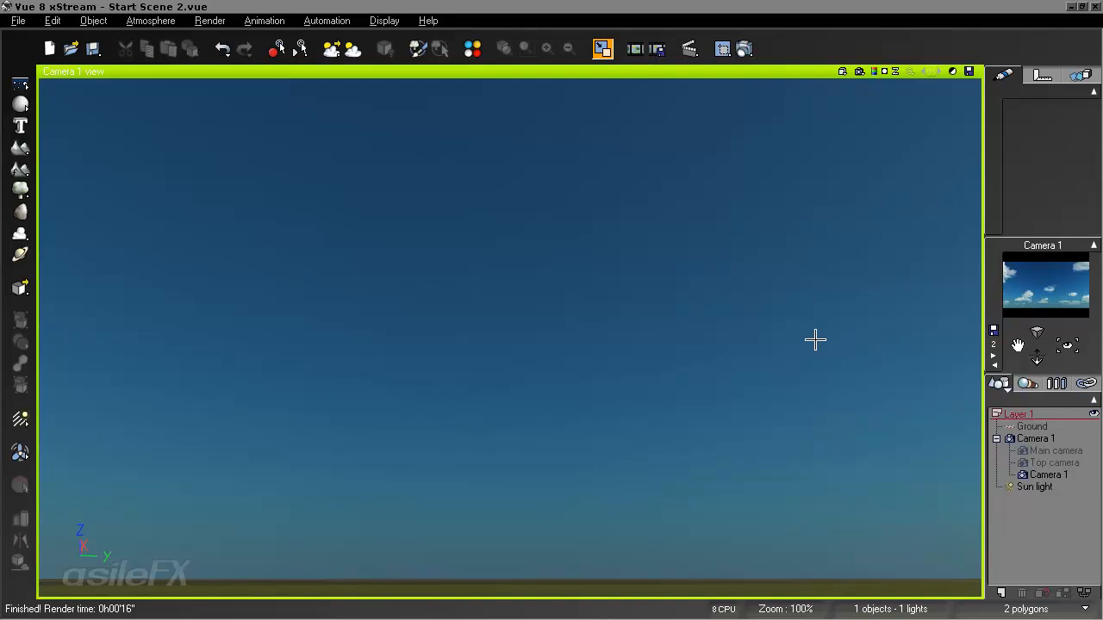
{"action": "key", "text": "F4"}
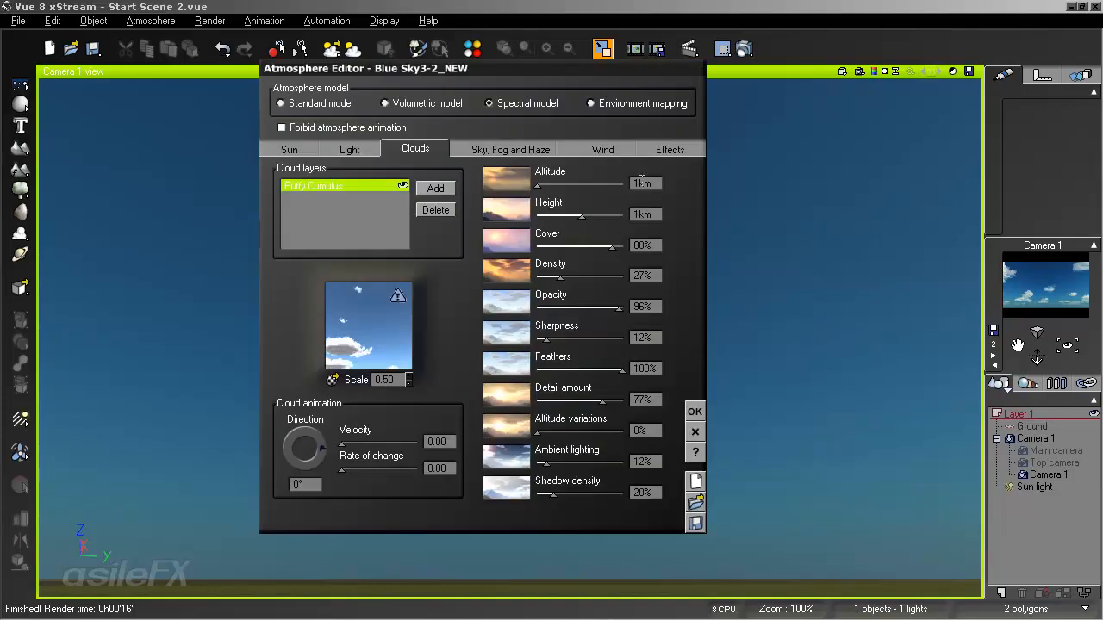
{"action": "double_click", "coordinate": [642, 182]}
{"action": "left_click", "coordinate": [694, 411]}
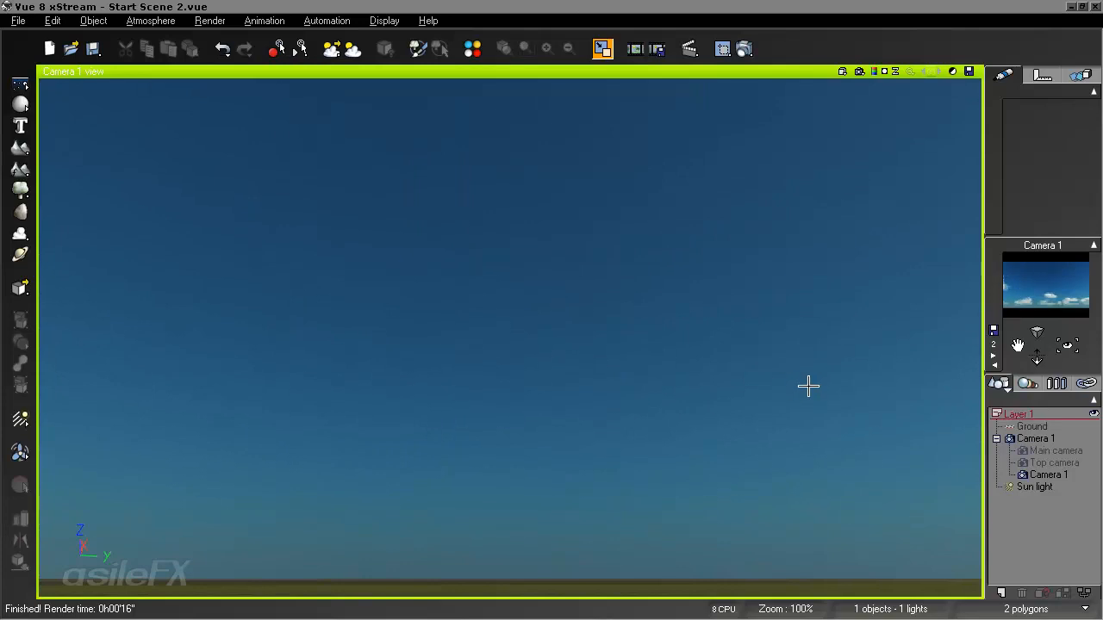
{"action": "right_click_drag", "start_coordinate": [807, 385], "coordinate": [450, 330]}
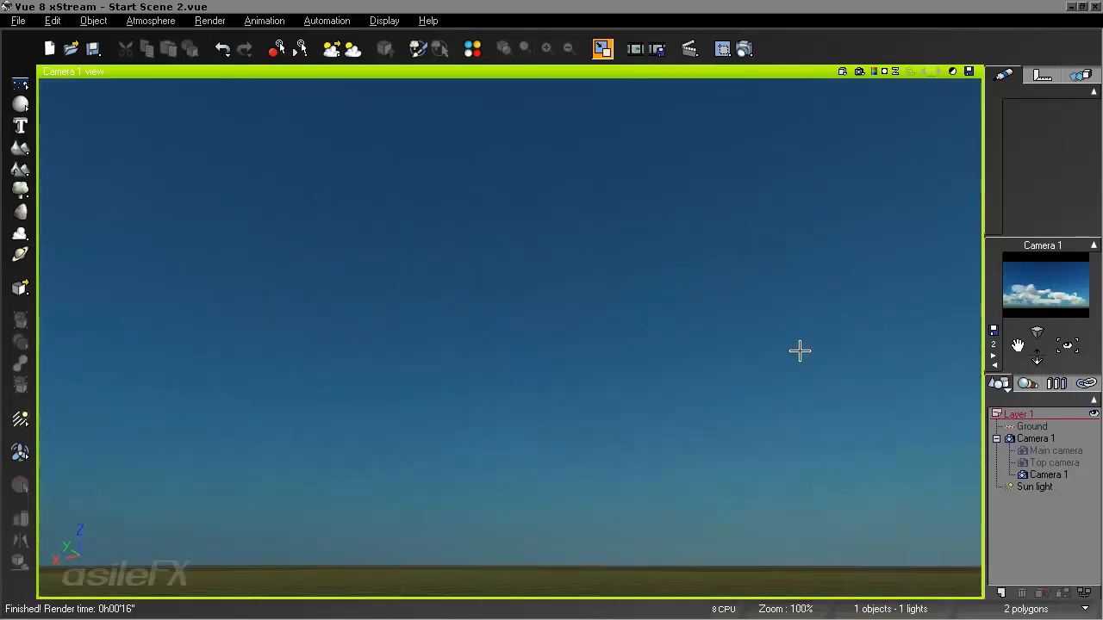
{"action": "right_click_drag", "start_coordinate": [800, 352], "coordinate": [770, 387]}
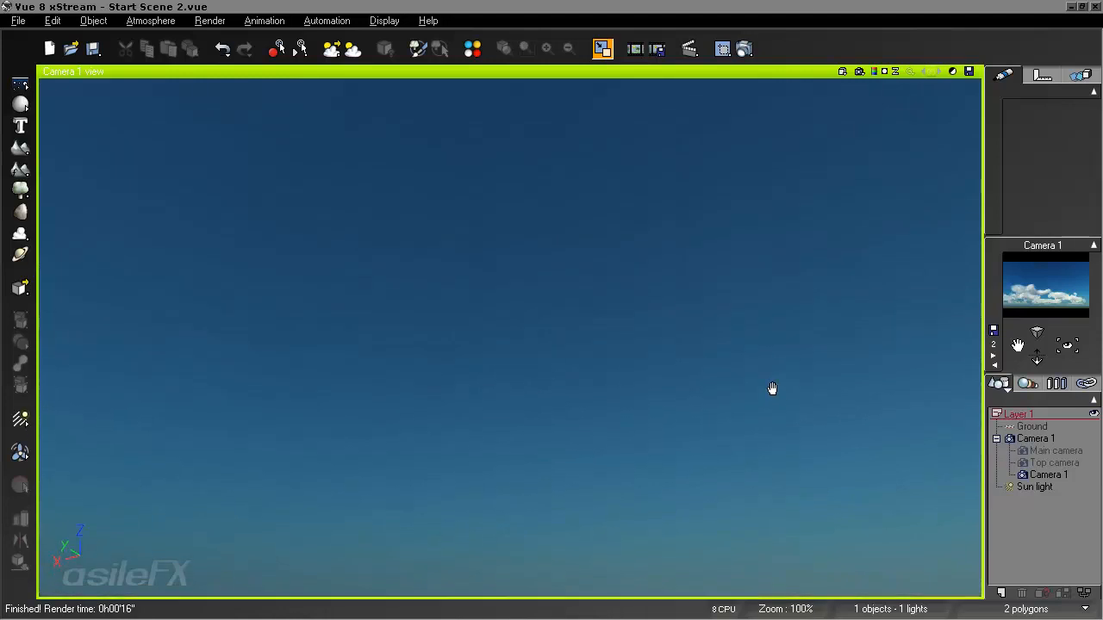
{"action": "left_click", "coordinate": [854, 72]}
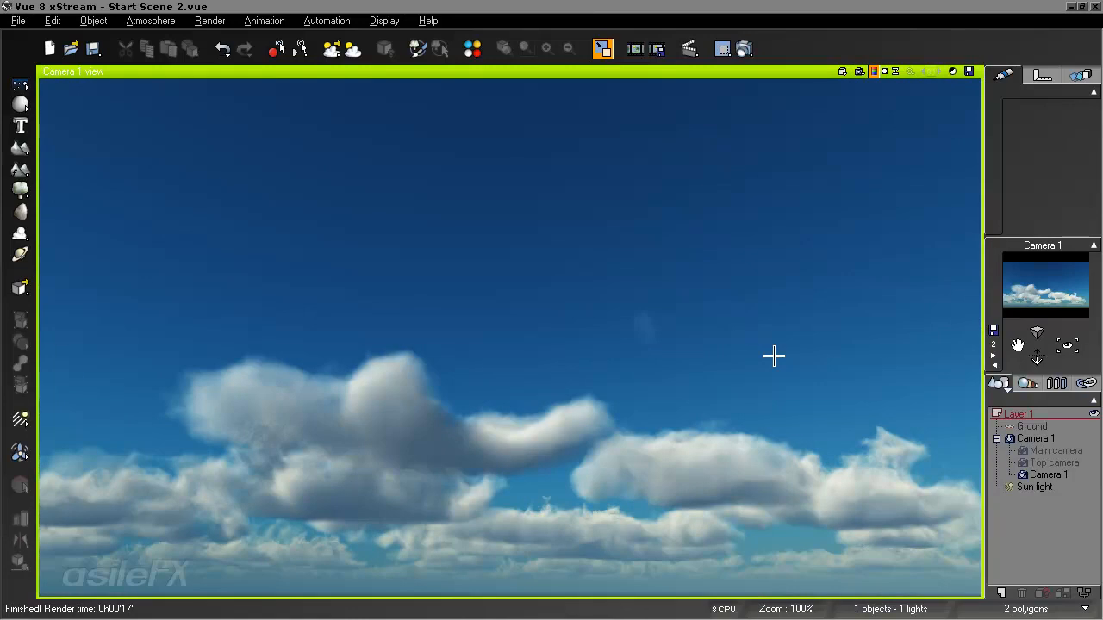
Step: Set the cloud layer's height to 221m and cover to 100%, and turn the Camera 1 view towards the sun
{"action": "left_click", "coordinate": [614, 318]}
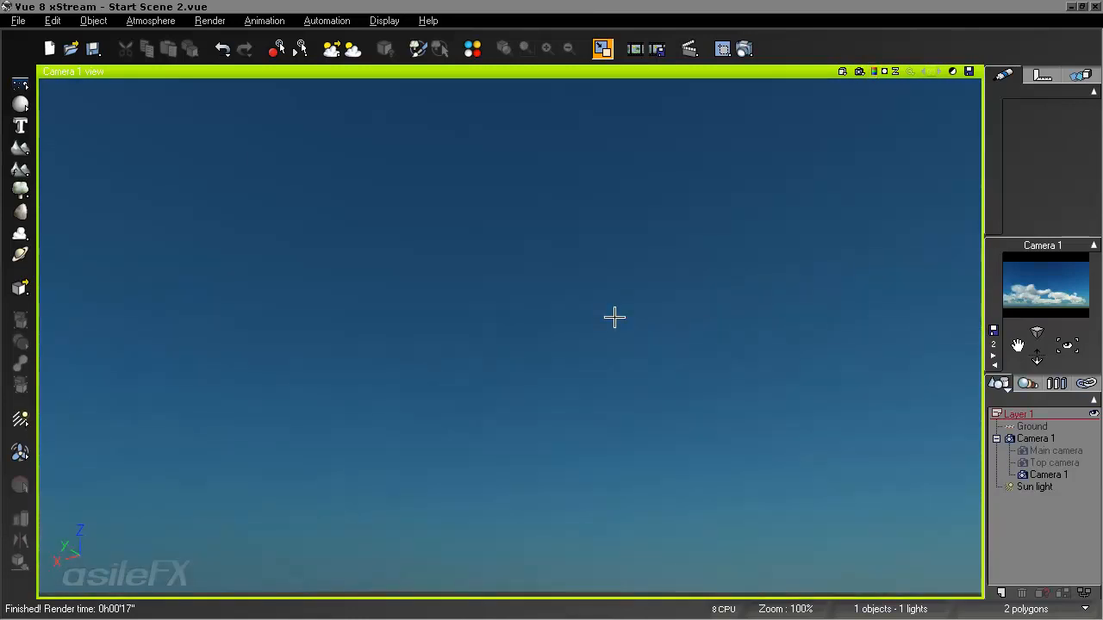
{"action": "double_click", "coordinate": [614, 318]}
{"action": "left_click_drag", "start_coordinate": [607, 224], "coordinate": [557, 217]}
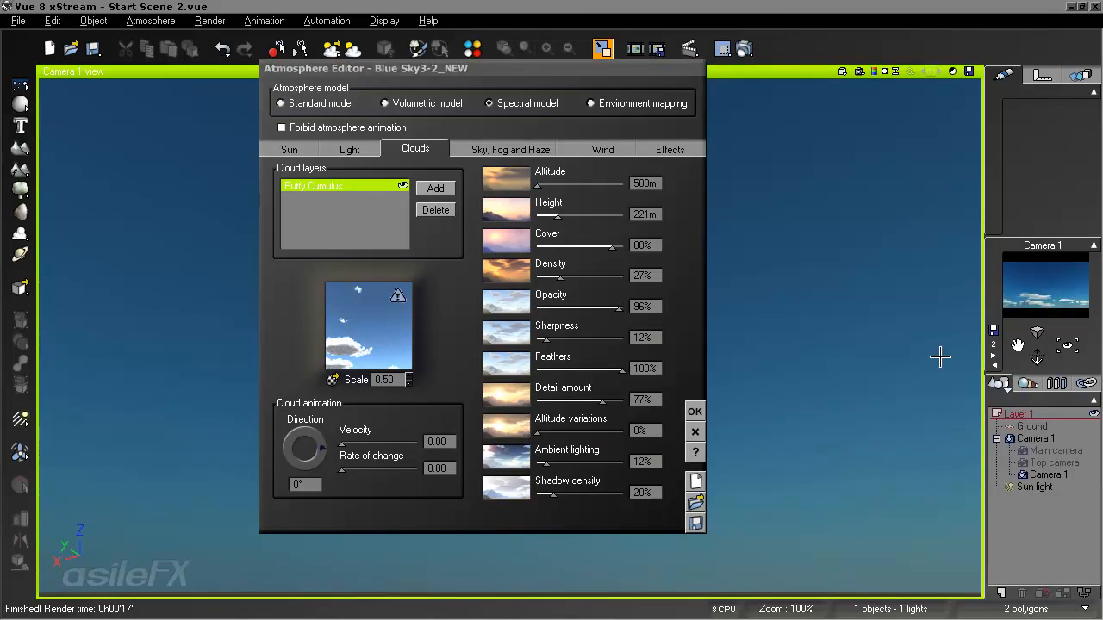
{"action": "left_click_drag", "start_coordinate": [613, 247], "coordinate": [637, 247]}
{"action": "right_click_drag", "start_coordinate": [882, 444], "coordinate": [265, 454]}
{"action": "right_click_drag", "start_coordinate": [914, 396], "coordinate": [716, 322]}
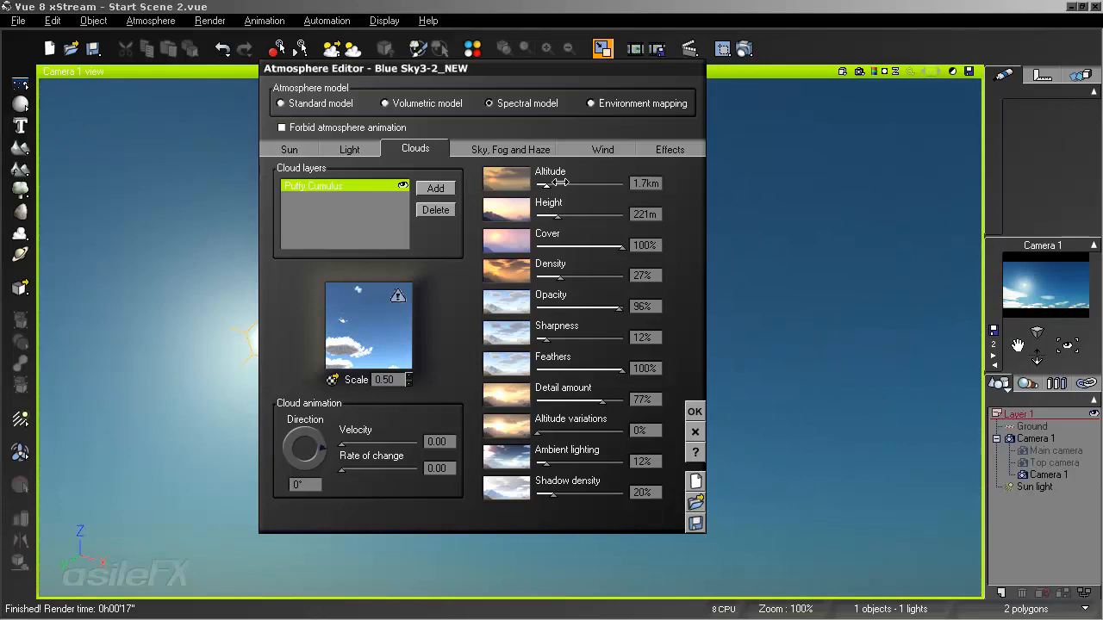
Step: Set the cloud layer's altitude to 1.4km and height to 207m, and render Camera 1 turned away from the sun
{"action": "left_click_drag", "start_coordinate": [543, 183], "coordinate": [554, 182]}
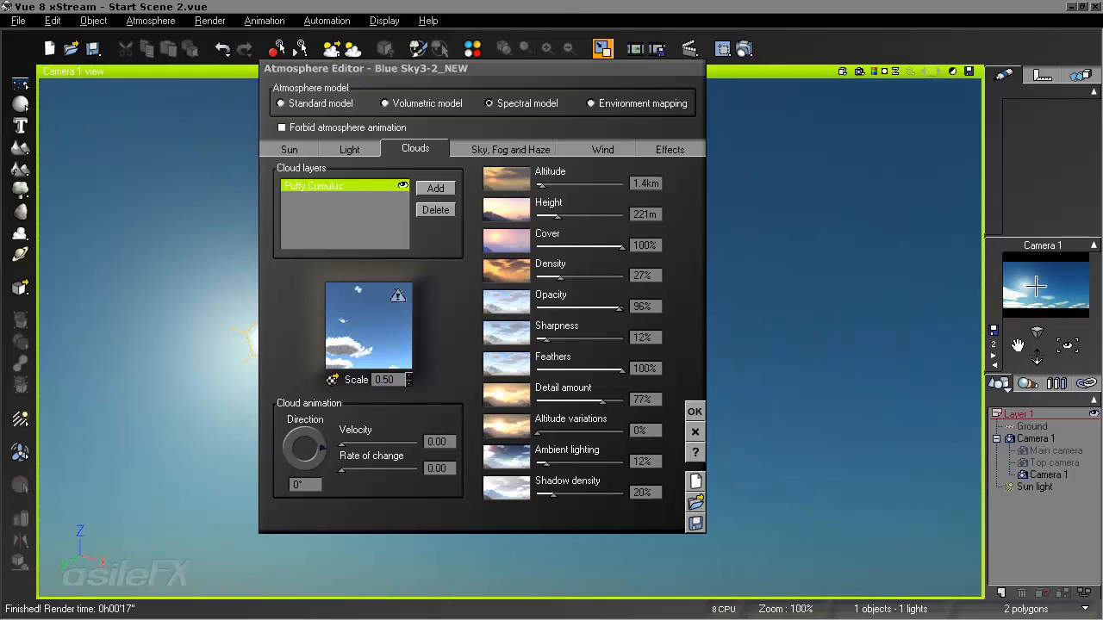
{"action": "right_click_drag", "start_coordinate": [874, 336], "coordinate": [761, 370]}
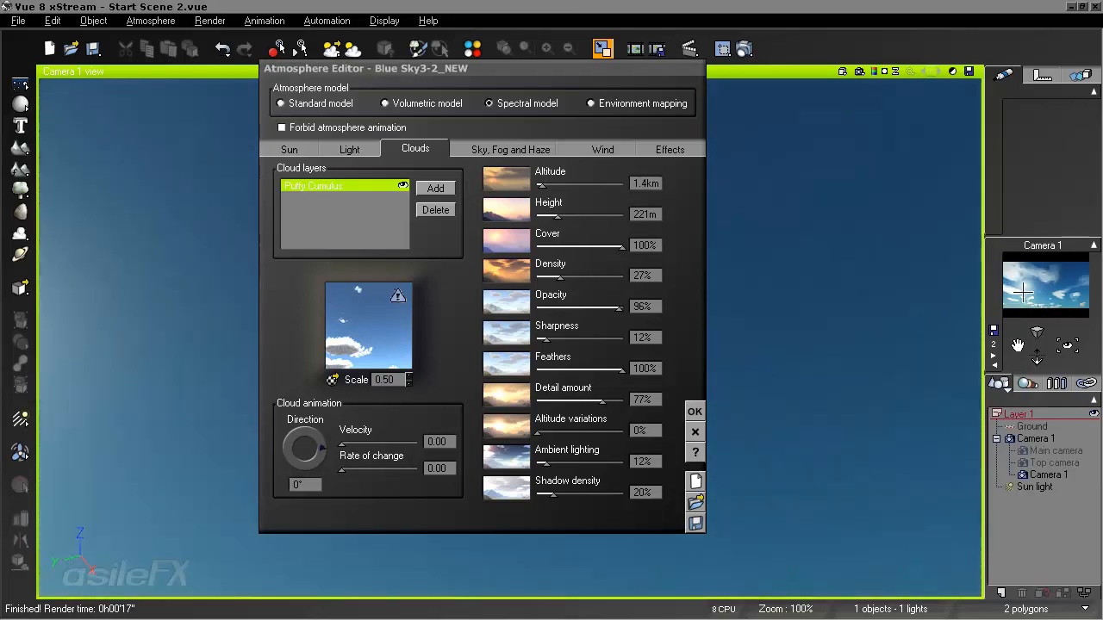
{"action": "right_click_drag", "start_coordinate": [930, 327], "coordinate": [951, 287]}
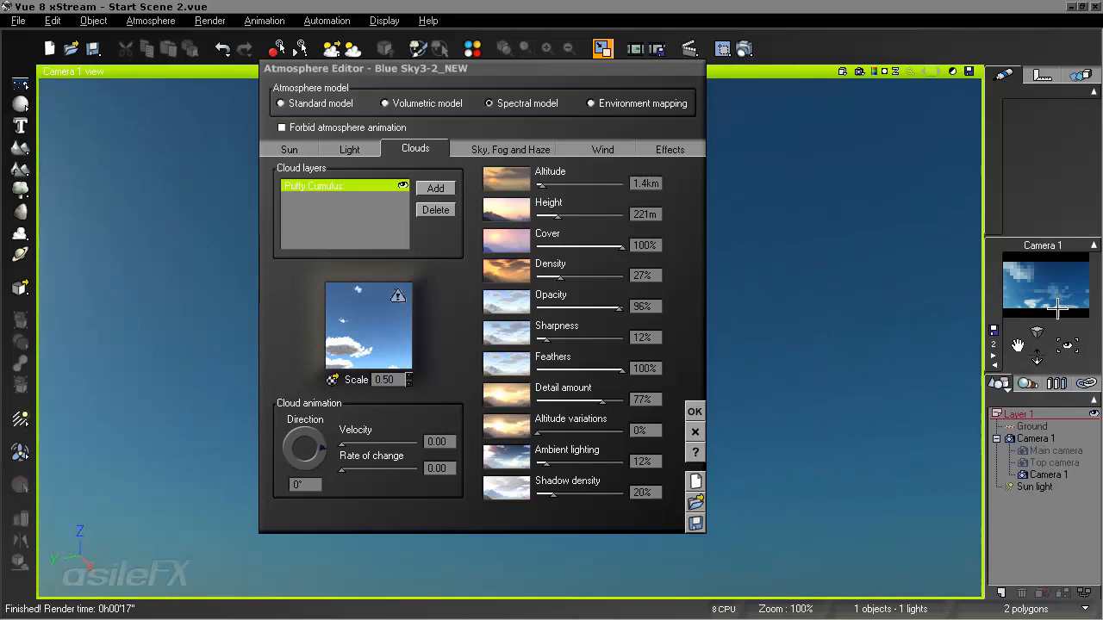
{"action": "left_click_drag", "start_coordinate": [592, 216], "coordinate": [591, 215]}
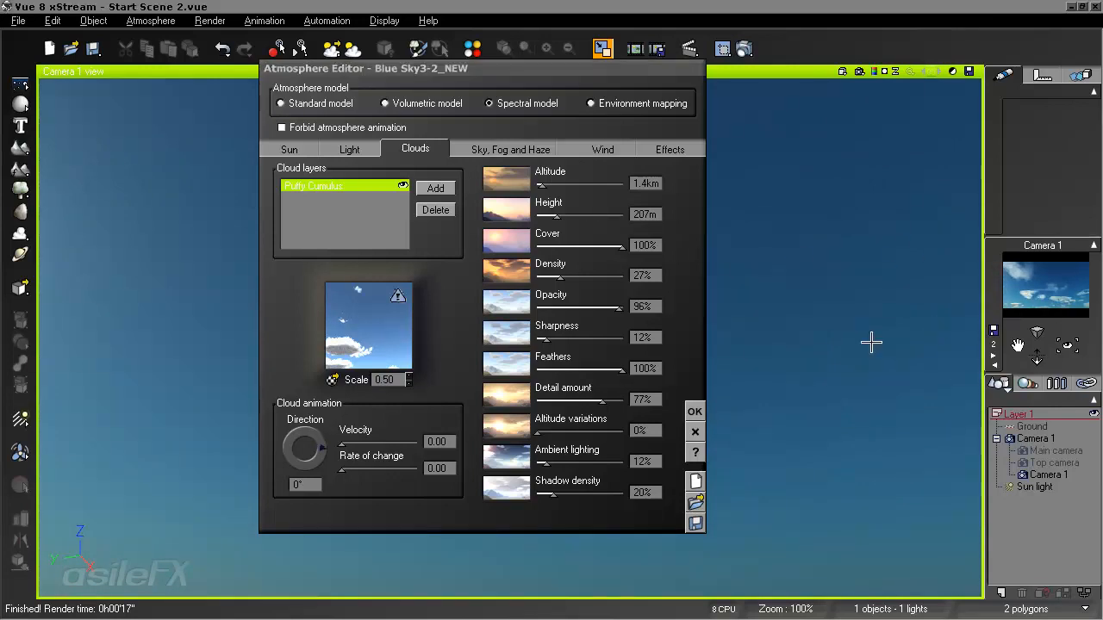
{"action": "left_click", "coordinate": [873, 71]}
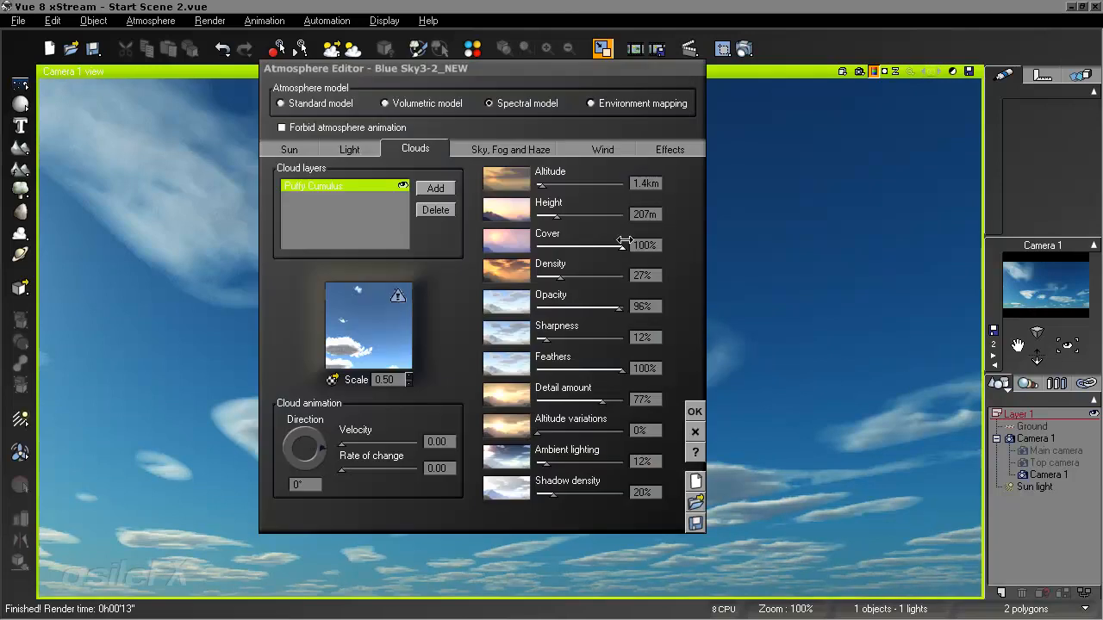
Step: Set the cloud layer's cover to 80% and height to 321m, and render the Camera 1 view
{"action": "left_click_drag", "start_coordinate": [624, 240], "coordinate": [606, 241]}
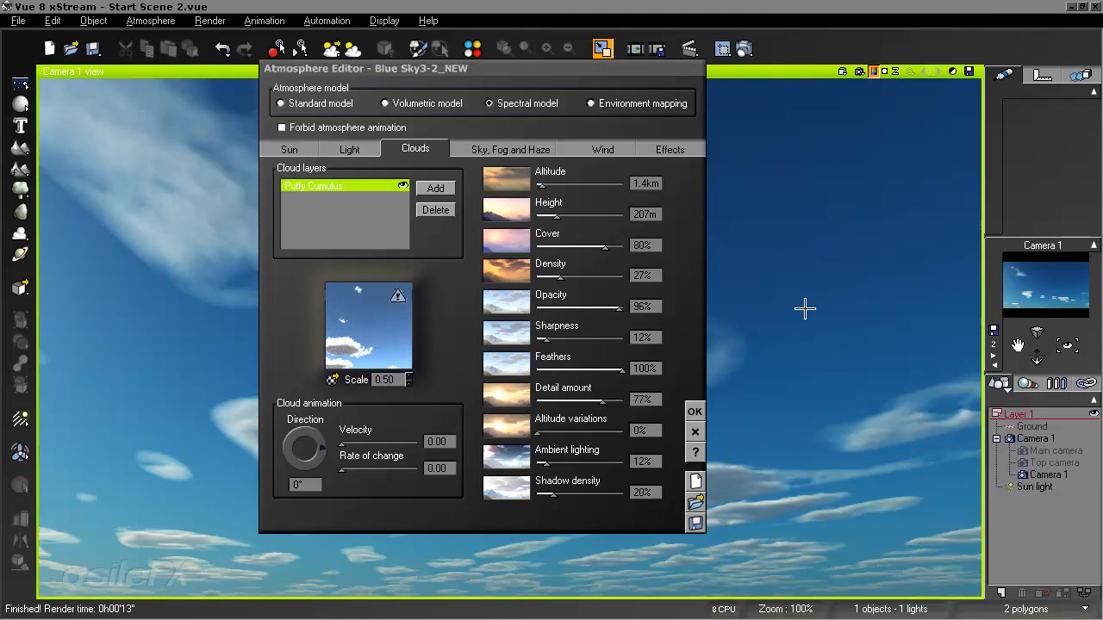
{"action": "left_click_drag", "start_coordinate": [556, 216], "coordinate": [562, 216]}
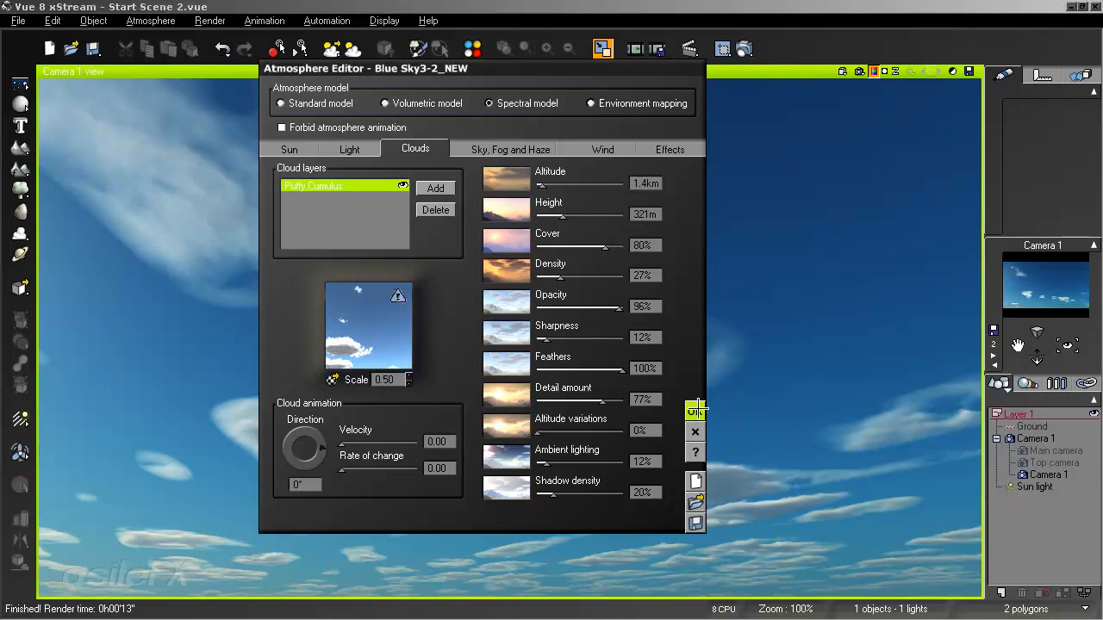
{"action": "left_click", "coordinate": [842, 72]}
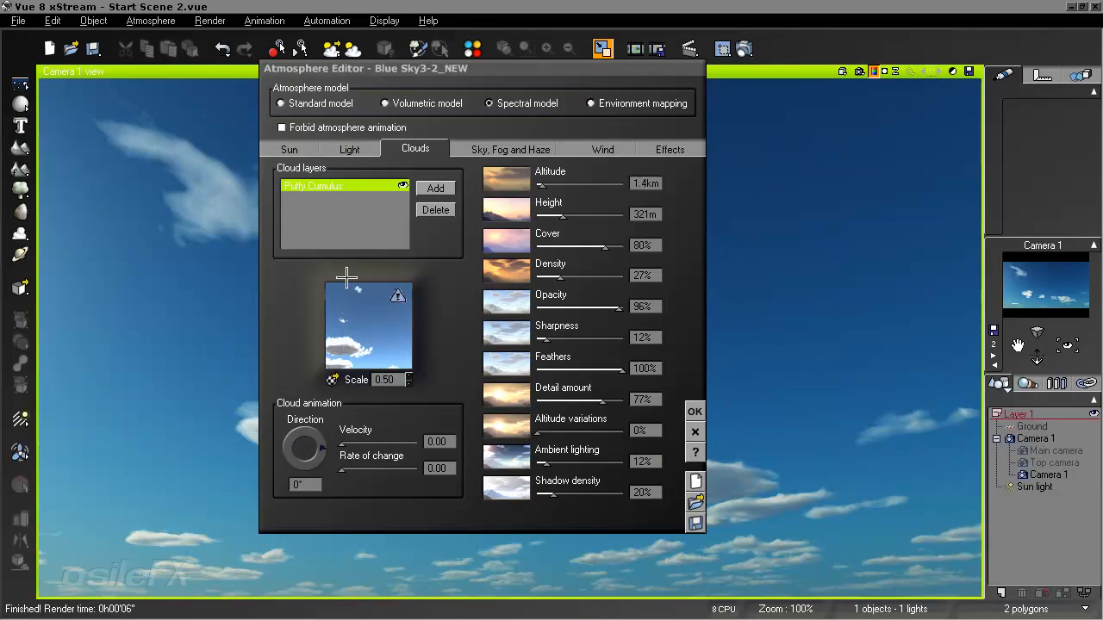
Step: Set the Brightness-Contrast filter in the cloud's density function to brightness 1 and contrast 2.1579, and render the Camera 1 view
{"action": "right_click", "coordinate": [363, 317]}
{"action": "left_click", "coordinate": [383, 326]}
{"action": "right_click", "coordinate": [101, 375]}
{"action": "left_click", "coordinate": [130, 386]}
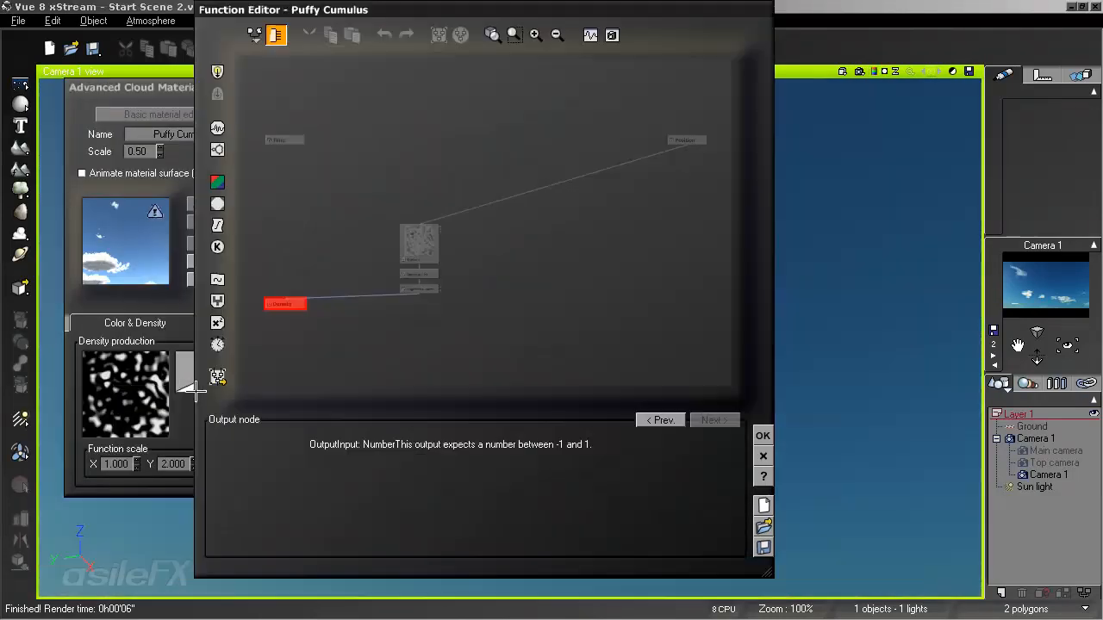
{"action": "left_click", "coordinate": [422, 290]}
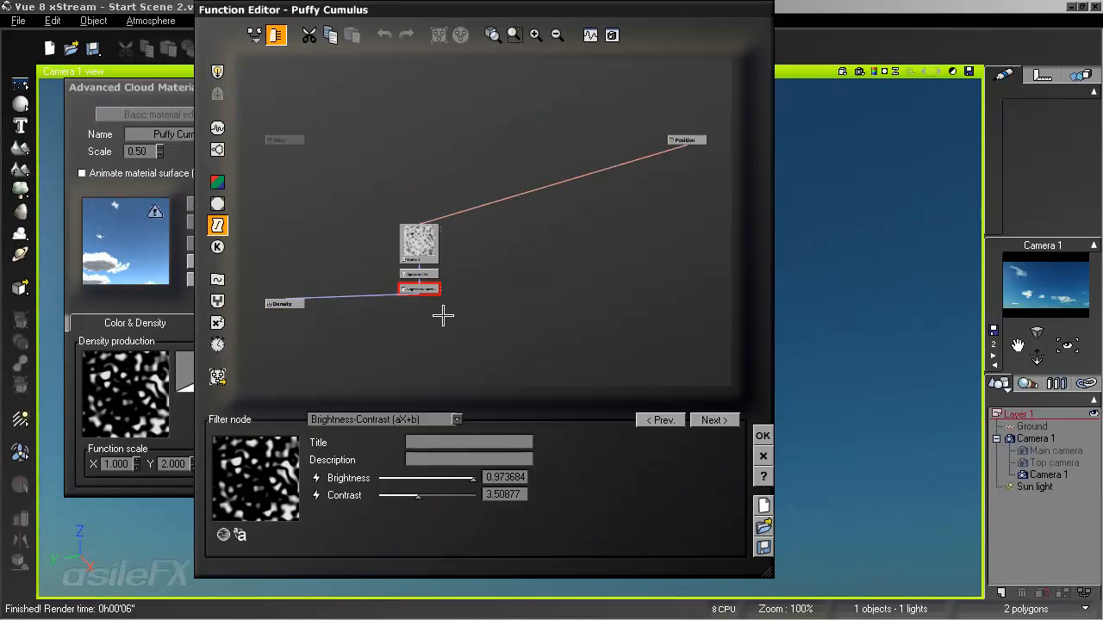
{"action": "left_click_drag", "start_coordinate": [470, 480], "coordinate": [418, 496]}
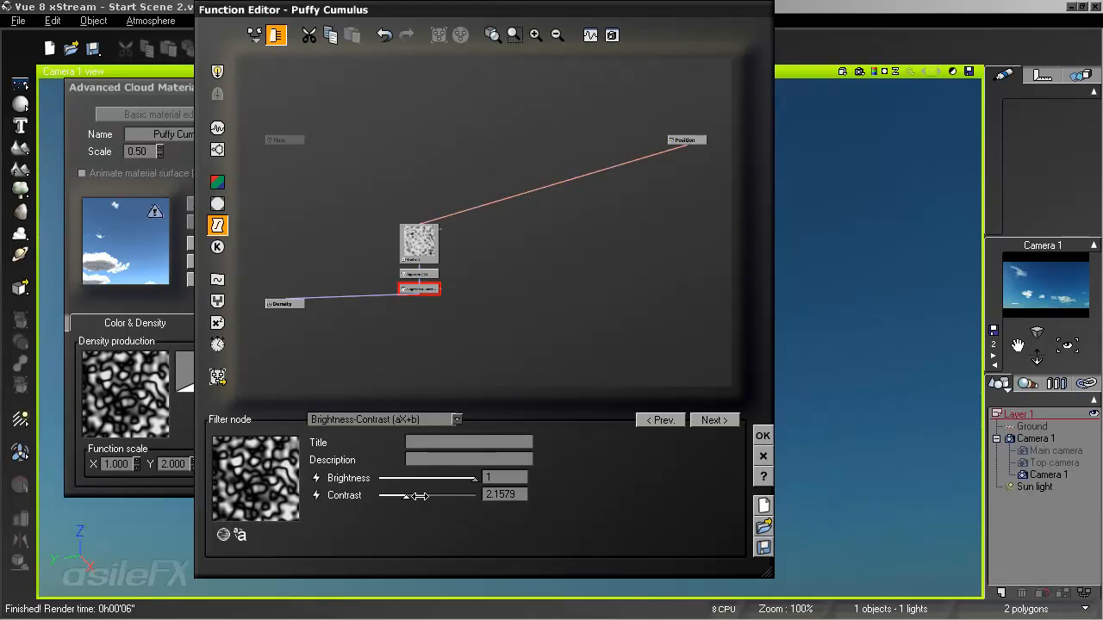
{"action": "left_click", "coordinate": [763, 435]}
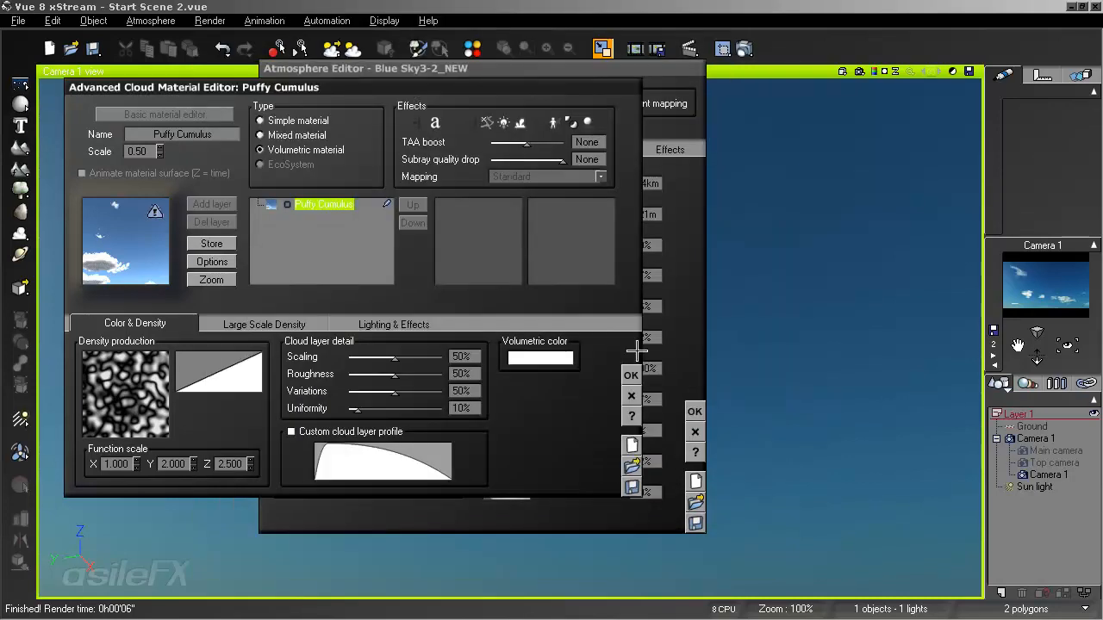
{"action": "left_click", "coordinate": [631, 375]}
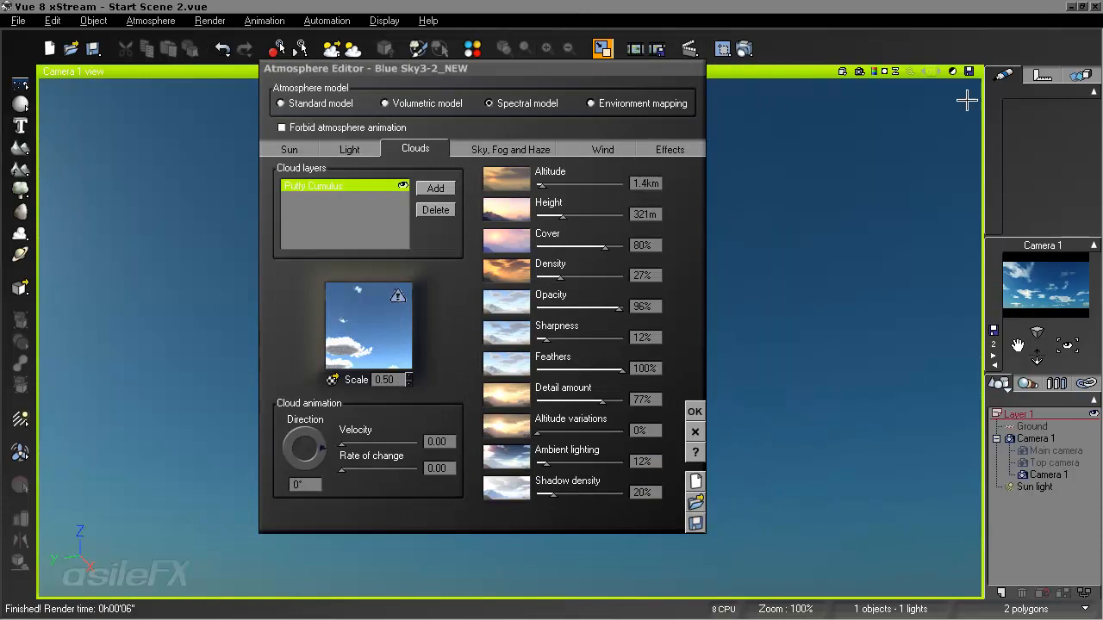
{"action": "left_click", "coordinate": [859, 71]}
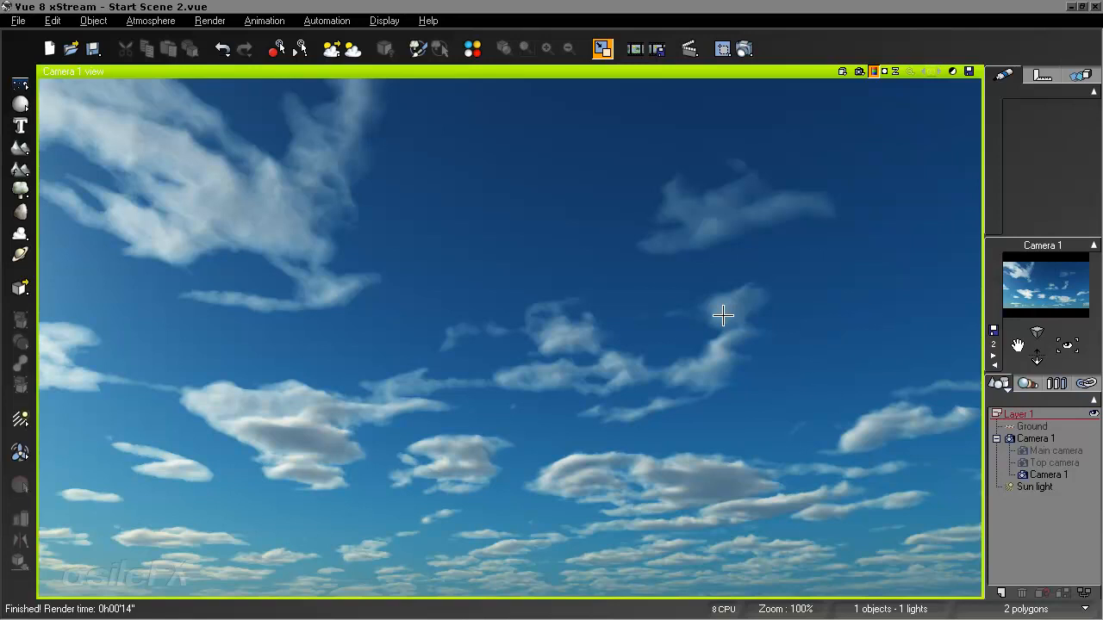
Step: Set the cloud layer's scale to 3 and its height to 989m, rendering the Camera 1 view after each change
{"action": "key", "text": "F4"}
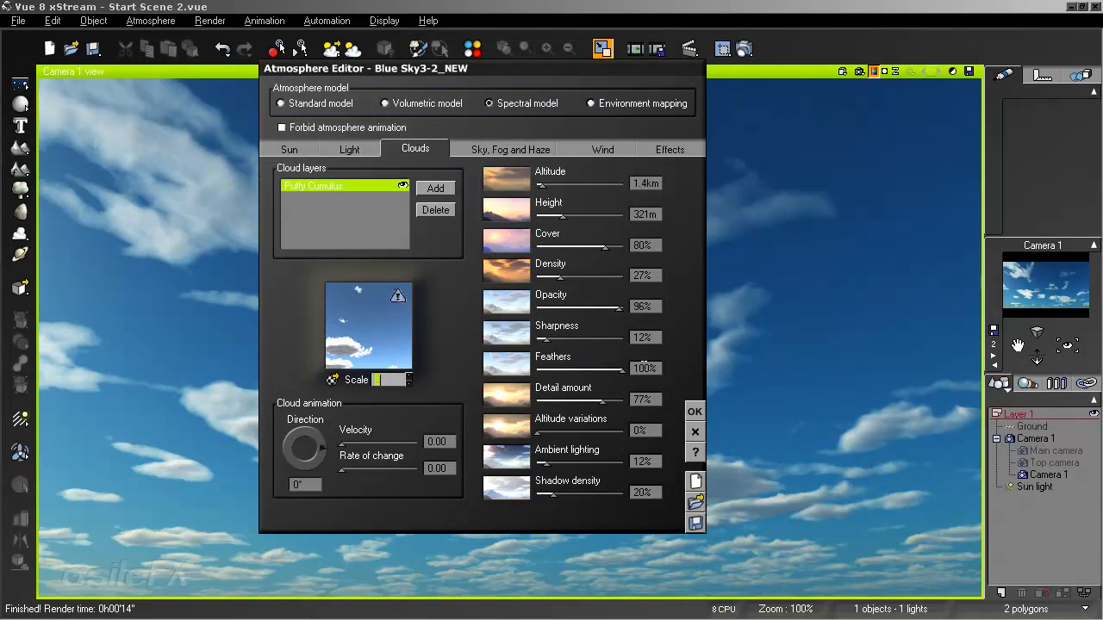
{"action": "left_click", "coordinate": [1074, 298]}
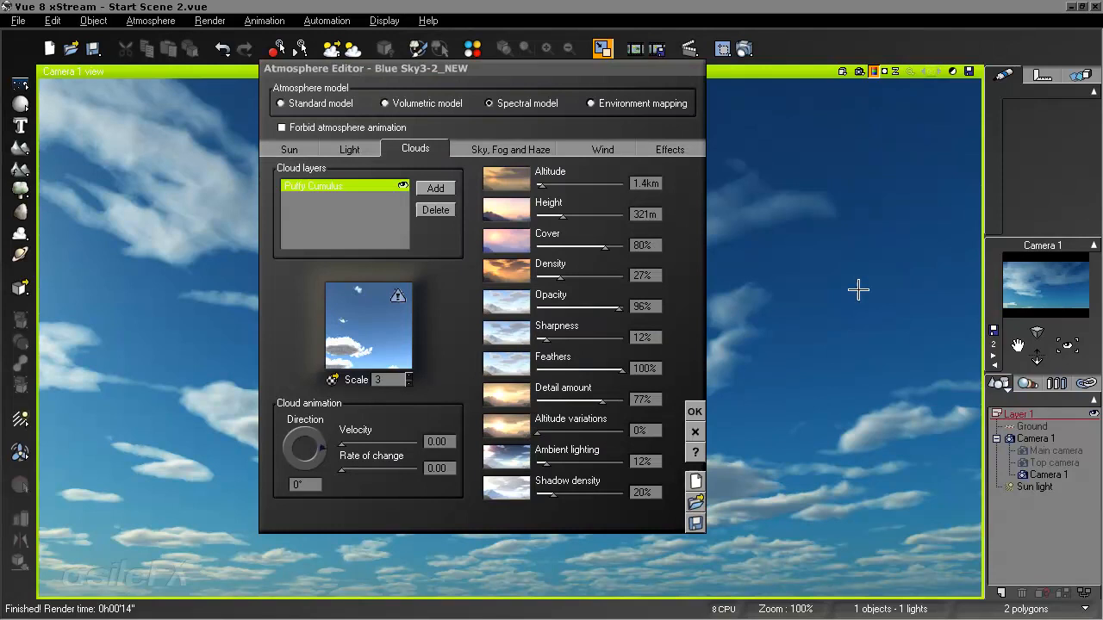
{"action": "left_click", "coordinate": [859, 72]}
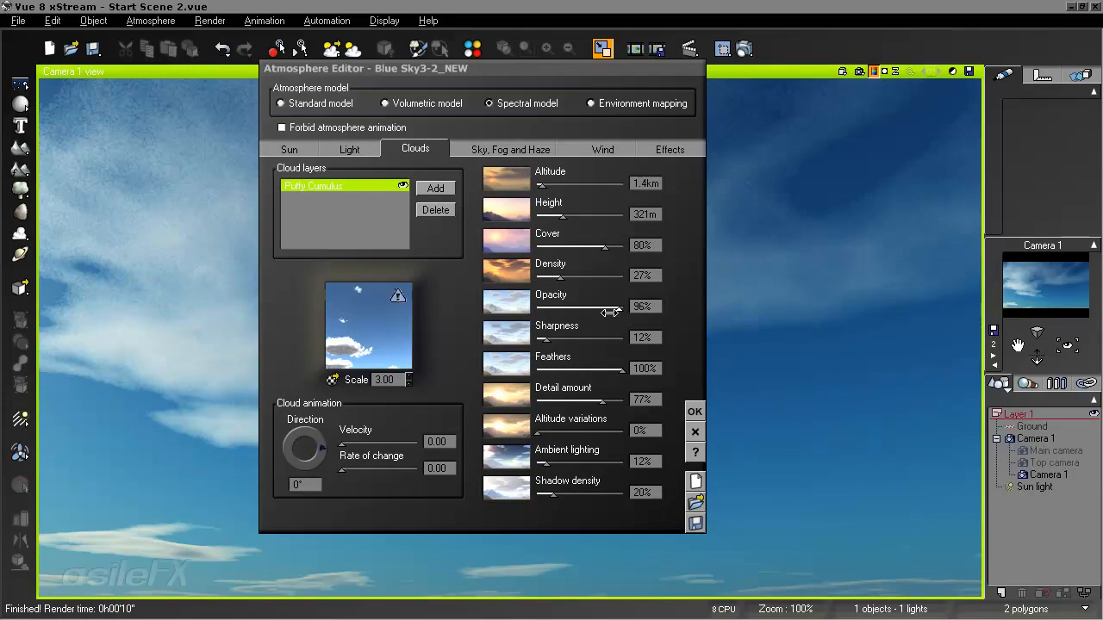
{"action": "left_click_drag", "start_coordinate": [573, 77], "coordinate": [622, 125]}
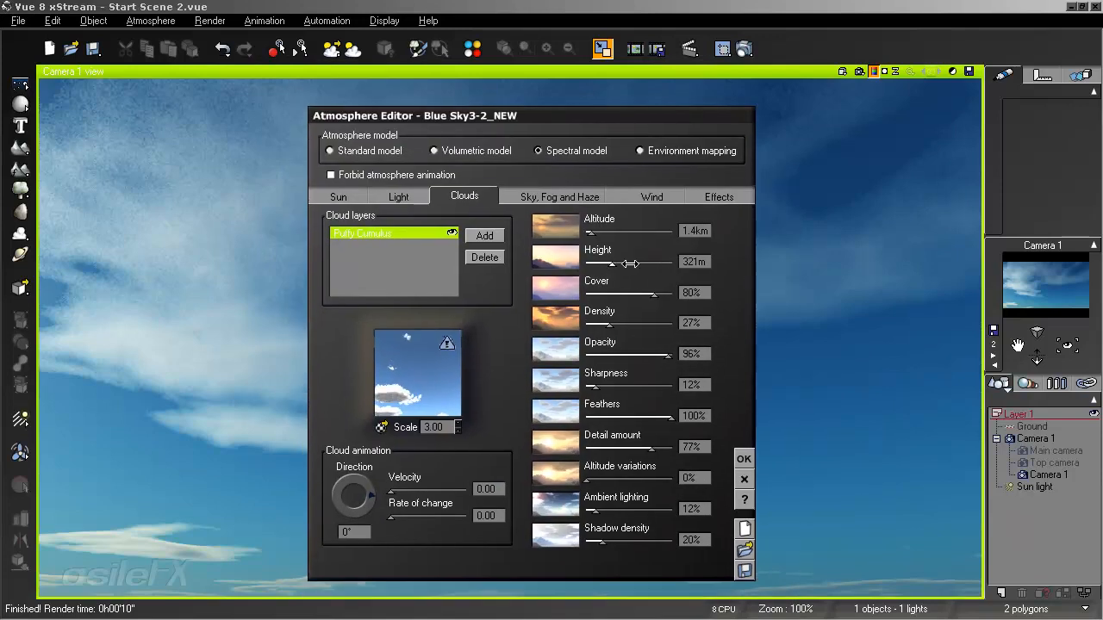
{"action": "left_click_drag", "start_coordinate": [629, 263], "coordinate": [630, 263]}
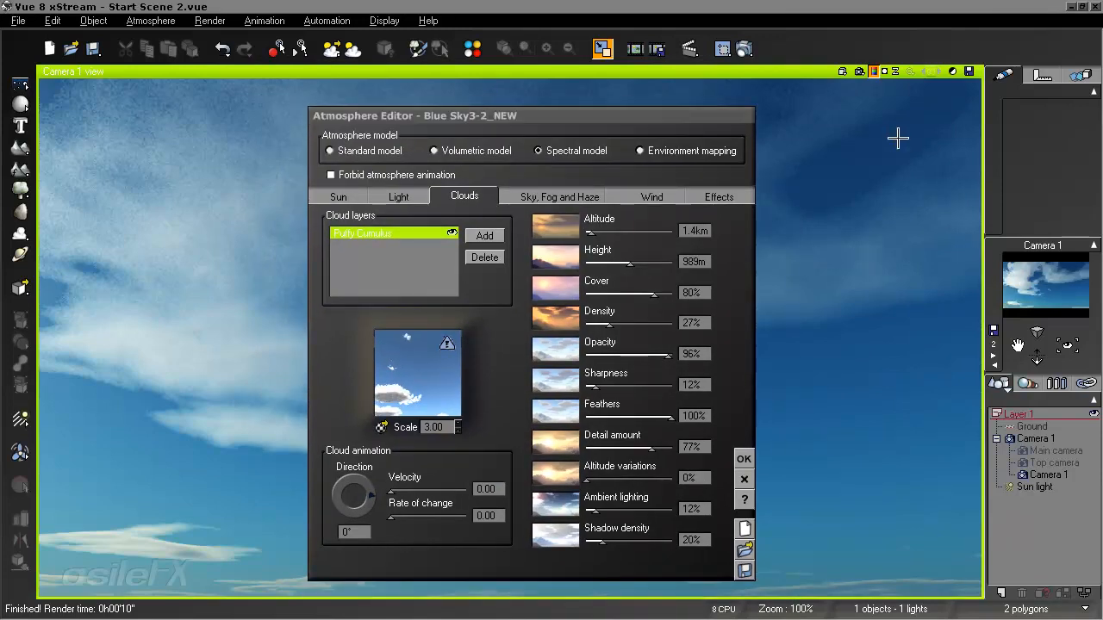
{"action": "left_click", "coordinate": [859, 71]}
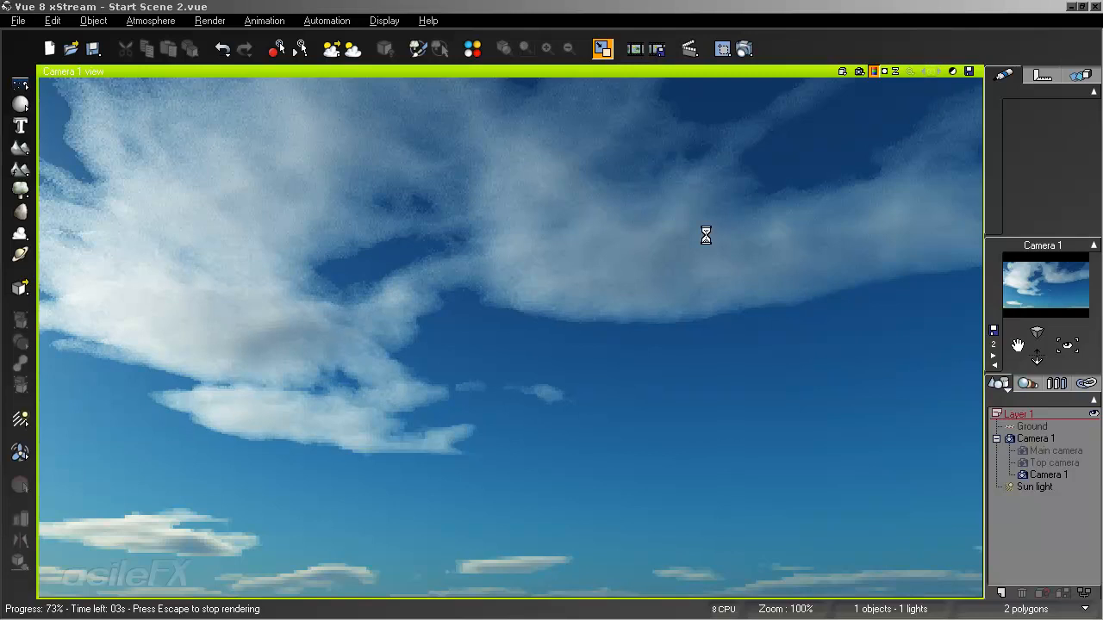
Step: Set the Puffy Cumulus layer's cover to 72% and height to 1.8km
{"action": "key", "text": "F4"}
{"action": "left_click_drag", "start_coordinate": [654, 294], "coordinate": [642, 292]}
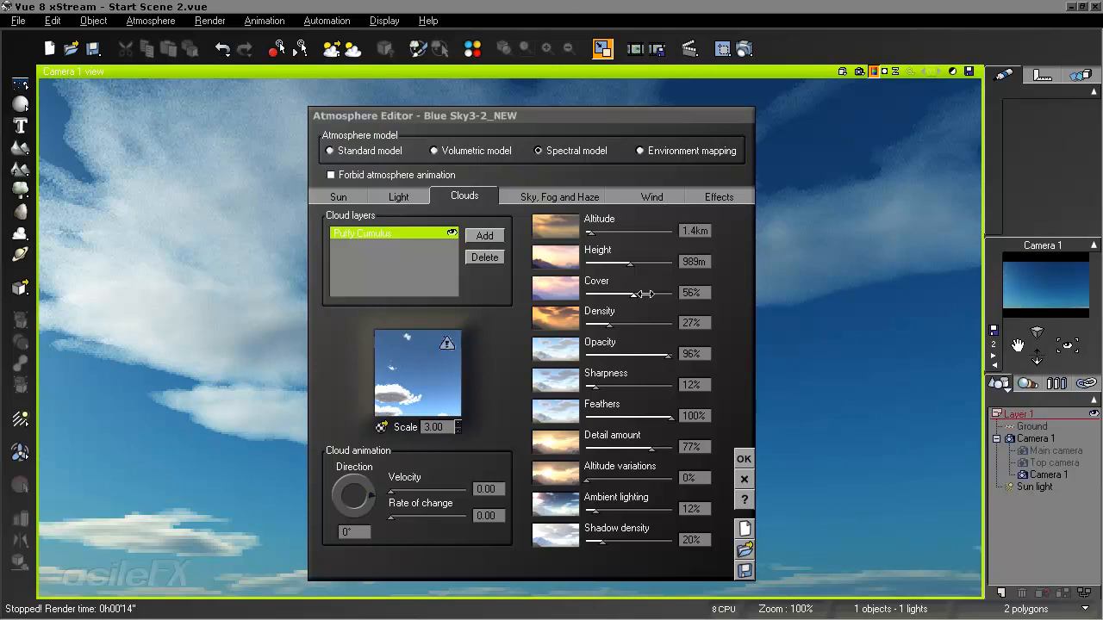
{"action": "left_click", "coordinate": [646, 294]}
{"action": "left_click", "coordinate": [661, 292]}
{"action": "left_click", "coordinate": [636, 261]}
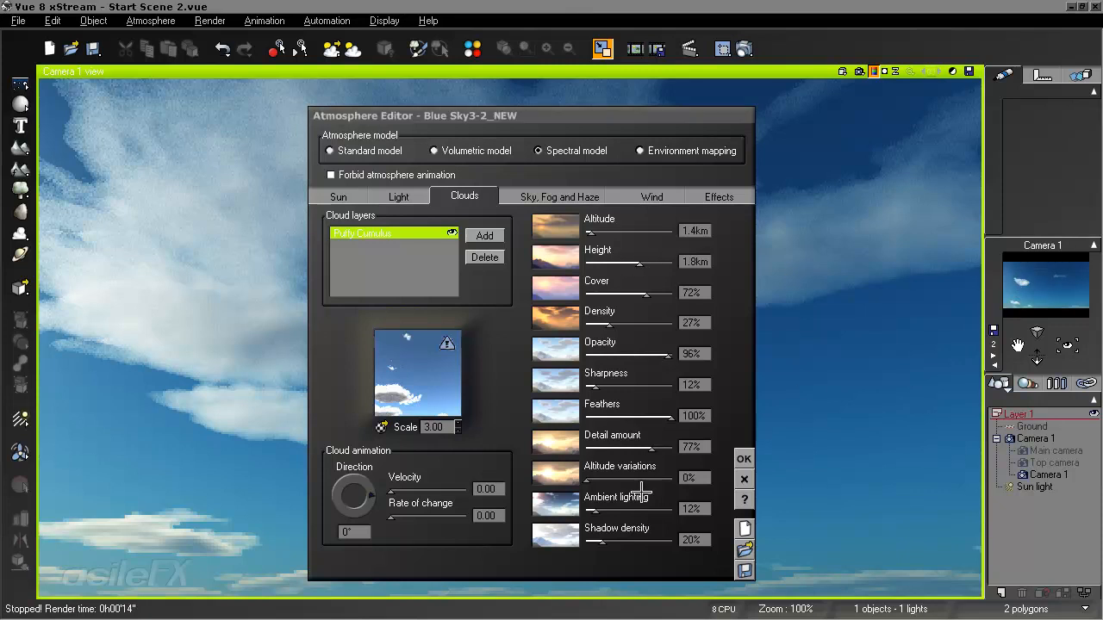
Step: Set the cloud layer's detail amount to 92% and altitude variations to 7%
{"action": "left_click_drag", "start_coordinate": [658, 453], "coordinate": [637, 450]}
{"action": "left_click", "coordinate": [666, 448]}
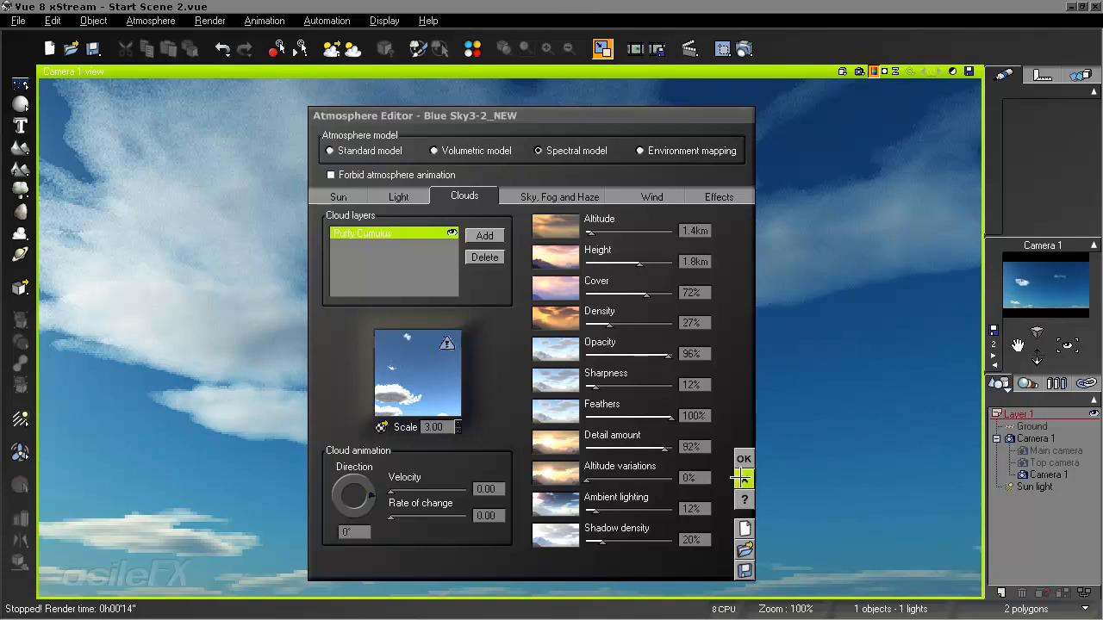
{"action": "left_click_drag", "start_coordinate": [601, 484], "coordinate": [610, 482]}
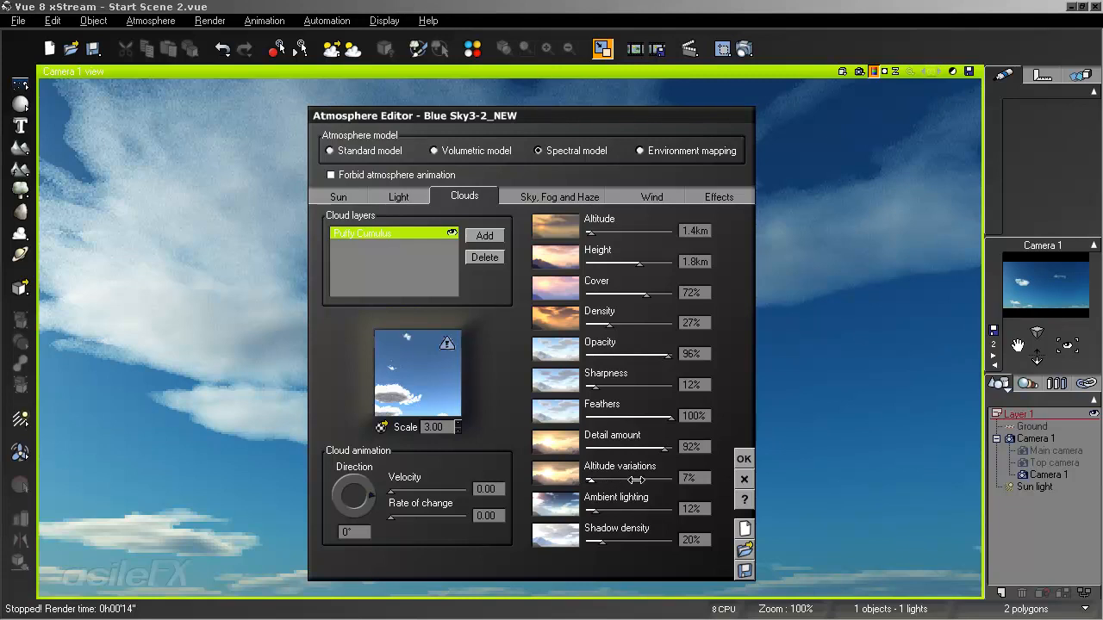
Step: Reshape the cloud material's density filter with keypoints at X 0.5117, Y 1 and X -0.2457, Y -1, and accept the material
{"action": "right_click", "coordinate": [406, 367]}
{"action": "right_click", "coordinate": [216, 363]}
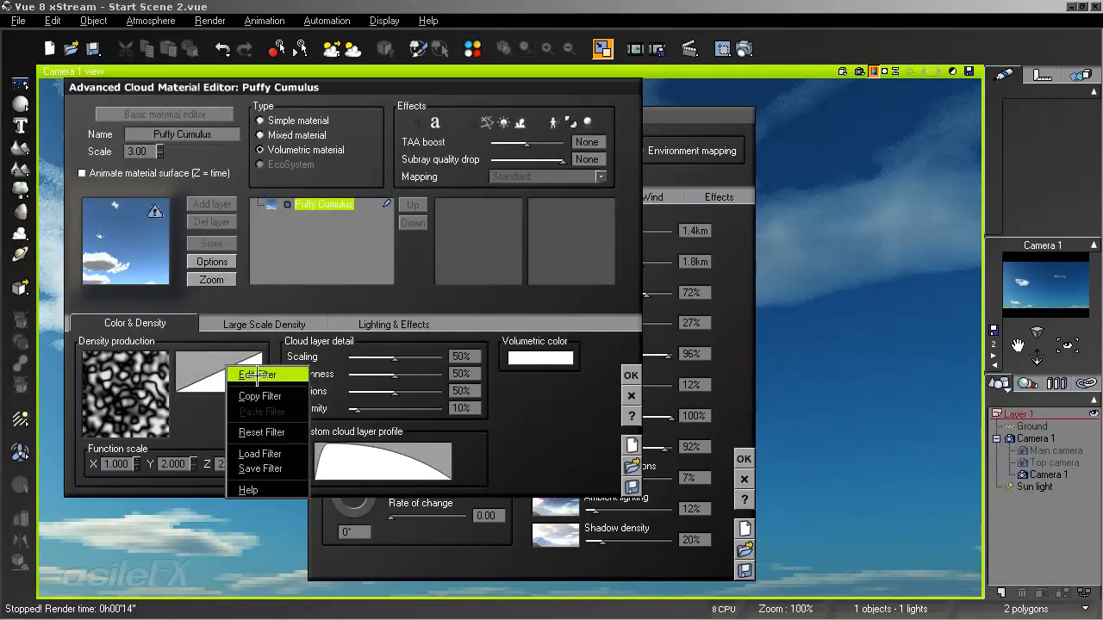
{"action": "left_click", "coordinate": [254, 371]}
{"action": "left_click_drag", "start_coordinate": [655, 121], "coordinate": [666, 106]}
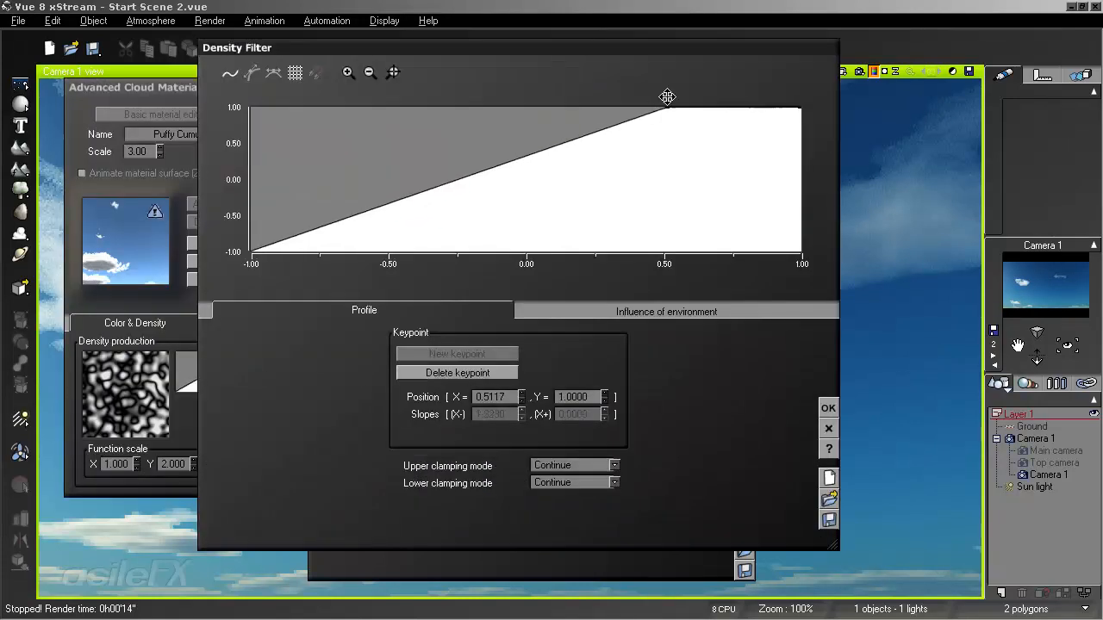
{"action": "left_click", "coordinate": [474, 222]}
{"action": "left_click_drag", "start_coordinate": [474, 223], "coordinate": [457, 292]}
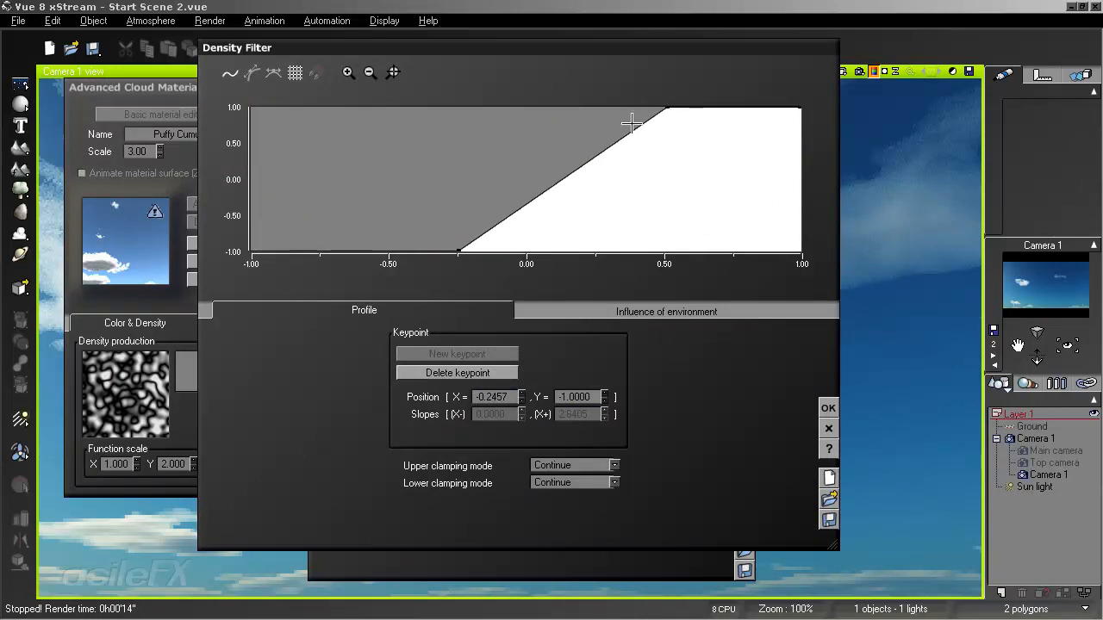
{"action": "left_click", "coordinate": [827, 408]}
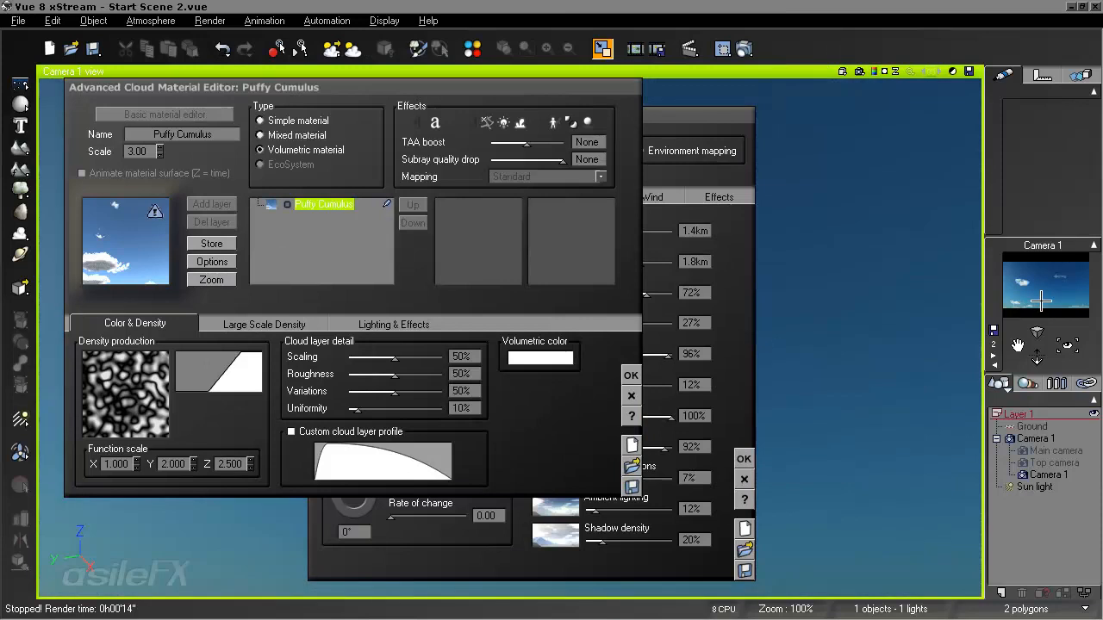
{"action": "left_click", "coordinate": [631, 375]}
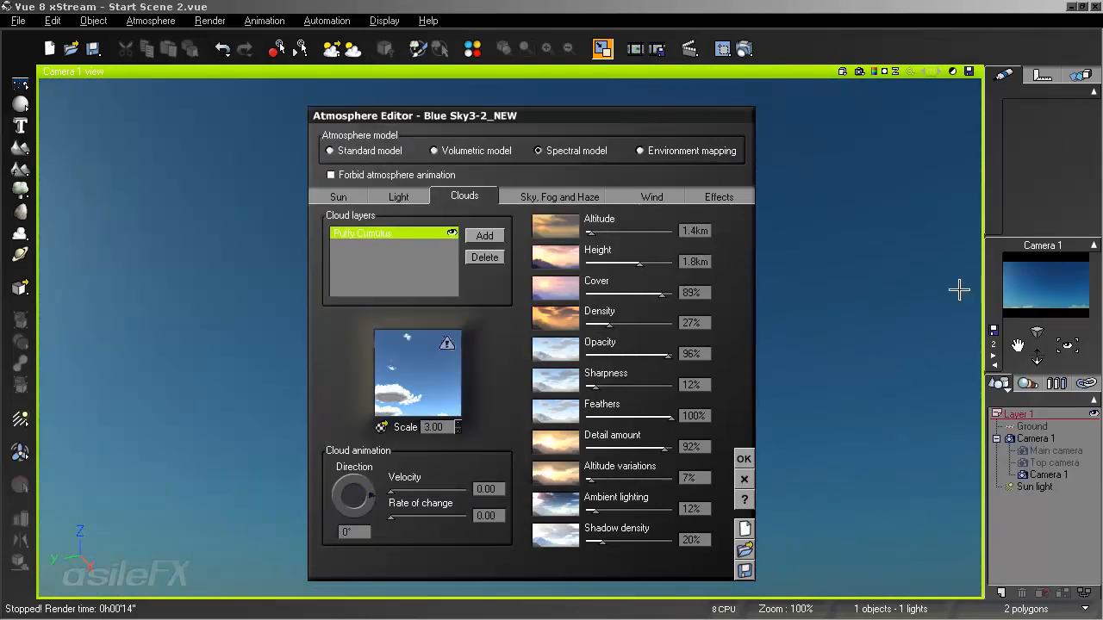
Step: Set the cloud layer's cover to 89%, test-render the Camera 1 view and accept the atmosphere
{"action": "left_click", "coordinate": [858, 72]}
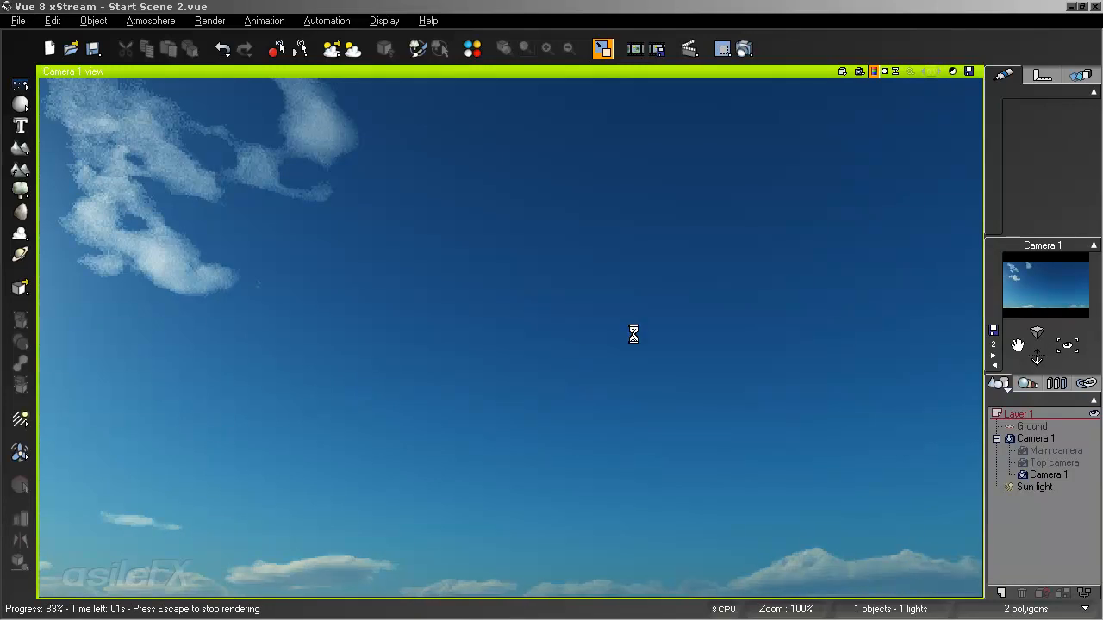
{"action": "key", "text": "Escape"}
{"action": "left_click", "coordinate": [744, 458]}
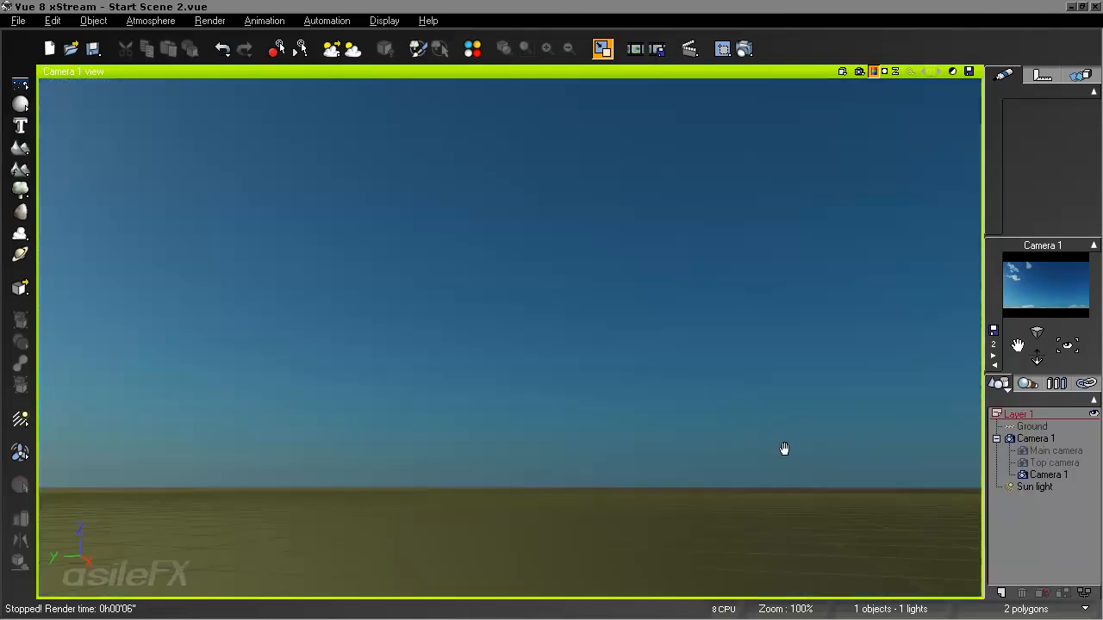
Step: Aim Camera 1 at the horizon in another direction, where a large cloud shows in the preview, and test-render the view
{"action": "right_click_drag", "start_coordinate": [908, 356], "coordinate": [473, 389]}
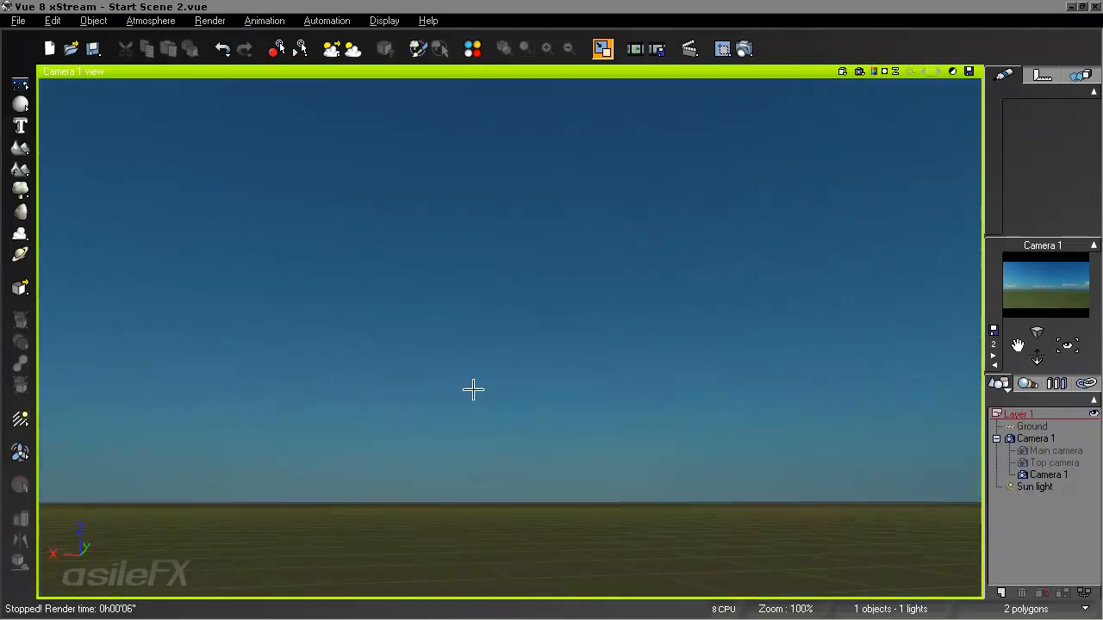
{"action": "right_click_drag", "start_coordinate": [905, 342], "coordinate": [681, 384]}
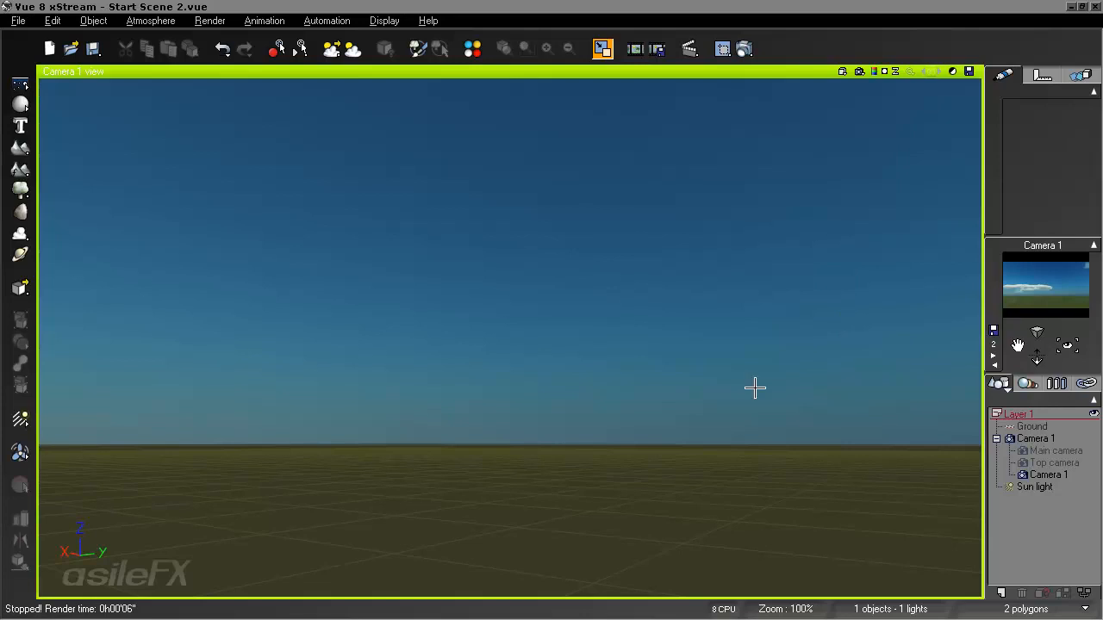
{"action": "left_click", "coordinate": [856, 72]}
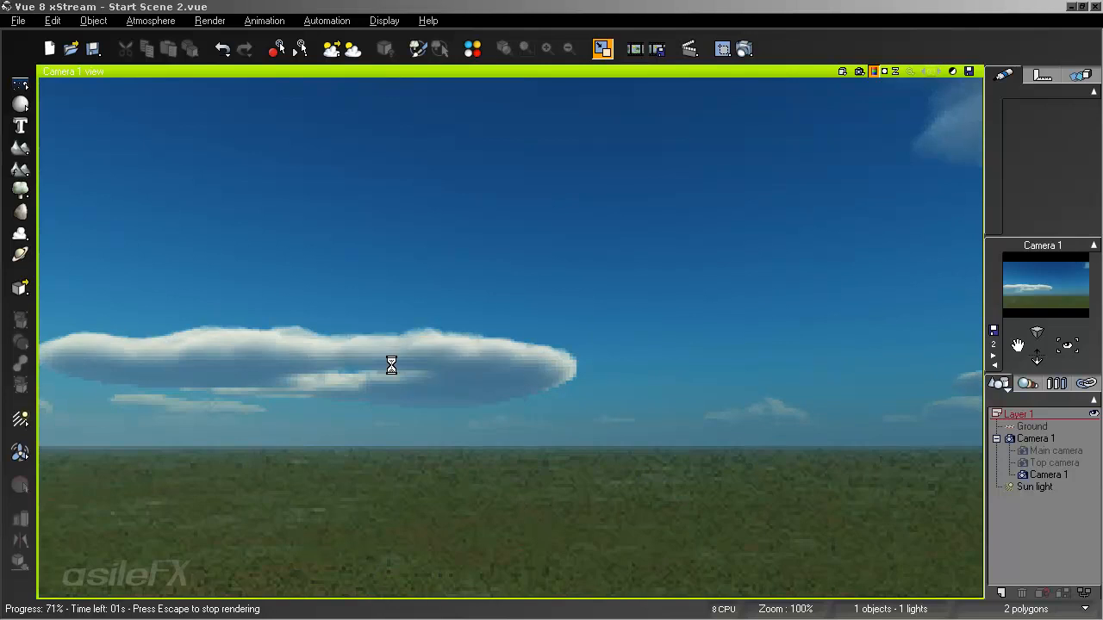
{"action": "key", "text": "Escape"}
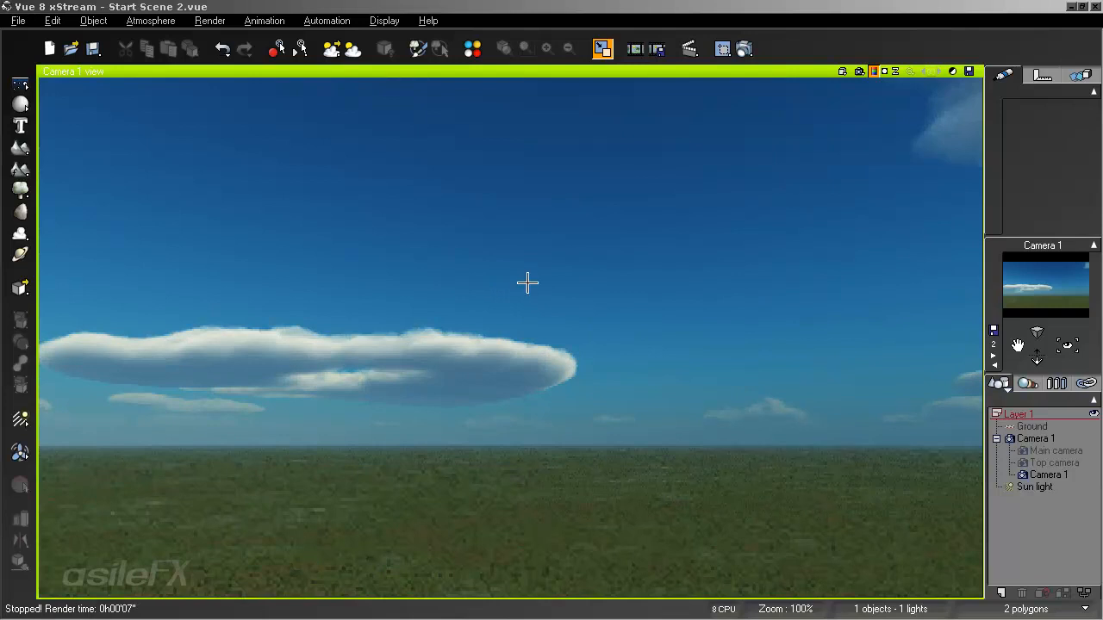
Step: Set the cloud layer detail scaling of the Puffy Cumulus material to 25%, and accept the material and atmosphere
{"action": "key", "text": "F4"}
{"action": "right_click", "coordinate": [395, 377]}
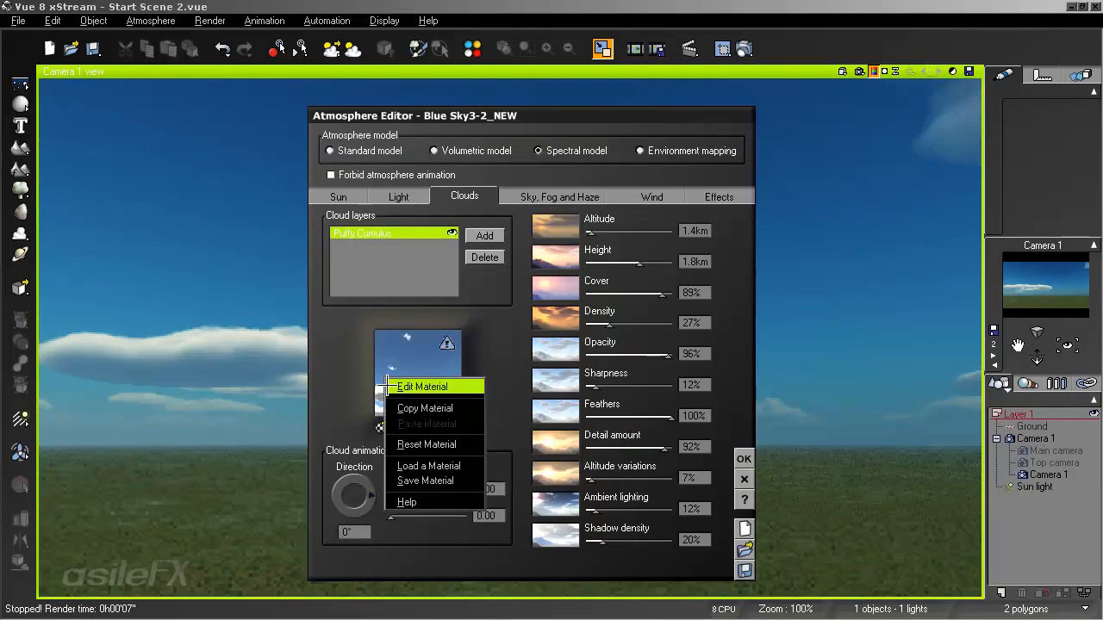
{"action": "left_click", "coordinate": [421, 390]}
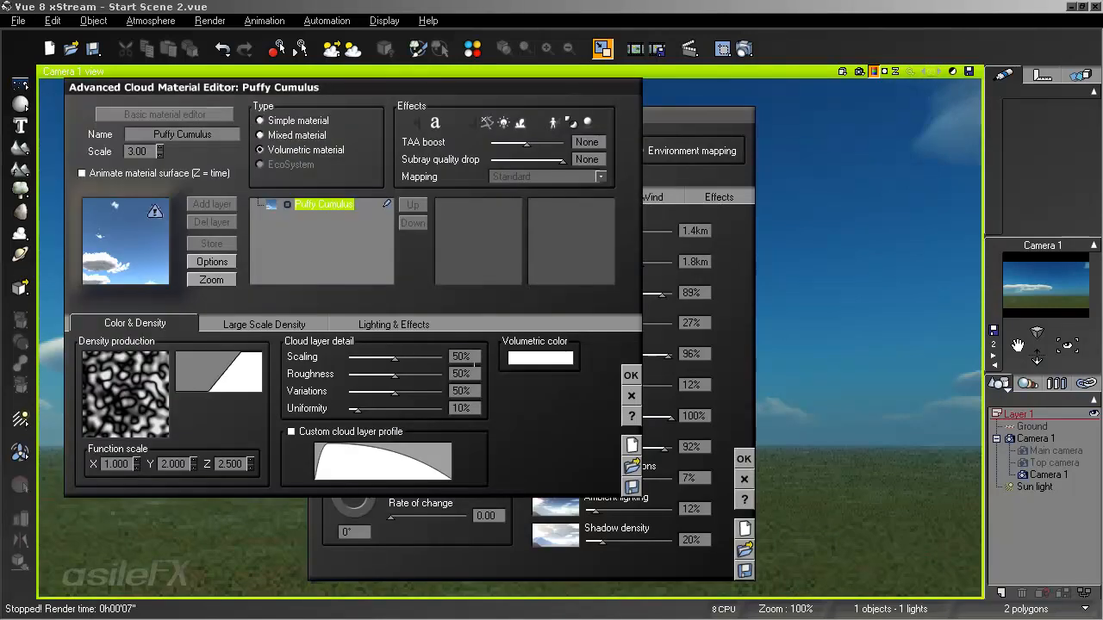
{"action": "left_click", "coordinate": [466, 358]}
{"action": "type", "text": "25"}
{"action": "key", "text": "Return"}
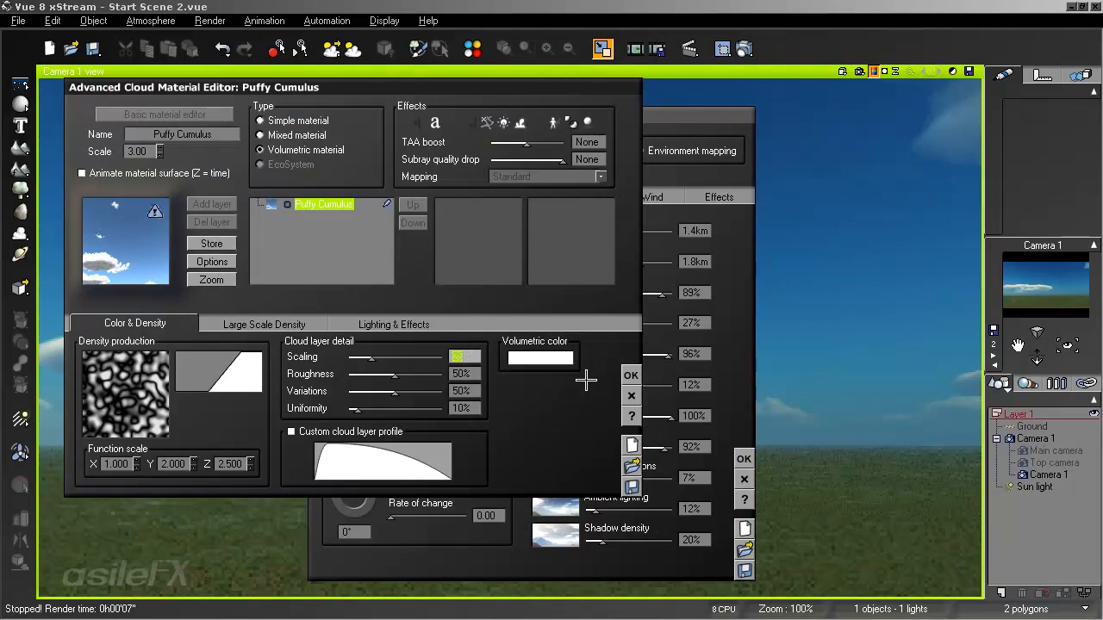
{"action": "left_click", "coordinate": [630, 376]}
{"action": "left_click", "coordinate": [744, 458]}
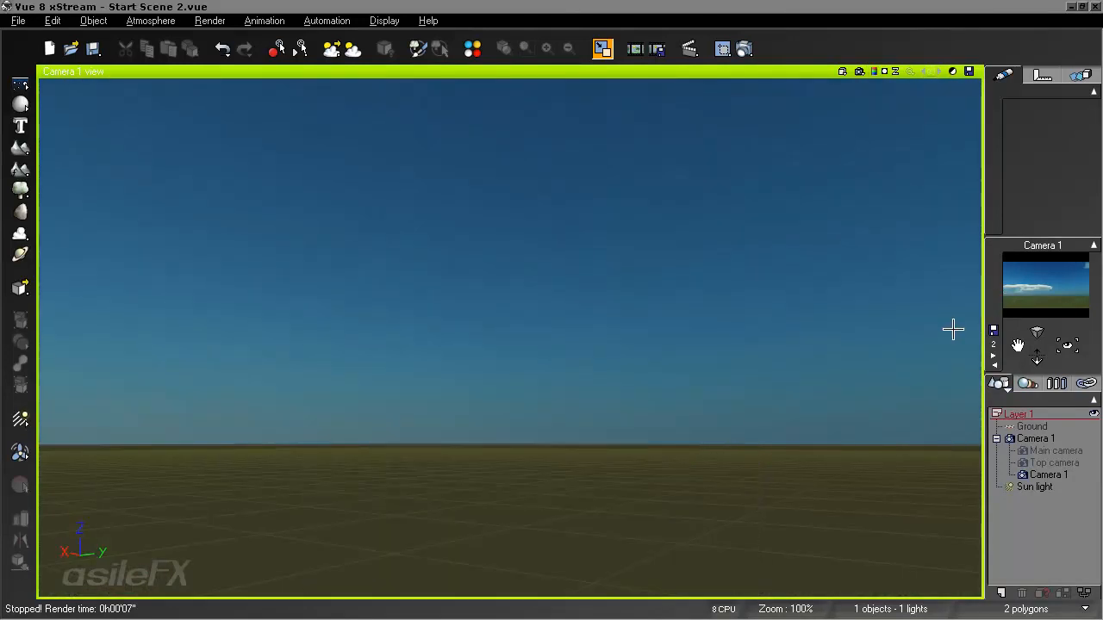
Step: Aim Camera 1 up at the clouds in another part of the sky, test-render the view and stop the render
{"action": "right_click_drag", "start_coordinate": [763, 247], "coordinate": [975, 306]}
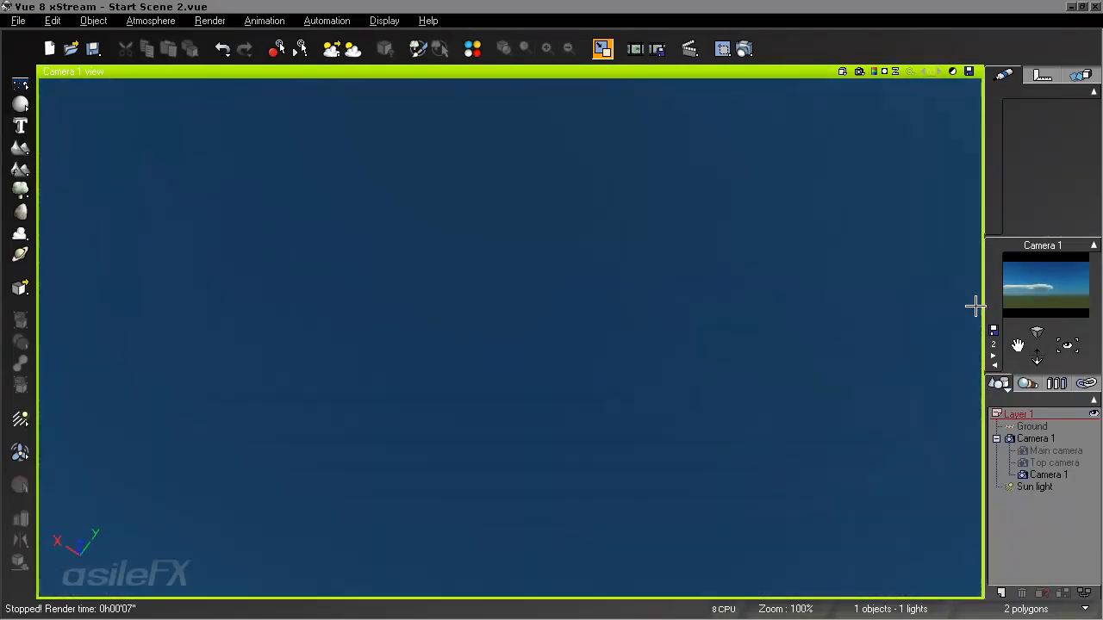
{"action": "right_click_drag", "start_coordinate": [664, 306], "coordinate": [618, 343]}
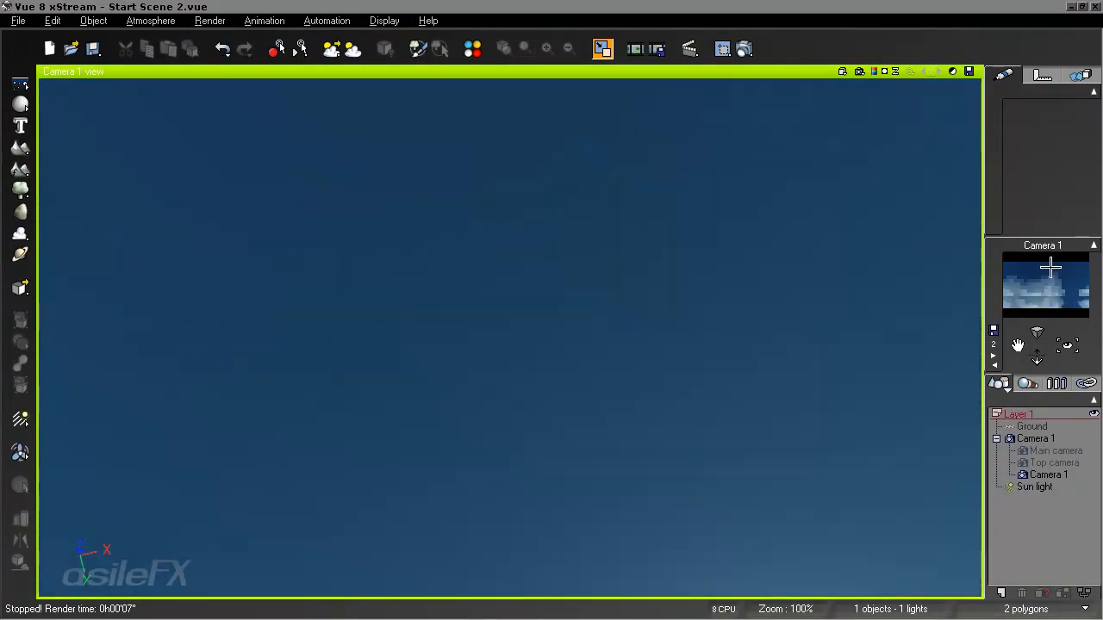
{"action": "left_click", "coordinate": [873, 72]}
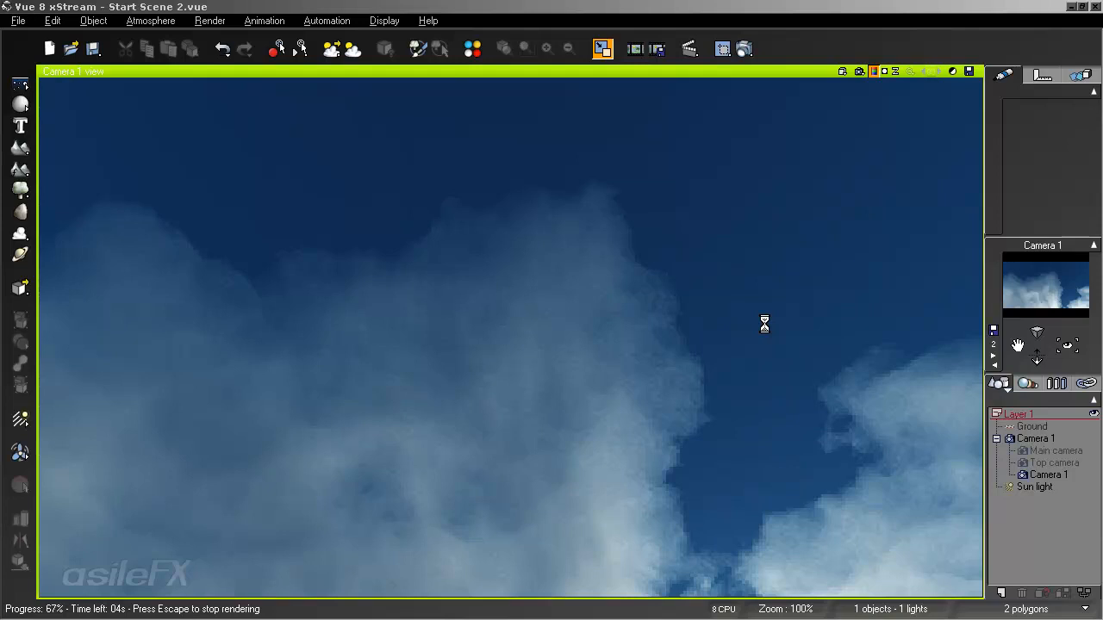
{"action": "key", "text": "Escape"}
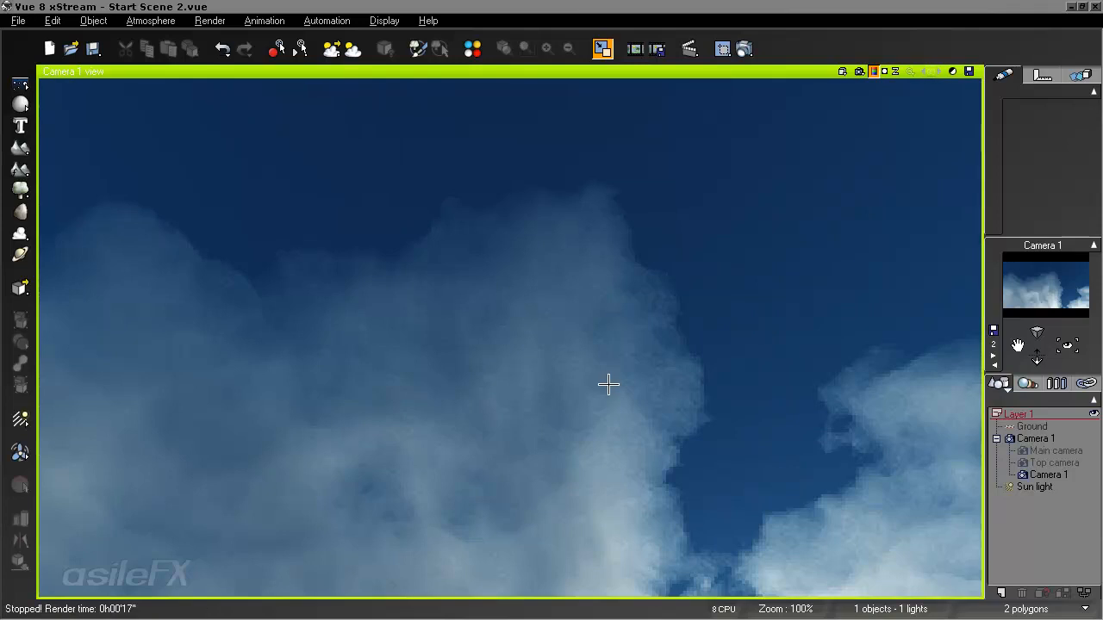
Step: Reshape the cloud material's density filter by deleting the keypoint at X 0.5117 and moving the lower keypoint to X -0.0016, Y -1
{"action": "key", "text": "F4"}
{"action": "right_click", "coordinate": [426, 351]}
{"action": "left_click", "coordinate": [469, 364]}
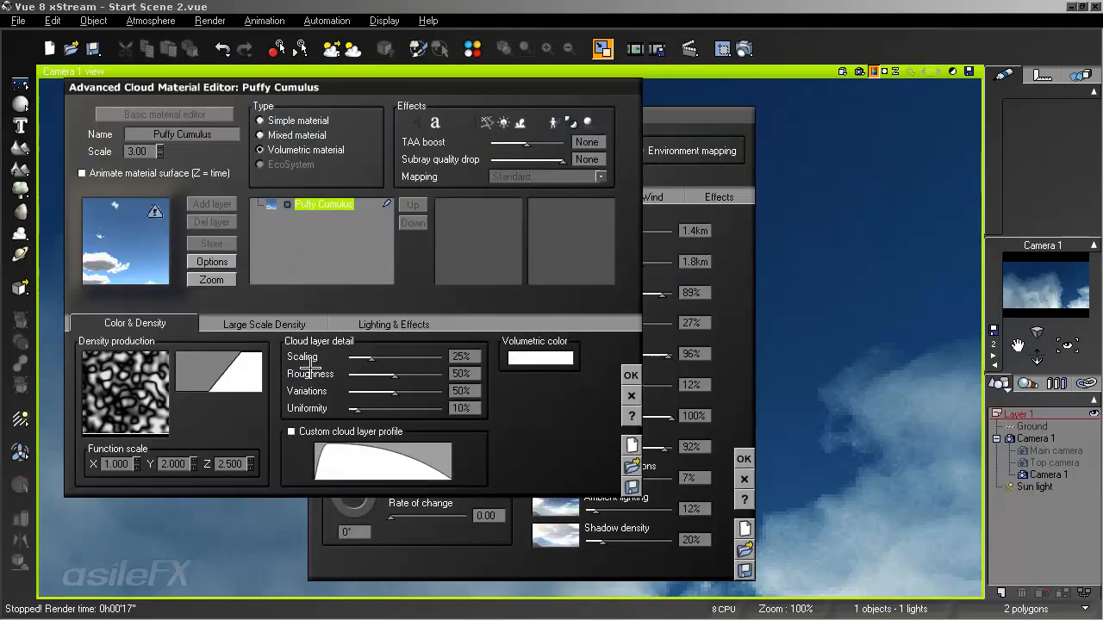
{"action": "right_click", "coordinate": [250, 362]}
{"action": "left_click", "coordinate": [280, 368]}
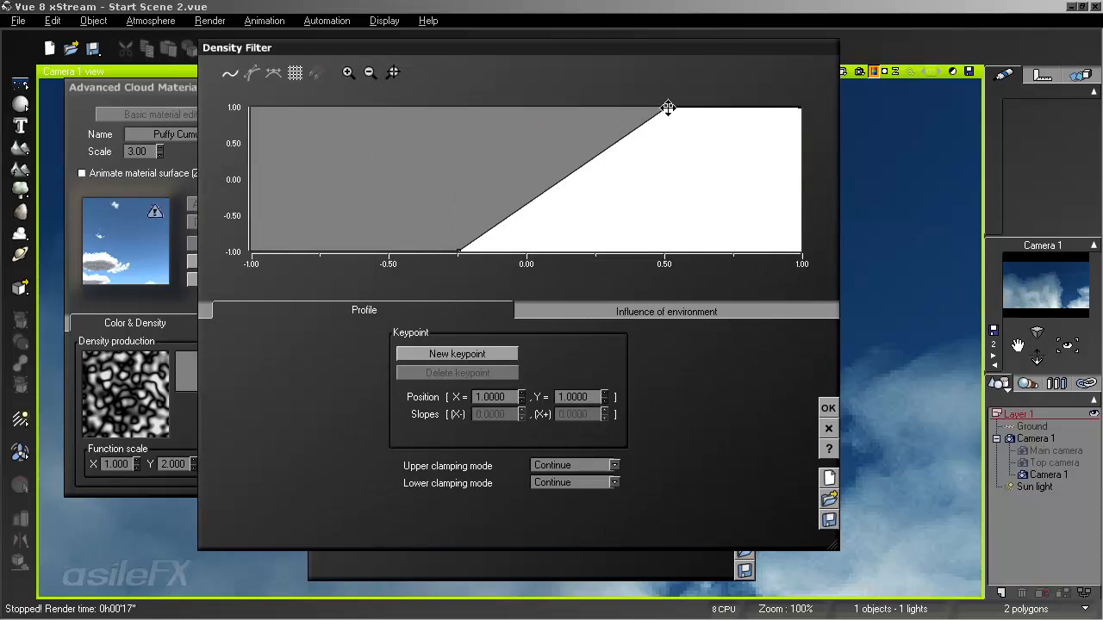
{"action": "left_click", "coordinate": [667, 108]}
{"action": "key", "text": "Delete"}
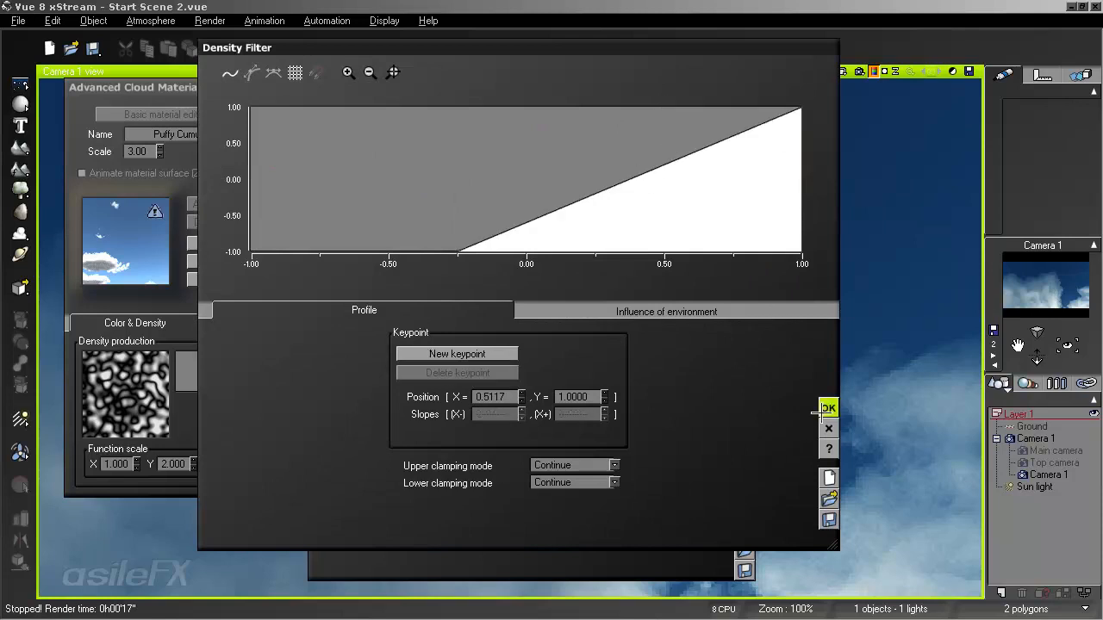
{"action": "left_click_drag", "start_coordinate": [462, 251], "coordinate": [523, 272]}
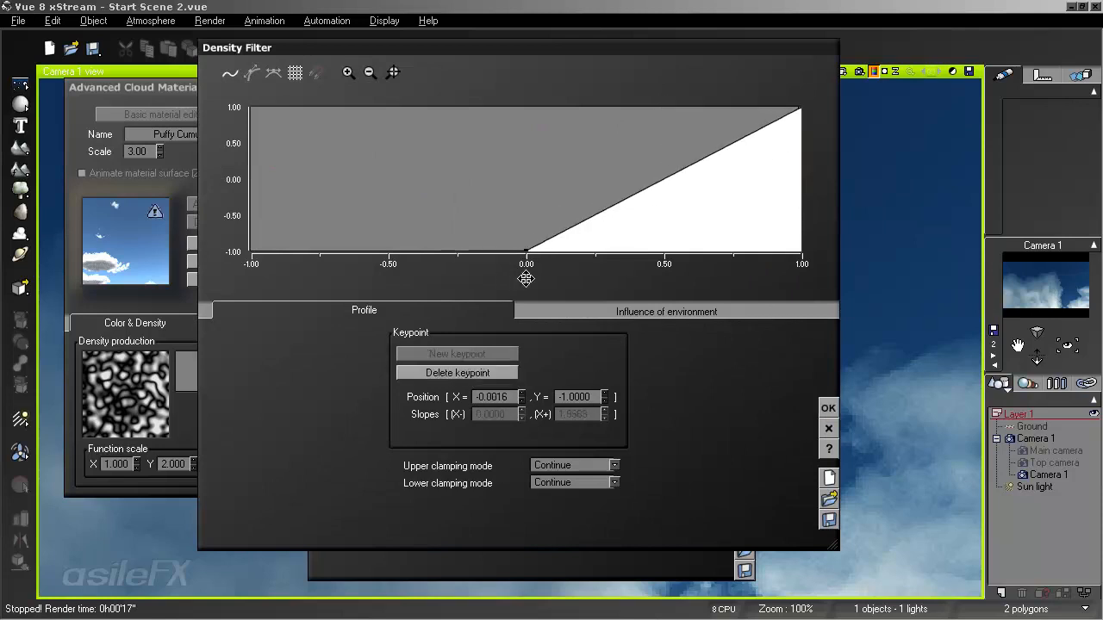
{"action": "left_click", "coordinate": [827, 408]}
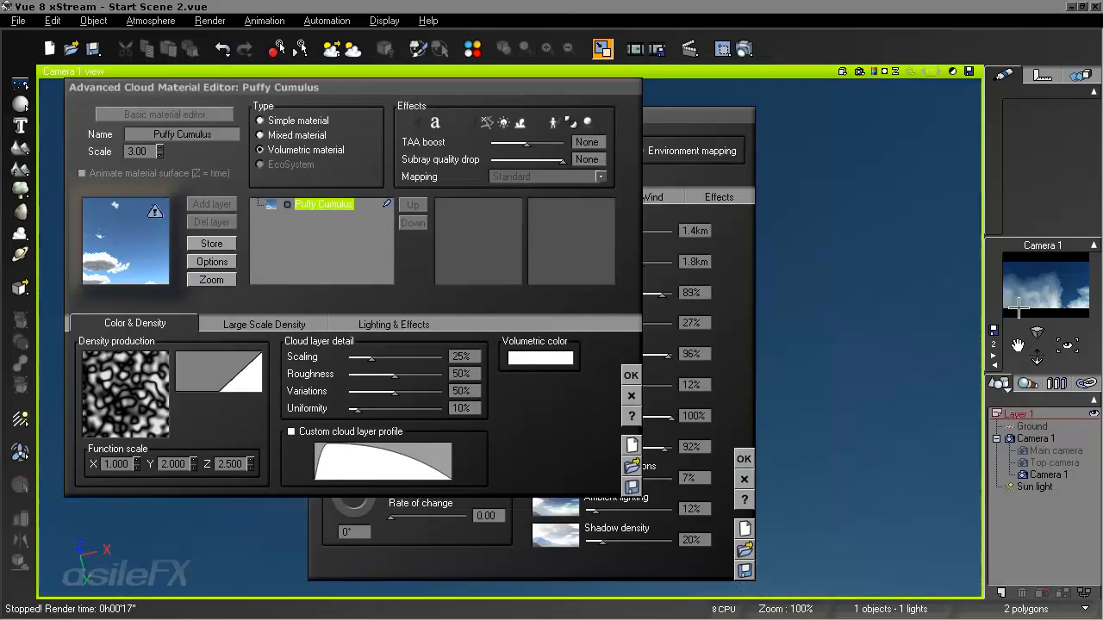
Step: Accept the cloud material, set the layer's cover to 100% and test-render the Camera 1 view facing the sun
{"action": "left_click", "coordinate": [631, 375]}
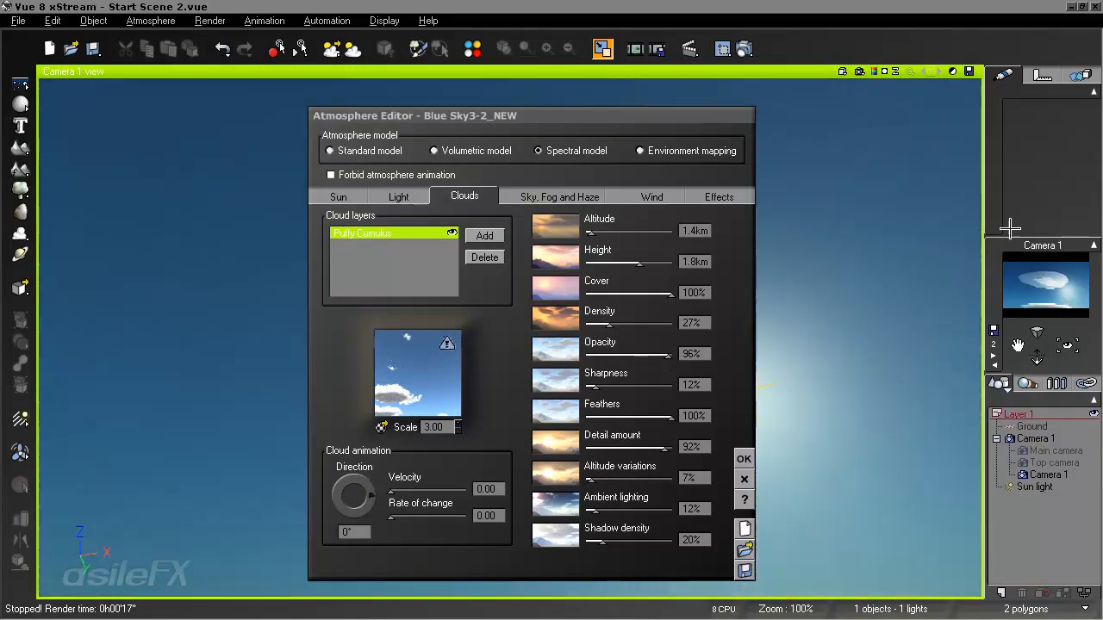
{"action": "left_click", "coordinate": [873, 72]}
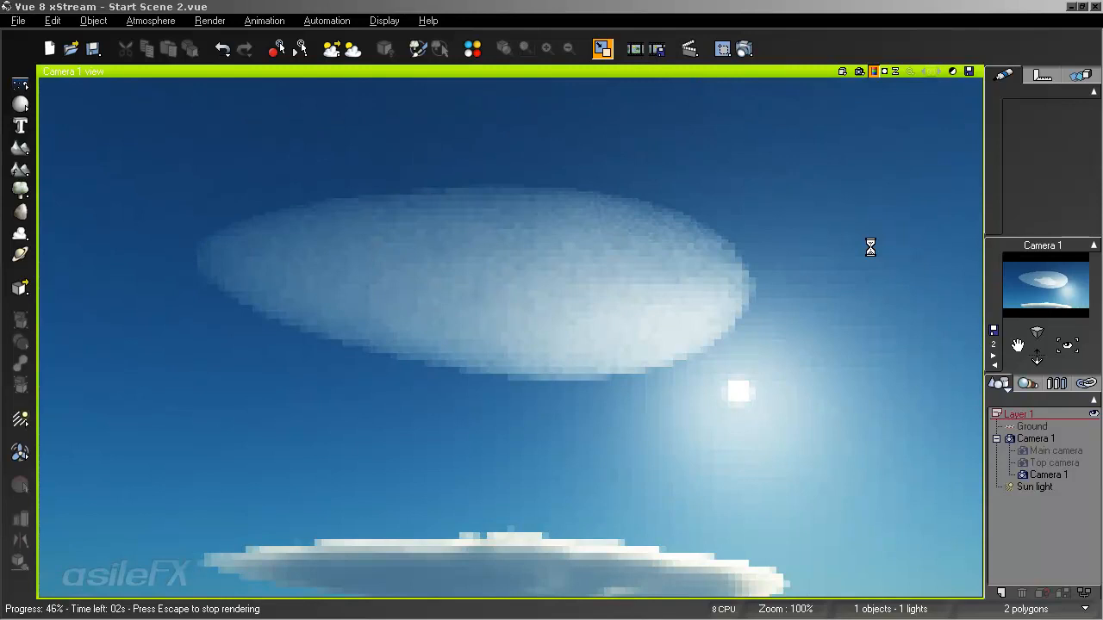
{"action": "key", "text": "Escape"}
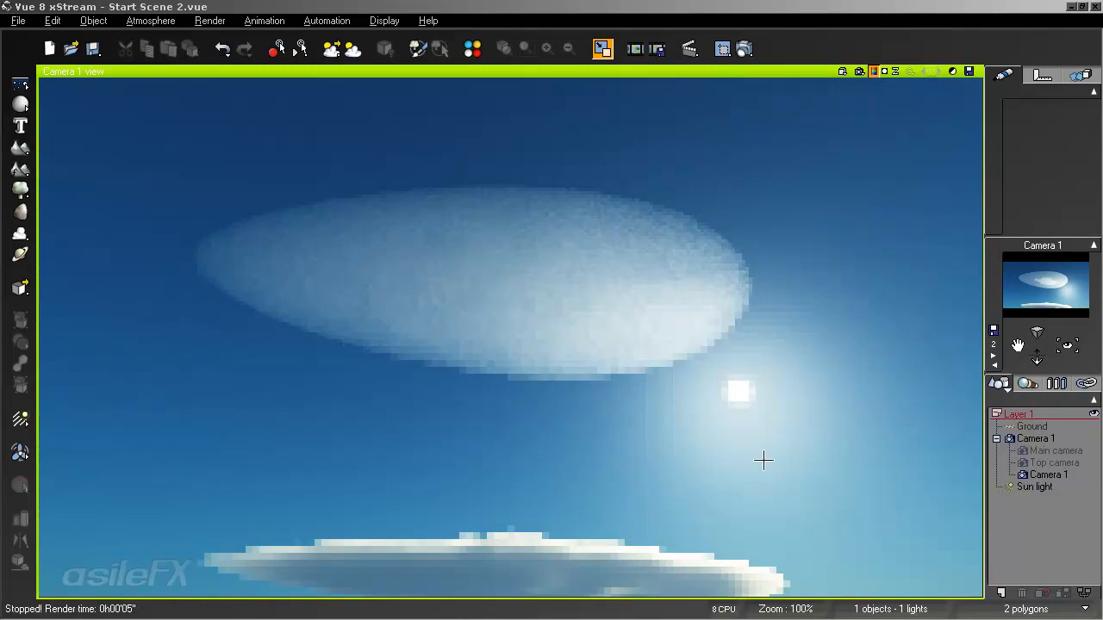
Step: Reset the cloud material's density filter, add a keypoint at about X 0, Y 1, and accept the material
{"action": "key", "text": "F4"}
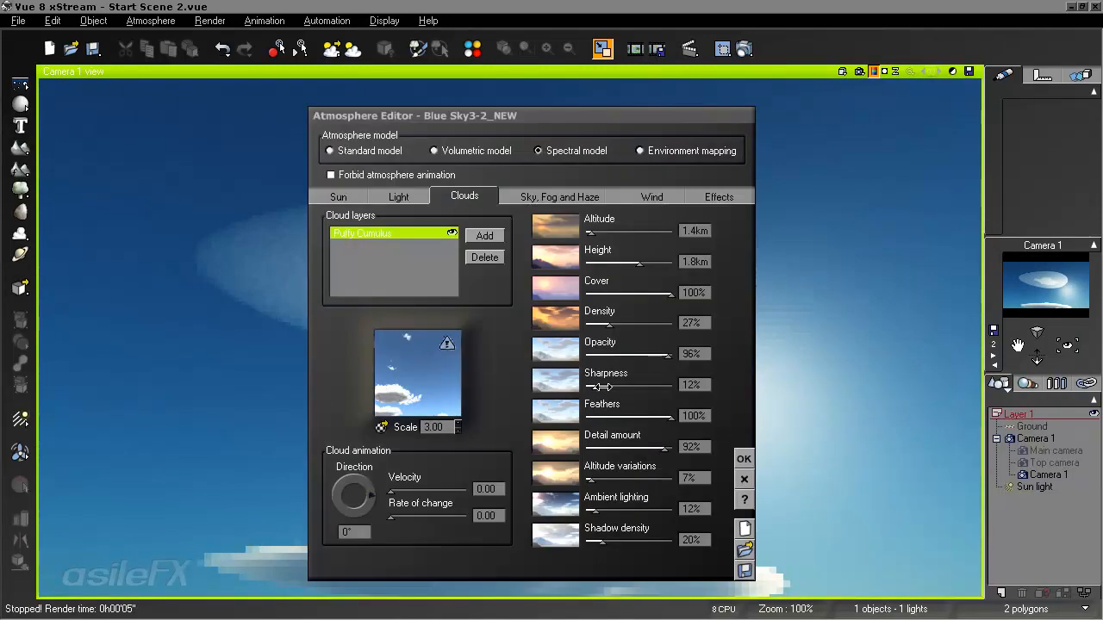
{"action": "double_click", "coordinate": [438, 379]}
{"action": "right_click", "coordinate": [235, 376]}
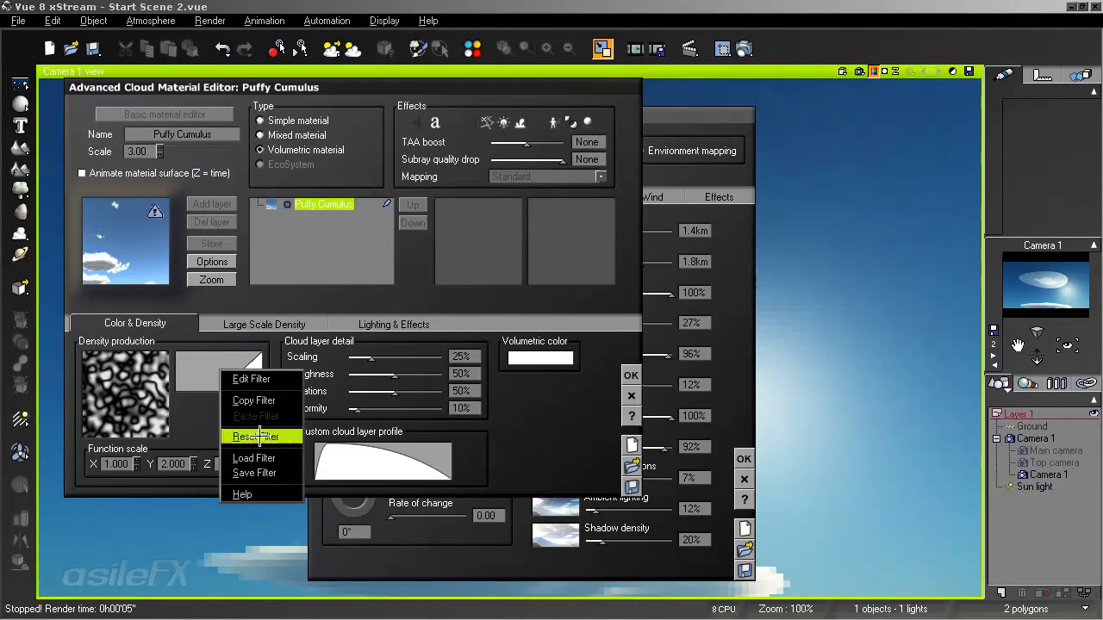
{"action": "left_click", "coordinate": [255, 437]}
{"action": "right_click", "coordinate": [250, 370]}
{"action": "left_click", "coordinate": [258, 379]}
{"action": "left_click_drag", "start_coordinate": [613, 156], "coordinate": [532, 86]}
{"action": "left_click", "coordinate": [828, 407]}
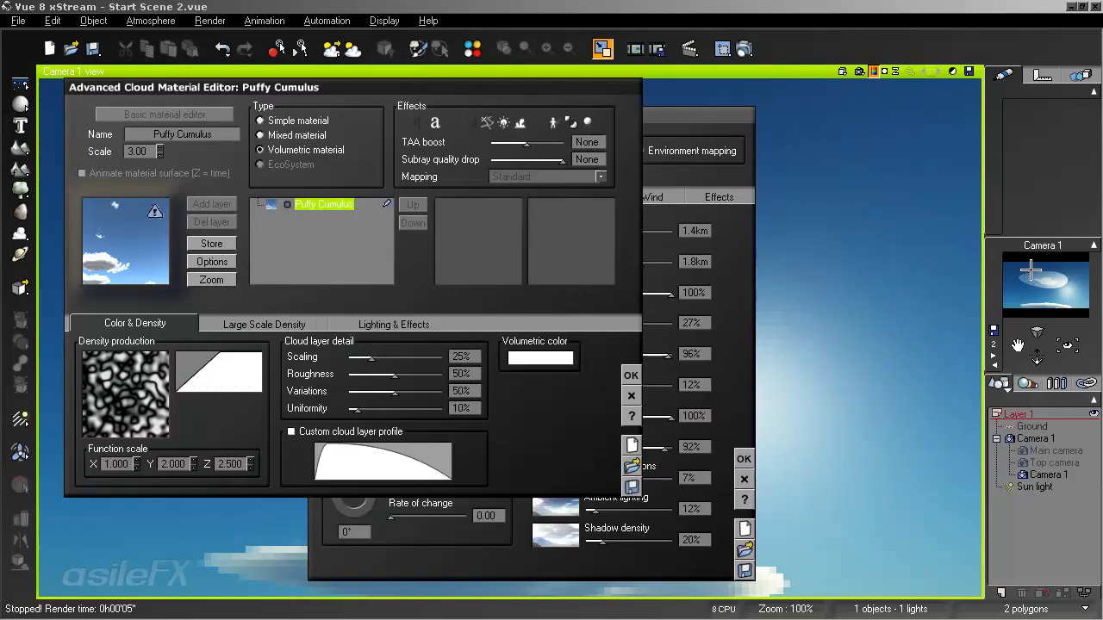
{"action": "left_click", "coordinate": [630, 375]}
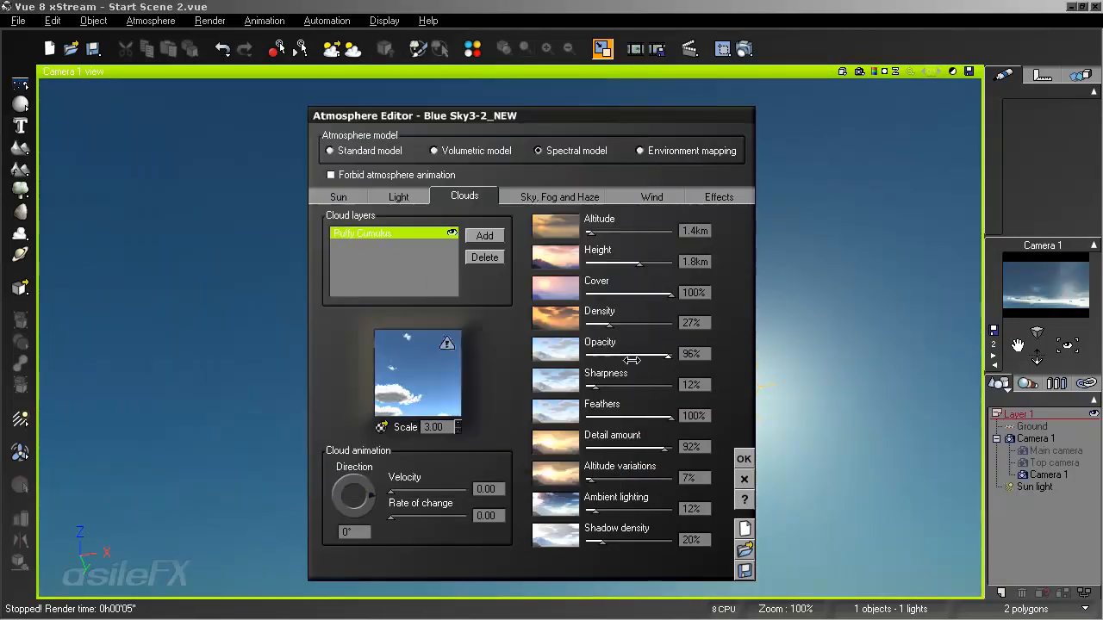
Step: Set the cloud layer's cover to 72%, test-render Camera 1 facing the horizon near the sun, and accept the atmosphere
{"action": "left_click_drag", "start_coordinate": [665, 293], "coordinate": [654, 292]}
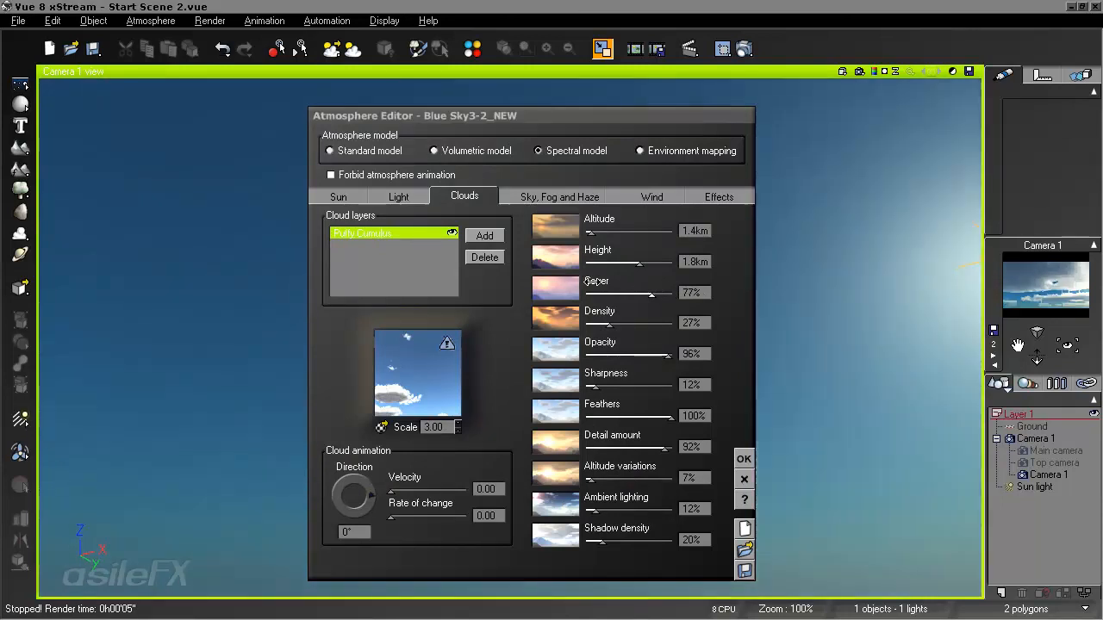
{"action": "left_click_drag", "start_coordinate": [663, 293], "coordinate": [658, 293]}
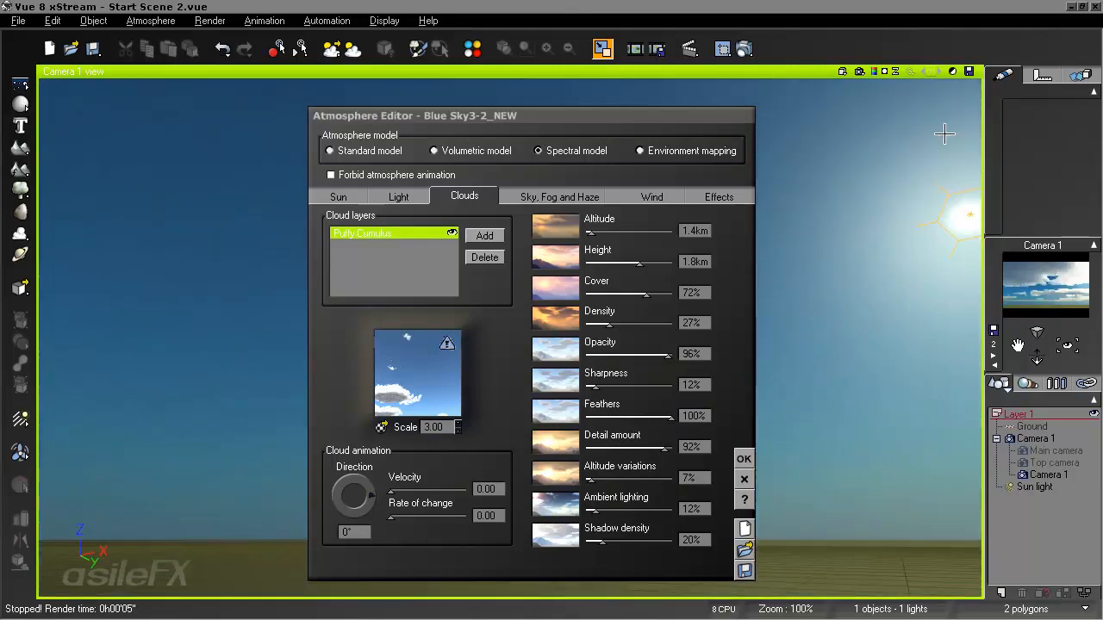
{"action": "left_click", "coordinate": [859, 71]}
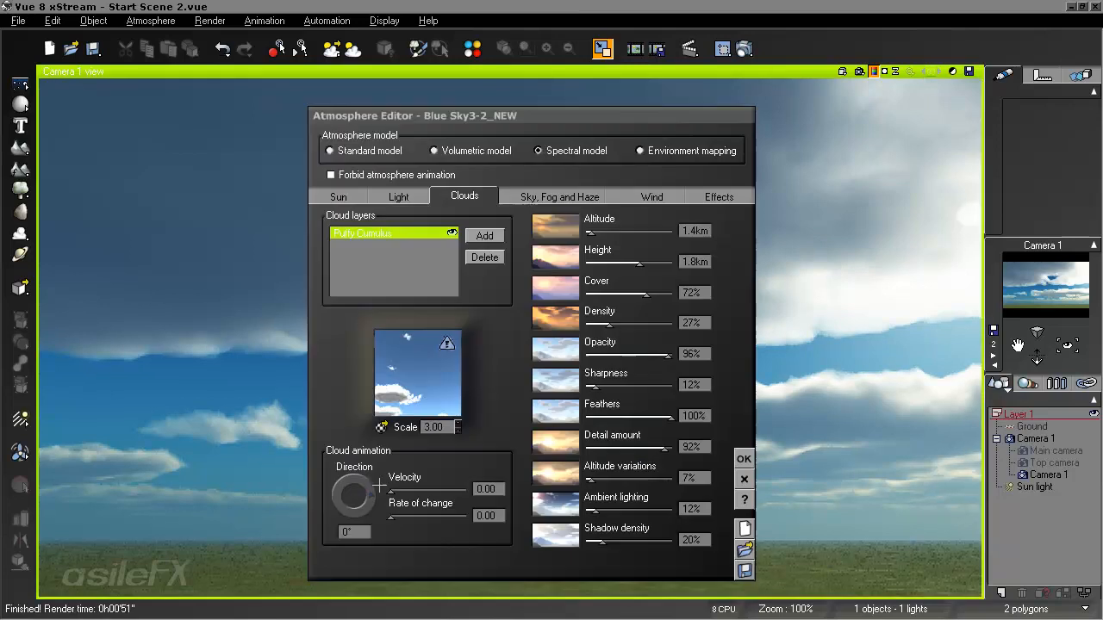
{"action": "left_click", "coordinate": [742, 458]}
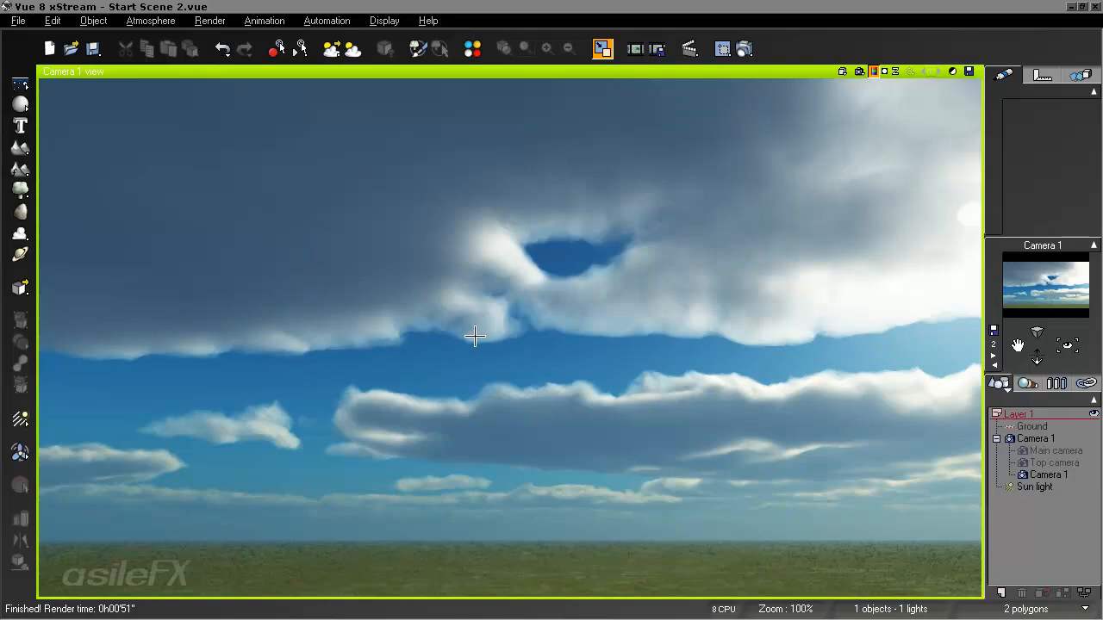
Step: Set the cloud layer's cover to 64% and height to 659 m, and test-render the Camera 1 view
{"action": "key", "text": "F4"}
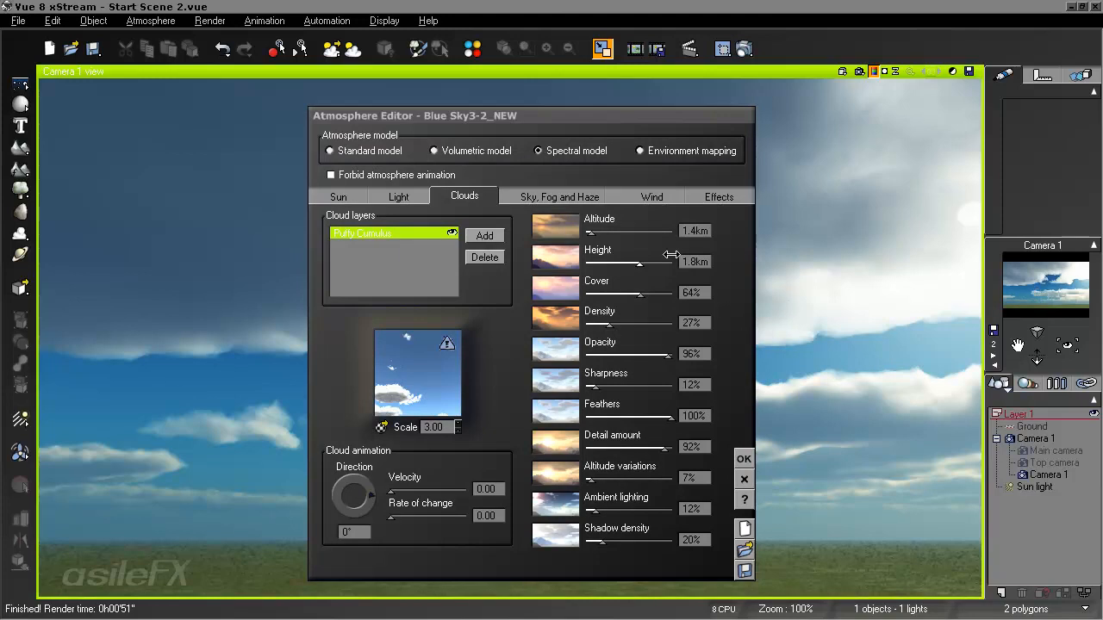
{"action": "left_click_drag", "start_coordinate": [670, 255], "coordinate": [646, 267]}
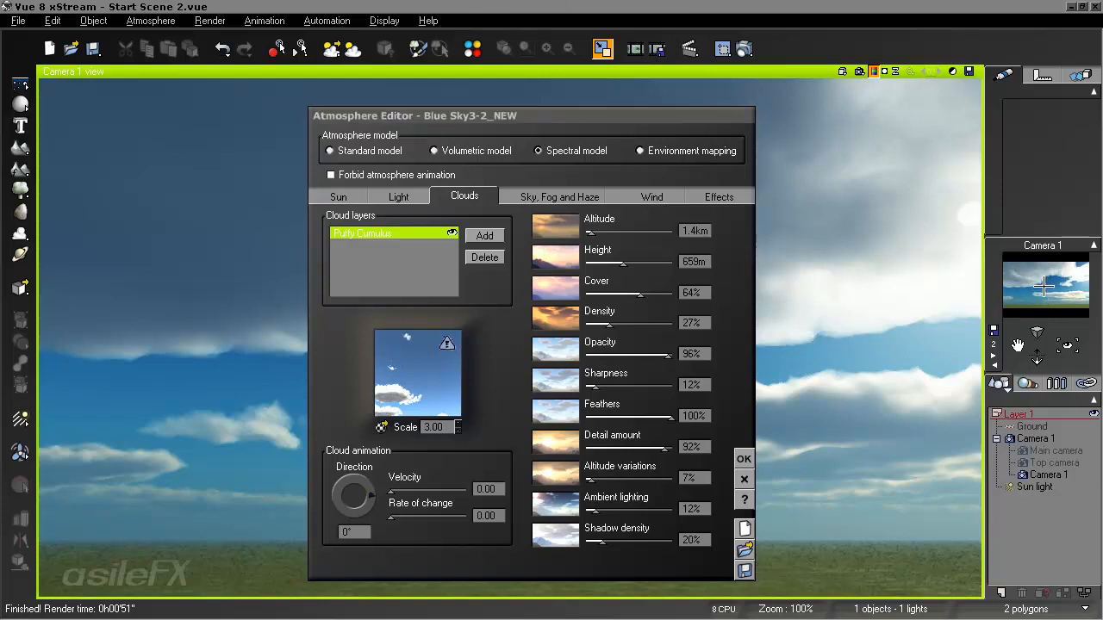
{"action": "left_click", "coordinate": [860, 71]}
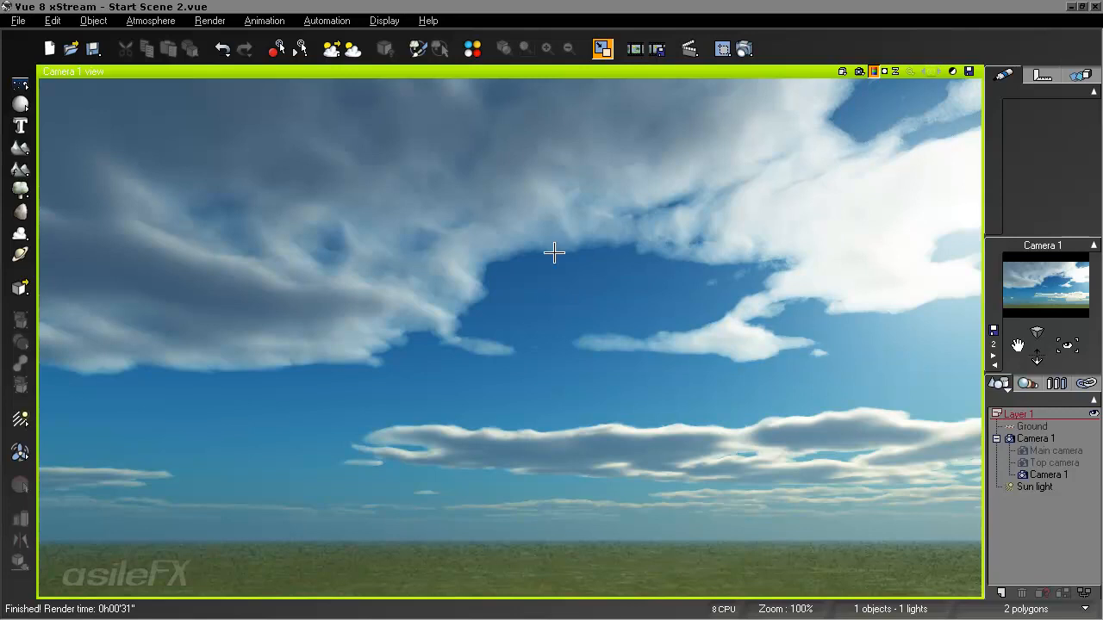
Step: Set the Z function scale of the Puffy Cumulus material's density production to 1 and accept the material
{"action": "left_click", "coordinate": [155, 19]}
{"action": "left_click", "coordinate": [147, 93]}
{"action": "double_click", "coordinate": [424, 413]}
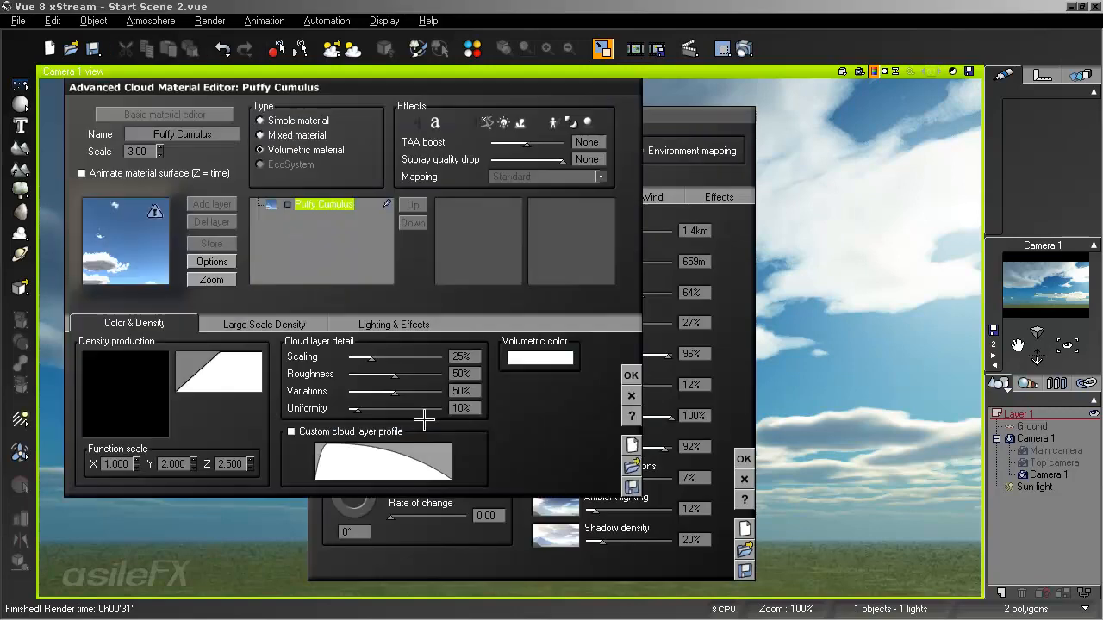
{"action": "left_click", "coordinate": [229, 461]}
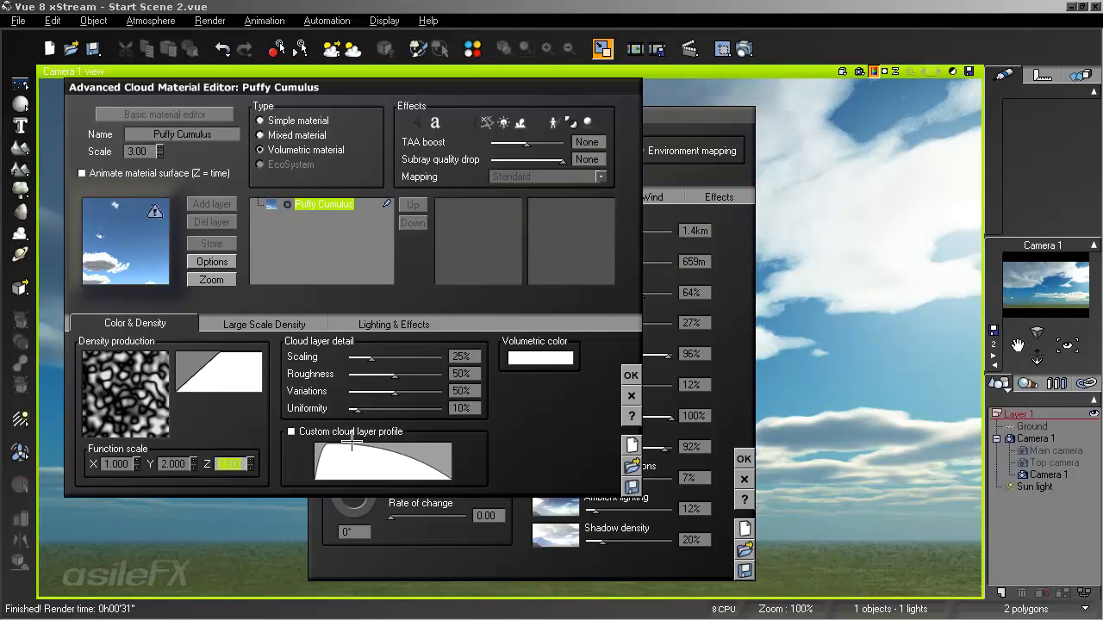
{"action": "type", "text": "1"}
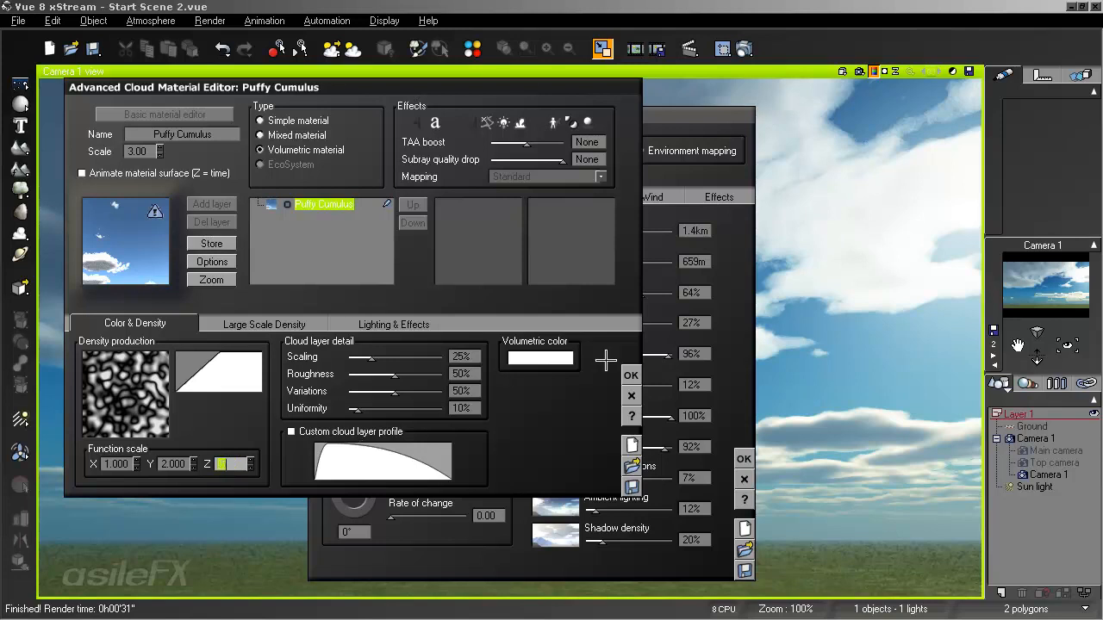
{"action": "left_click", "coordinate": [631, 376]}
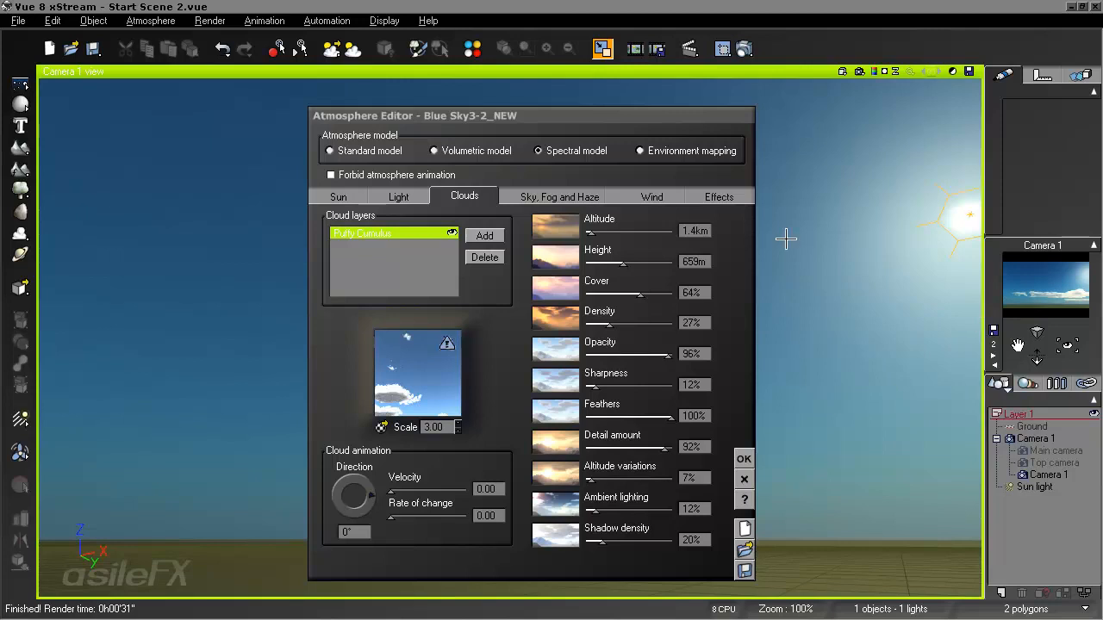
Step: Test-render the Camera 1 view with the changed function scale and accept the atmosphere
{"action": "left_click", "coordinate": [875, 72]}
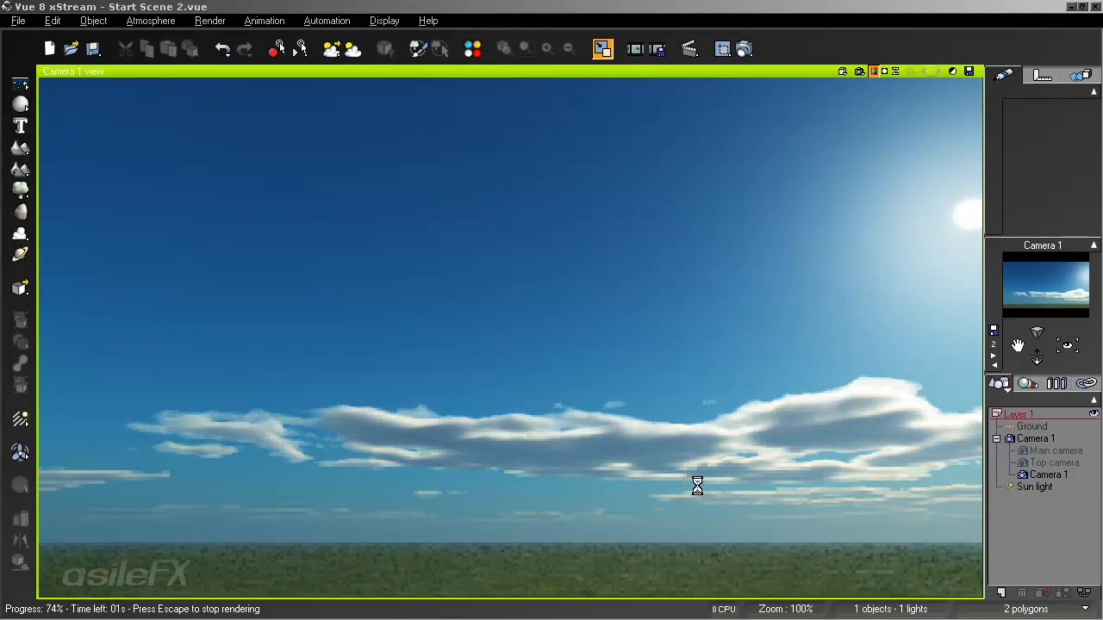
{"action": "key", "text": "F4"}
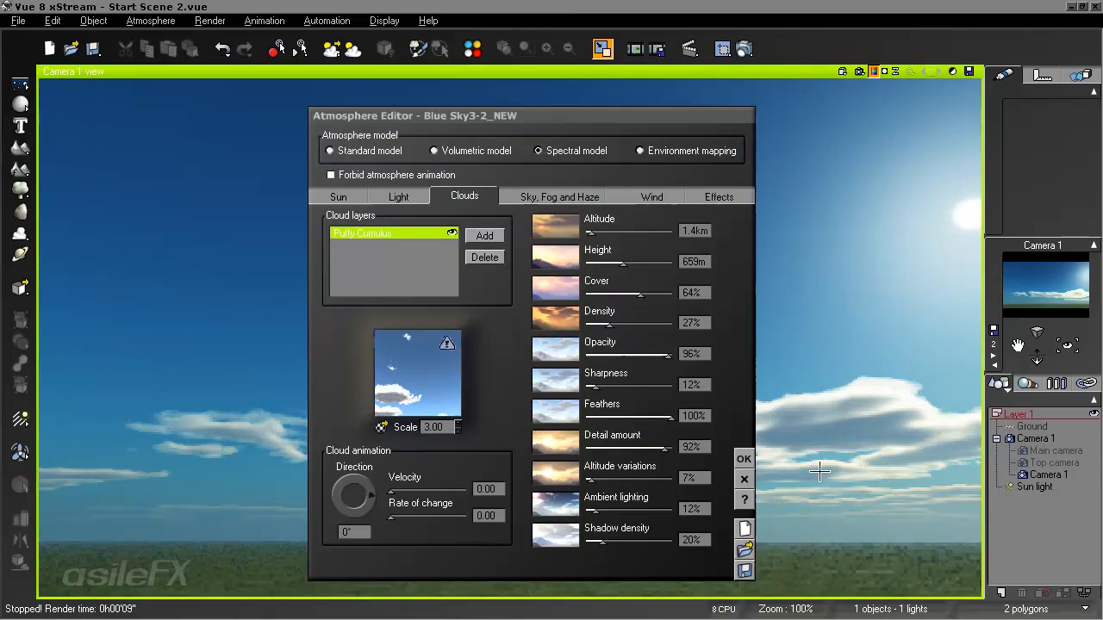
{"action": "left_click", "coordinate": [743, 458]}
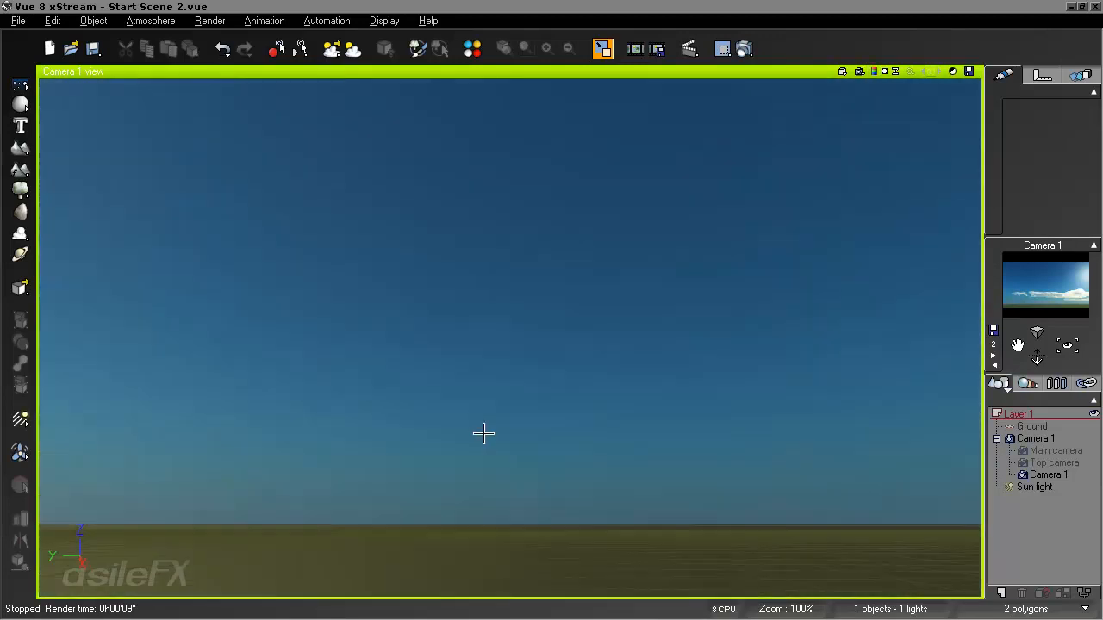
Step: Test-render Camera 1 looking down onto the cloud layer from above
{"action": "left_click", "coordinate": [1031, 282]}
{"action": "right_click_drag", "start_coordinate": [827, 352], "coordinate": [439, 395]}
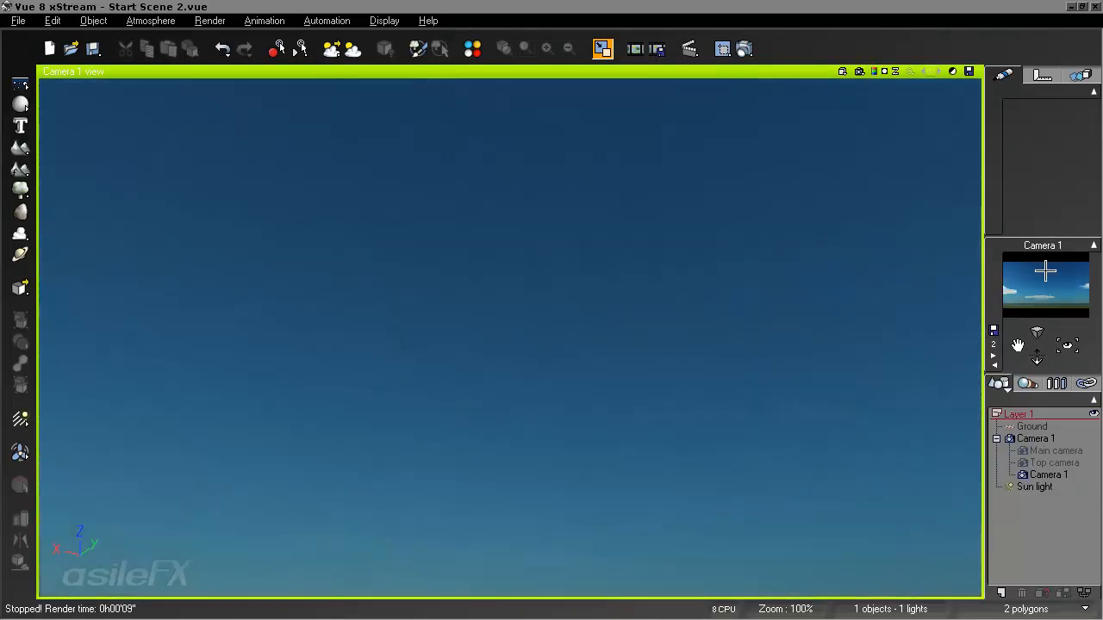
{"action": "left_click", "coordinate": [1053, 272]}
{"action": "right_click_drag", "start_coordinate": [881, 392], "coordinate": [615, 371]}
{"action": "left_click", "coordinate": [1070, 286]}
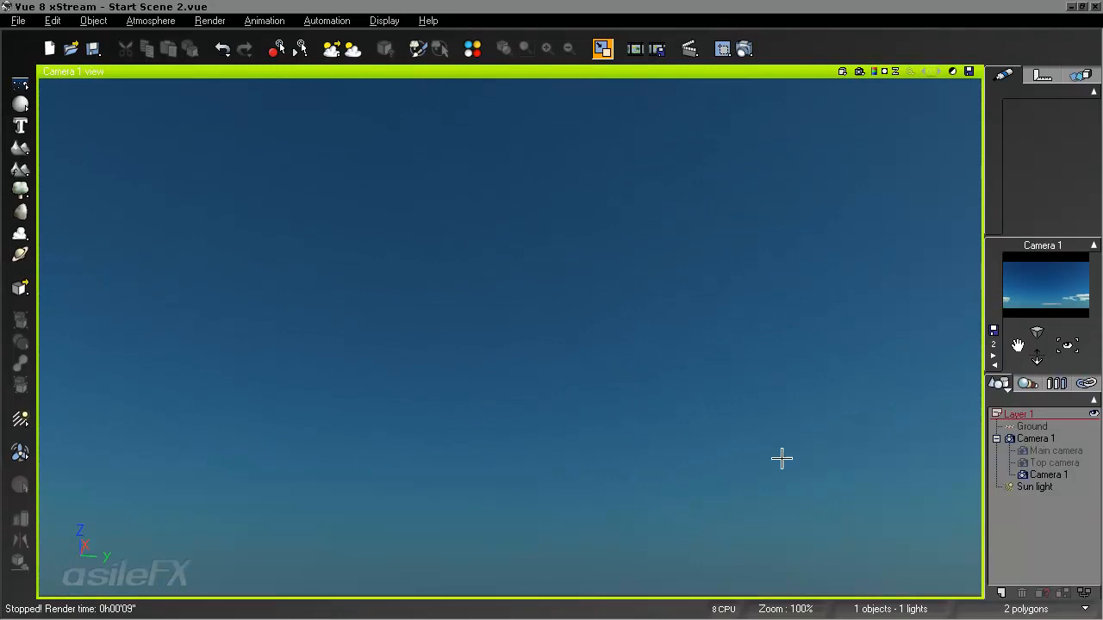
{"action": "right_click_drag", "start_coordinate": [781, 458], "coordinate": [397, 409]}
{"action": "left_click", "coordinate": [1024, 291]}
{"action": "right_click_drag", "start_coordinate": [769, 417], "coordinate": [666, 425]}
{"action": "left_click", "coordinate": [1058, 298]}
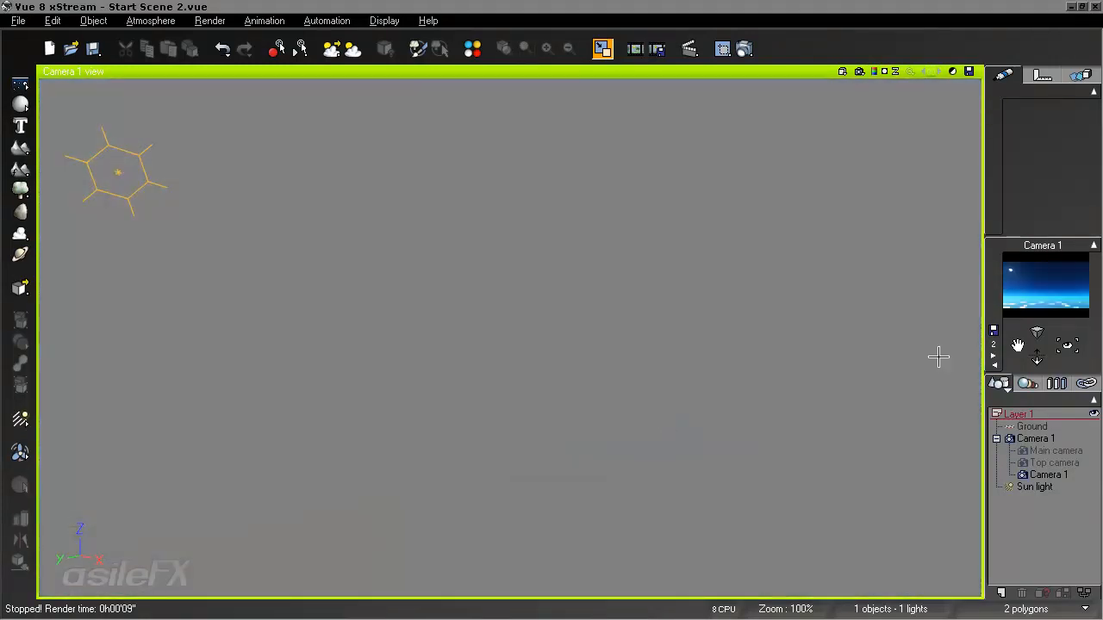
{"action": "right_click_drag", "start_coordinate": [762, 370], "coordinate": [746, 260]}
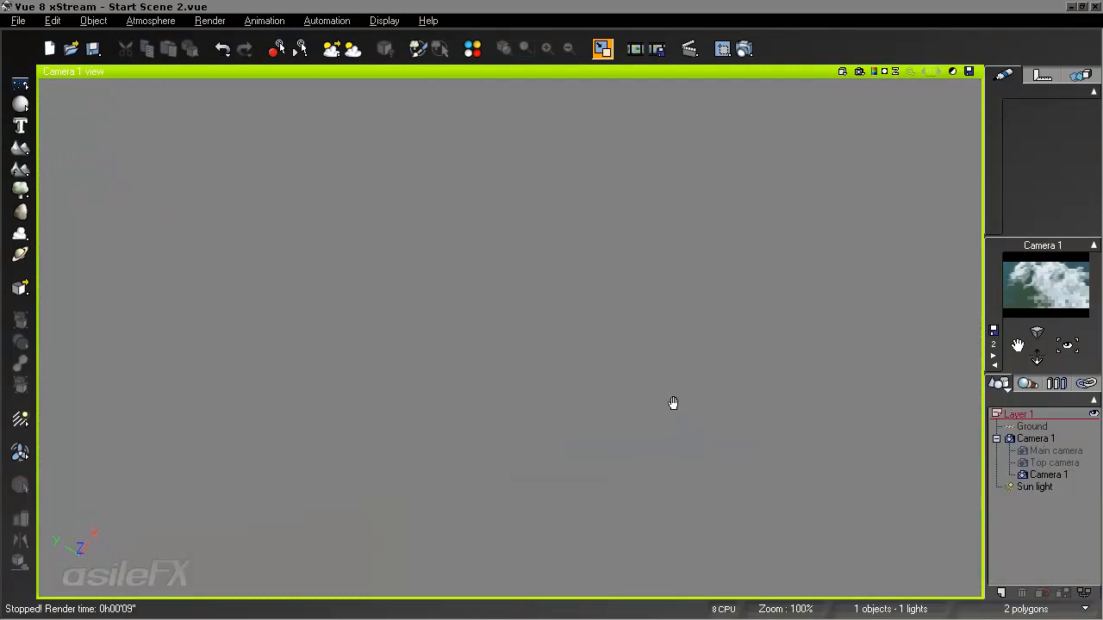
{"action": "right_click_drag", "start_coordinate": [852, 347], "coordinate": [831, 388]}
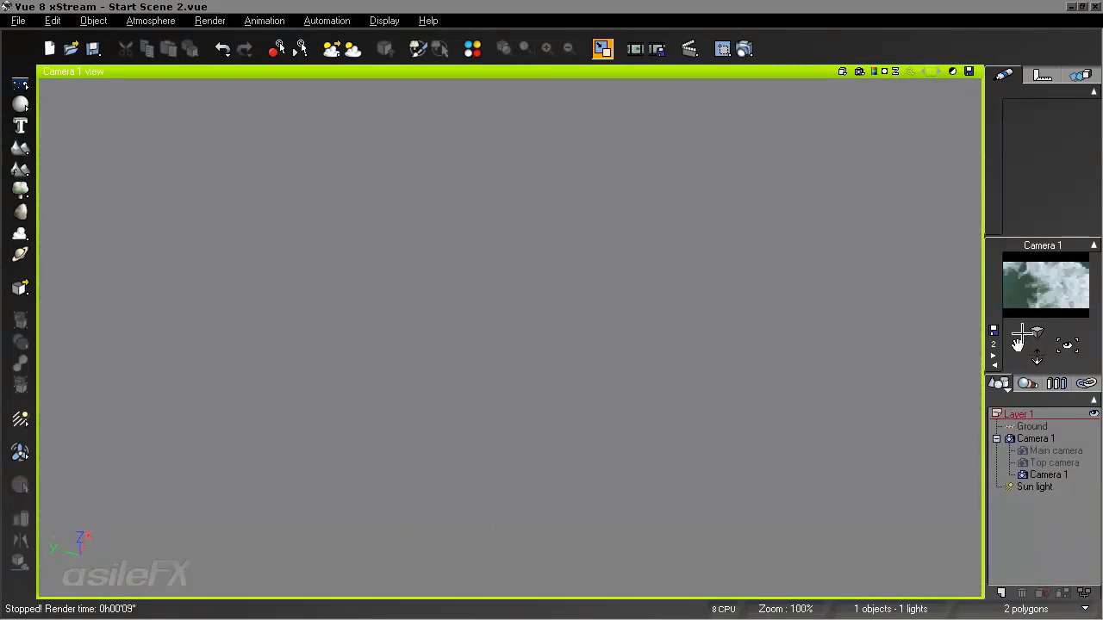
{"action": "left_click", "coordinate": [872, 71]}
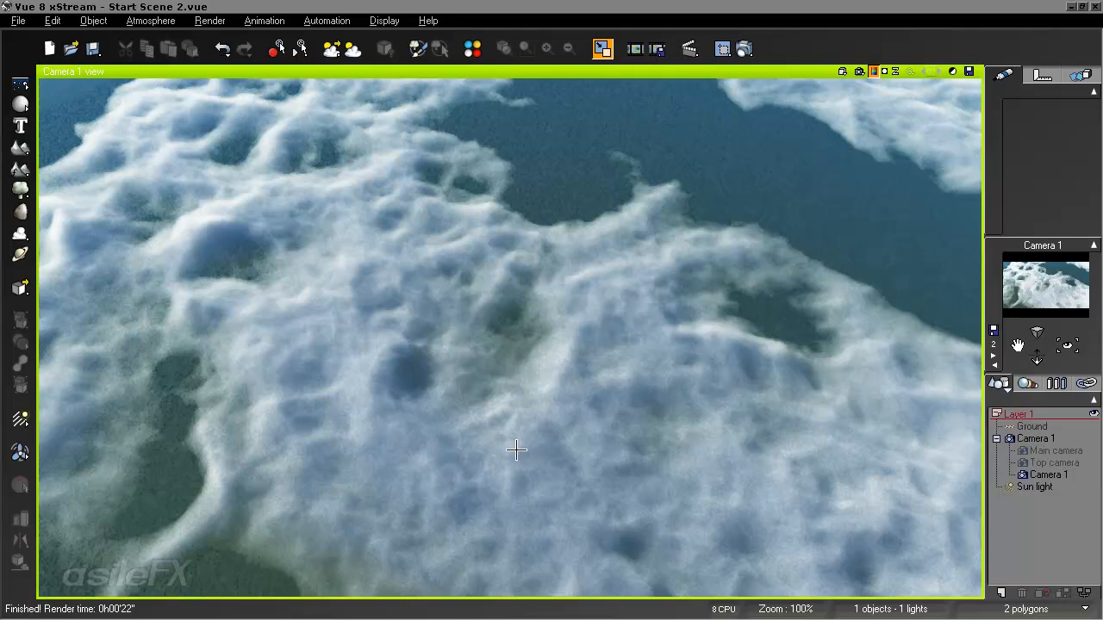
Step: Test-render Camera 1 from below the clouds, facing the horizon
{"action": "right_click_drag", "start_coordinate": [510, 427], "coordinate": [528, 385]}
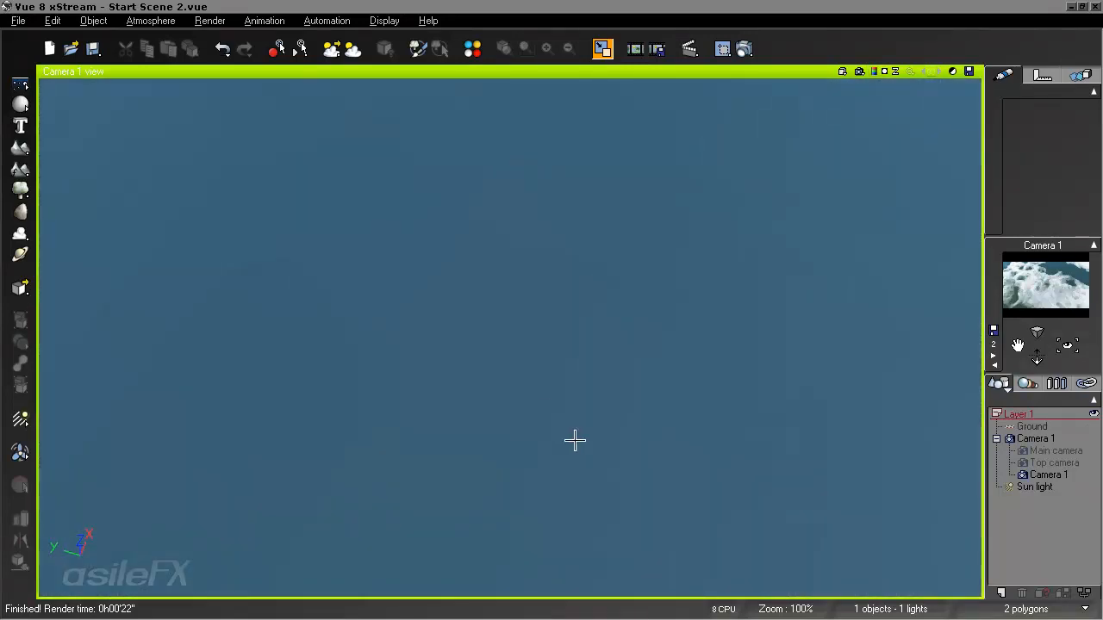
{"action": "scroll", "coordinate": [574, 440], "scroll_direction": "up", "scroll_amount": 3}
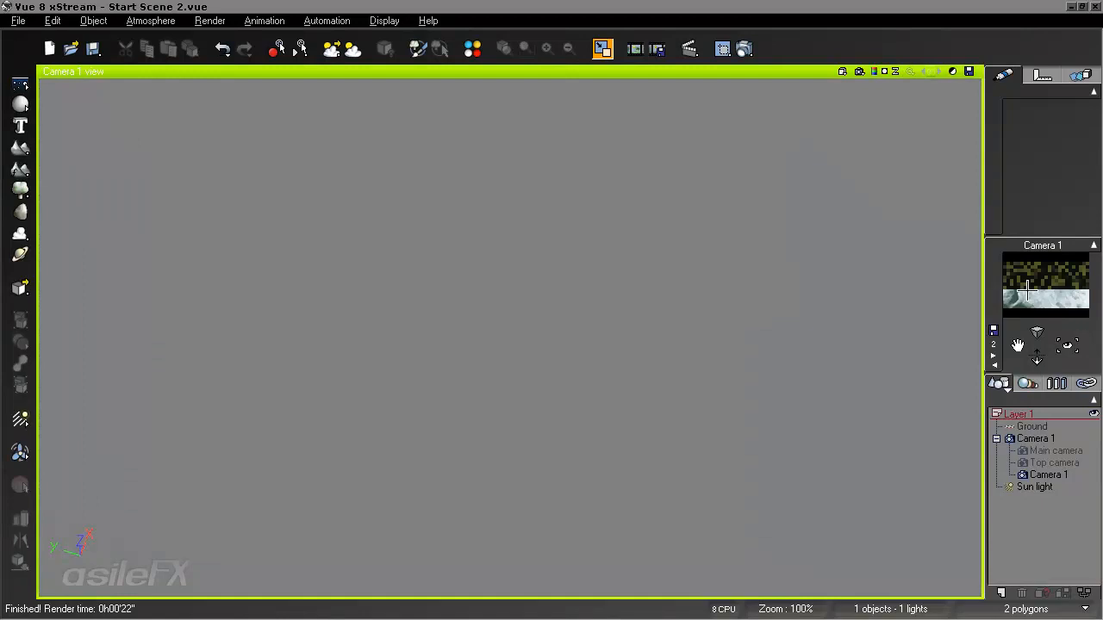
{"action": "right_click_drag", "start_coordinate": [676, 293], "coordinate": [594, 594]}
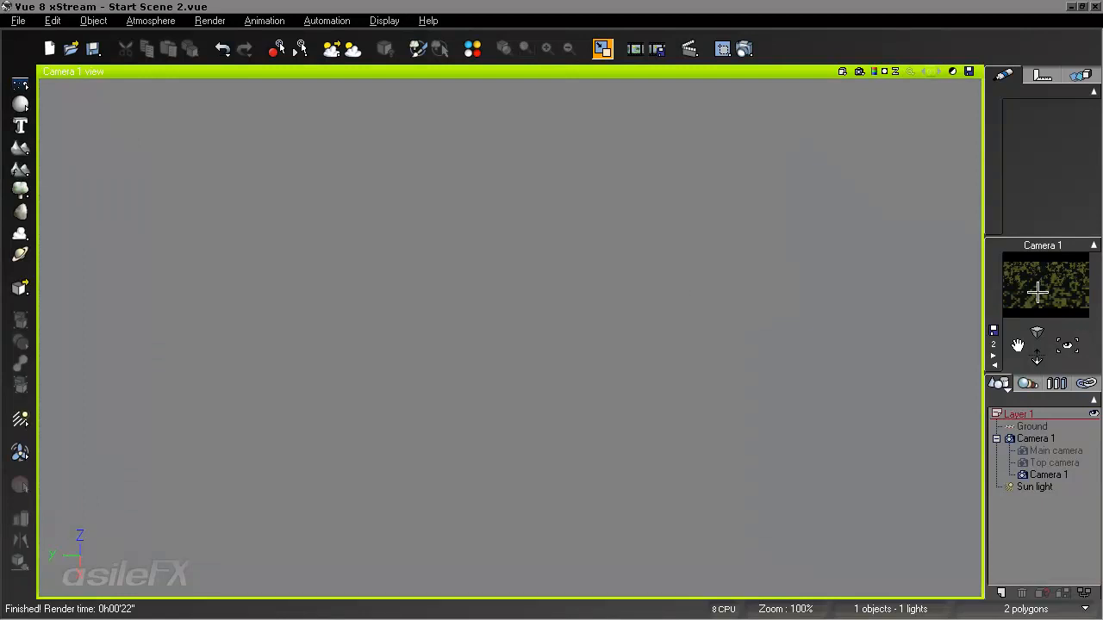
{"action": "right_click_drag", "start_coordinate": [818, 311], "coordinate": [672, 229]}
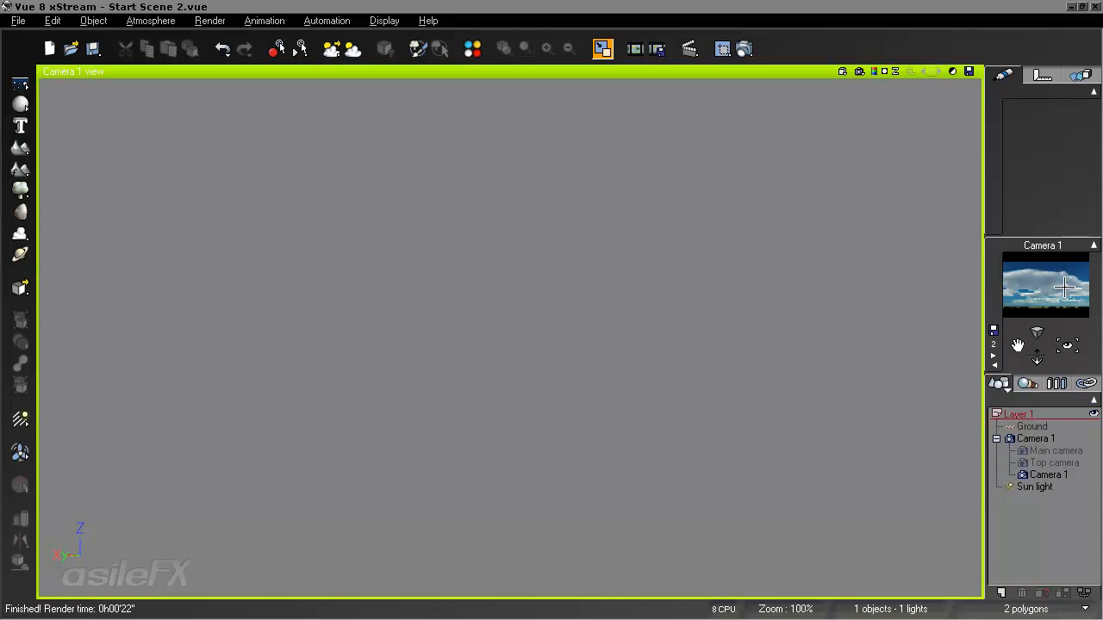
{"action": "right_click_drag", "start_coordinate": [797, 309], "coordinate": [776, 440]}
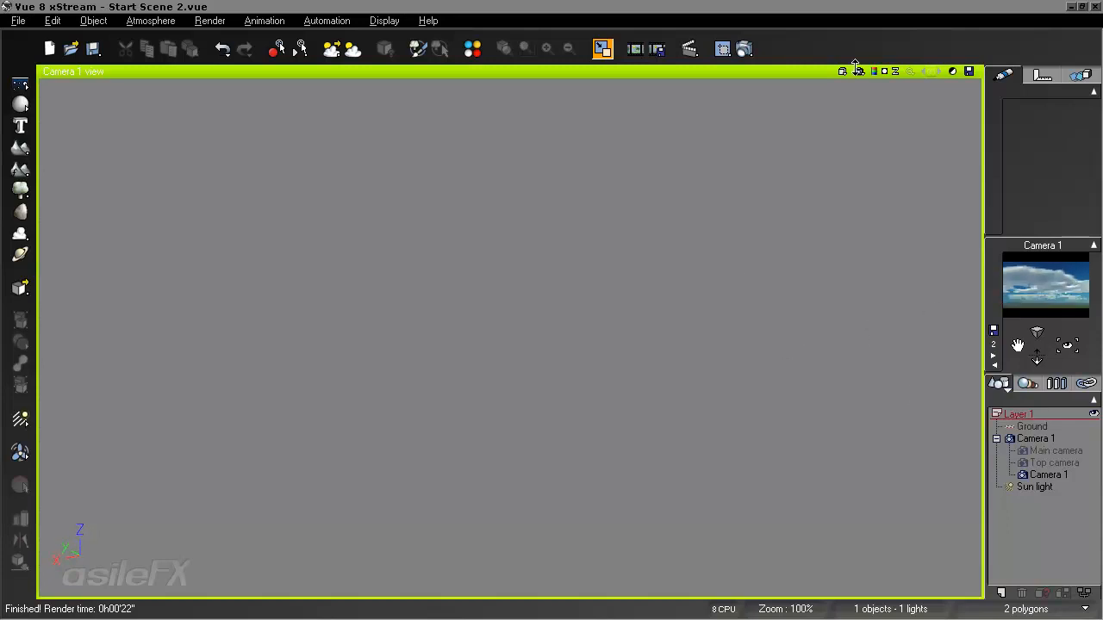
{"action": "left_click", "coordinate": [874, 71]}
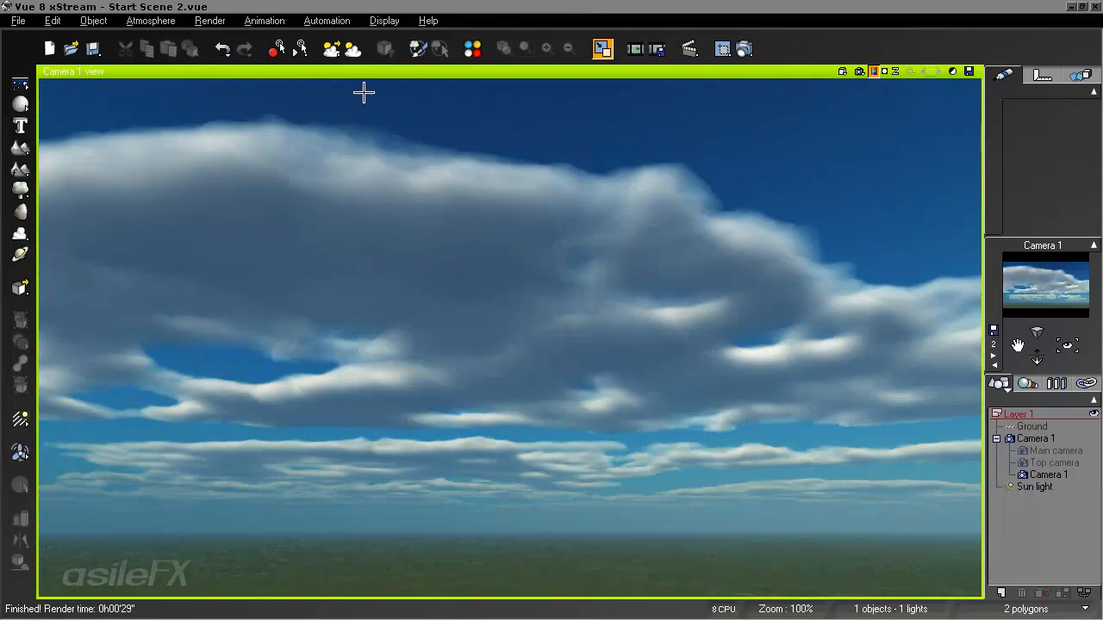
Step: Set the Puffy Cumulus cloud layer's scale to 0.20, accept the atmosphere, and test-render Camera 1 aimed at the sky
{"action": "left_click", "coordinate": [151, 21]}
{"action": "left_click", "coordinate": [157, 96]}
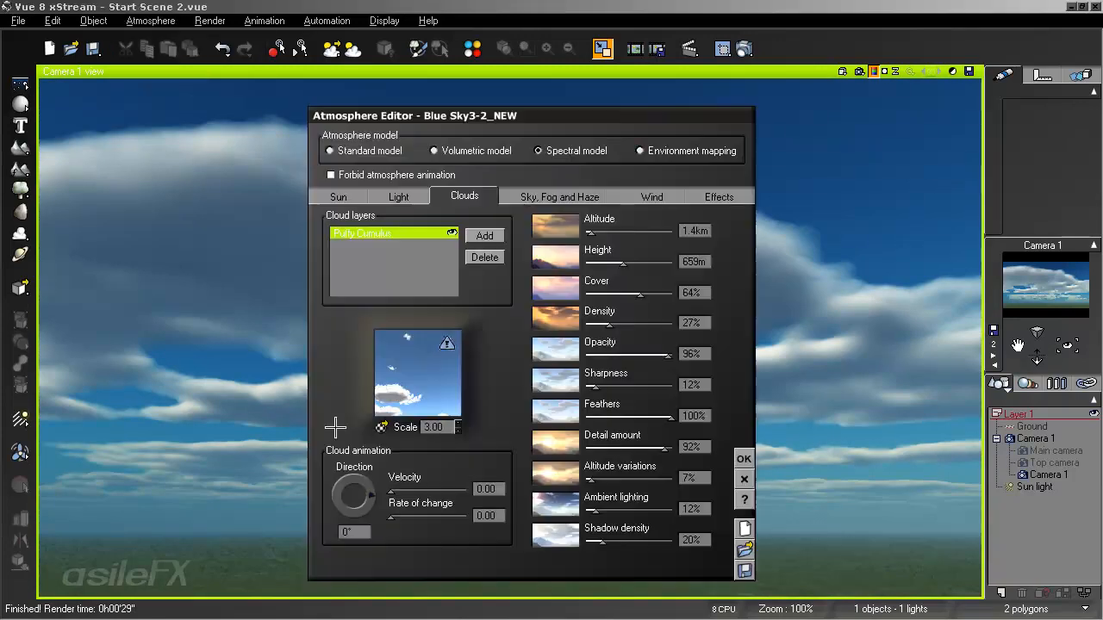
{"action": "double_click", "coordinate": [437, 427]}
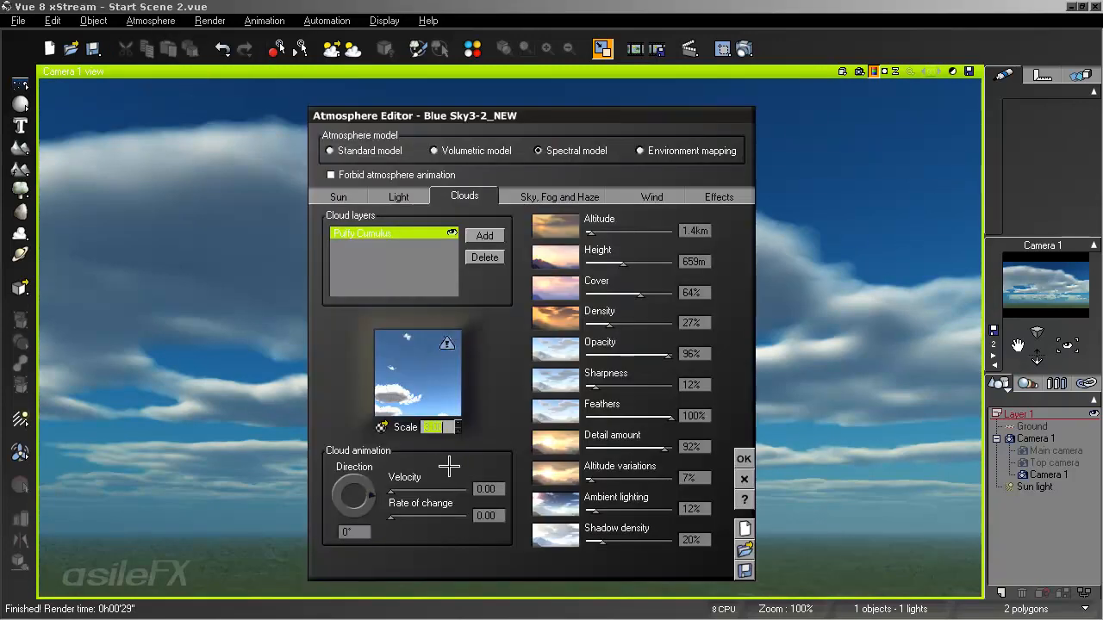
{"action": "type", "text": "2"}
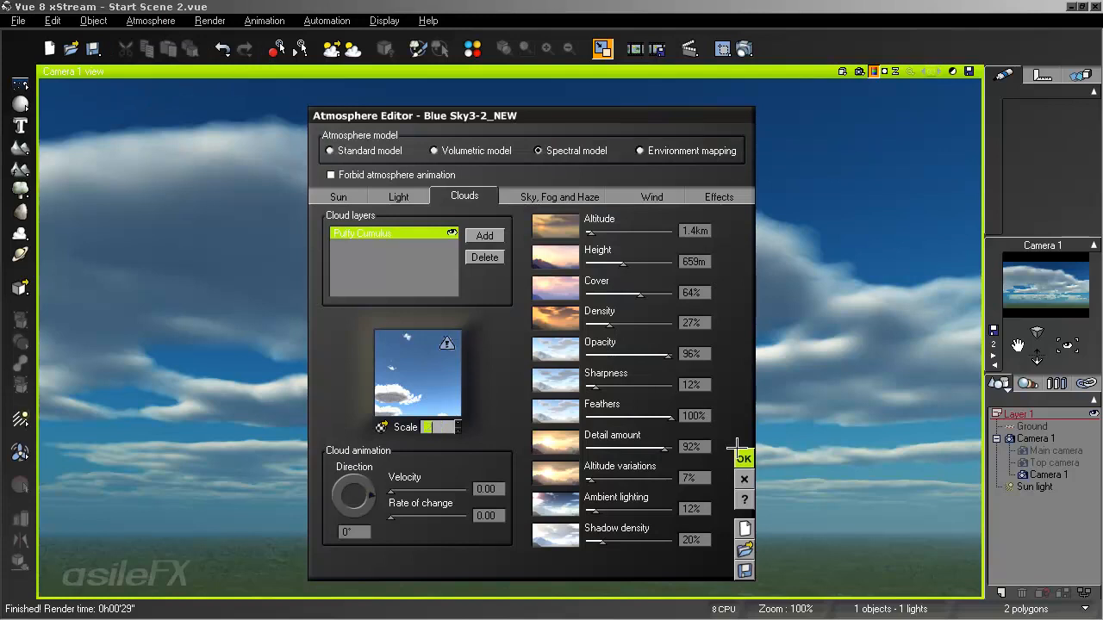
{"action": "left_click", "coordinate": [743, 459]}
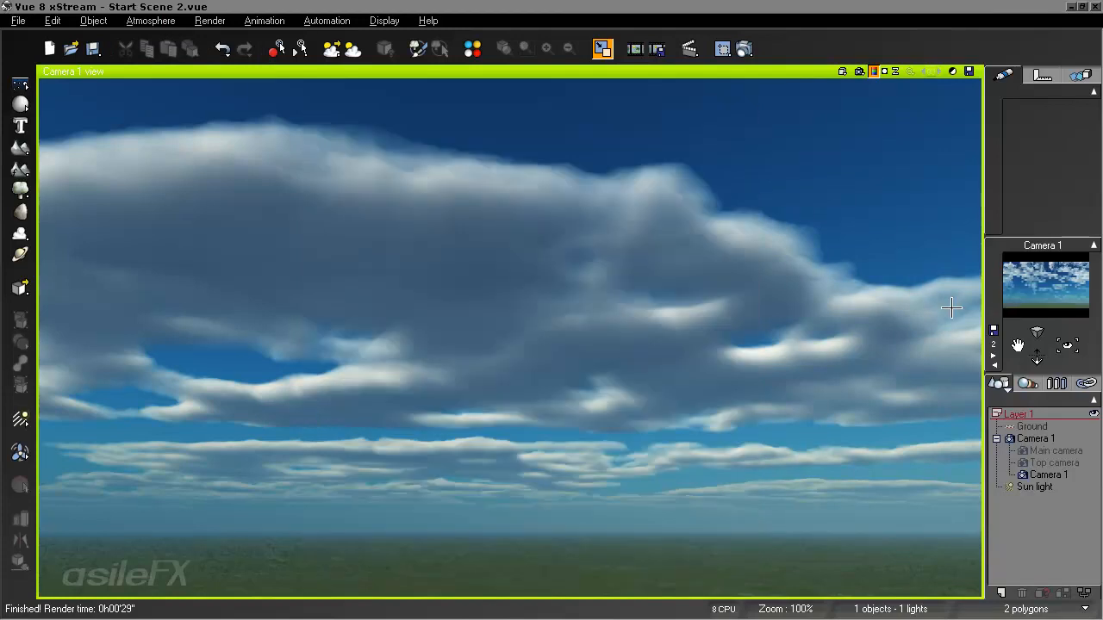
{"action": "right_click_drag", "start_coordinate": [898, 232], "coordinate": [878, 312]}
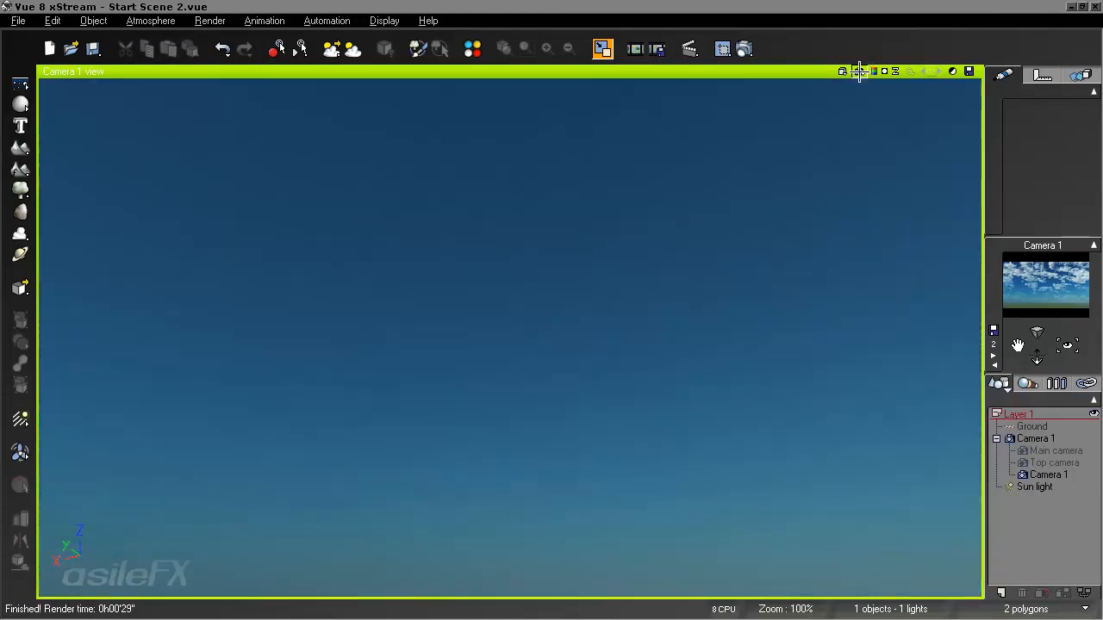
{"action": "left_click", "coordinate": [860, 71]}
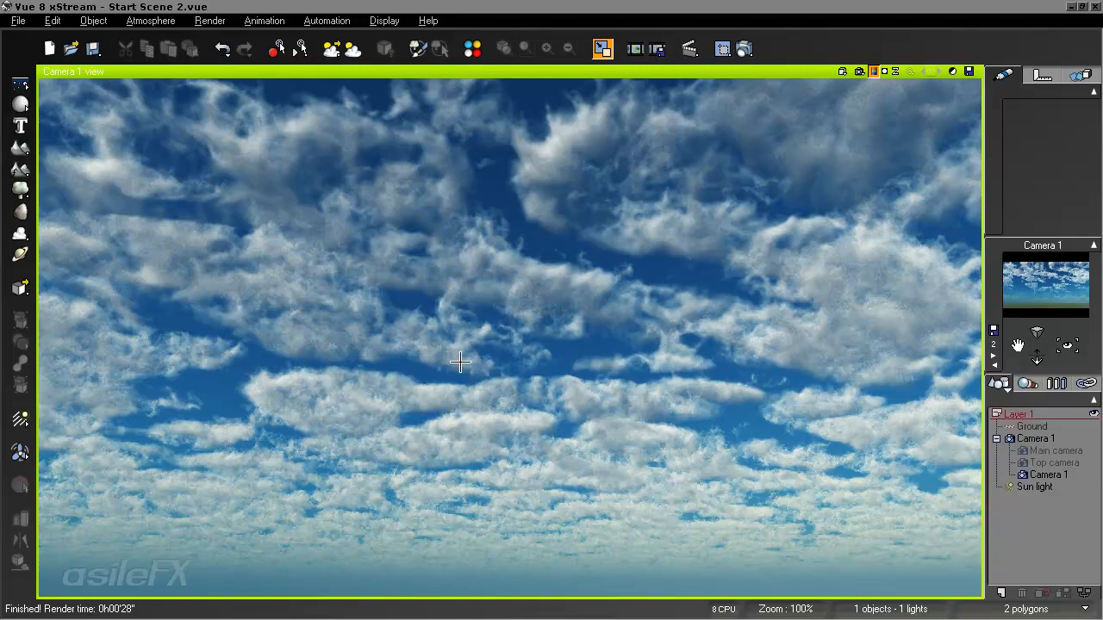
Step: Adjust the Z function scale of the Puffy Cumulus density production, set the layer height to 405 m, and test-render Camera 1
{"action": "left_click", "coordinate": [151, 21]}
{"action": "left_click", "coordinate": [164, 95]}
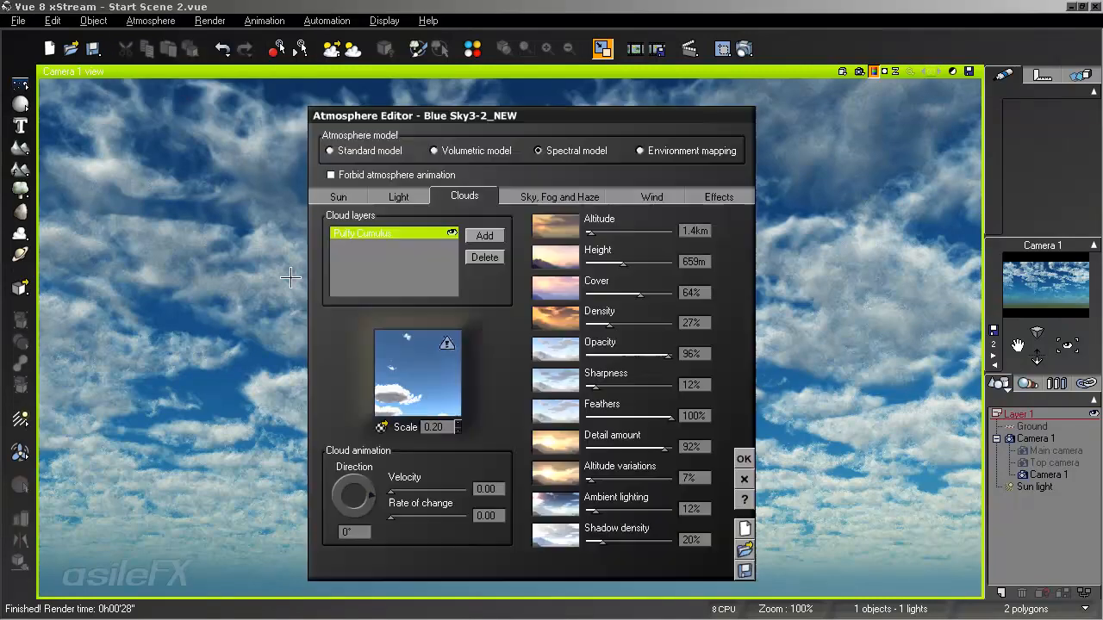
{"action": "right_click", "coordinate": [406, 371]}
{"action": "left_click", "coordinate": [422, 377]}
{"action": "left_click", "coordinate": [231, 464]}
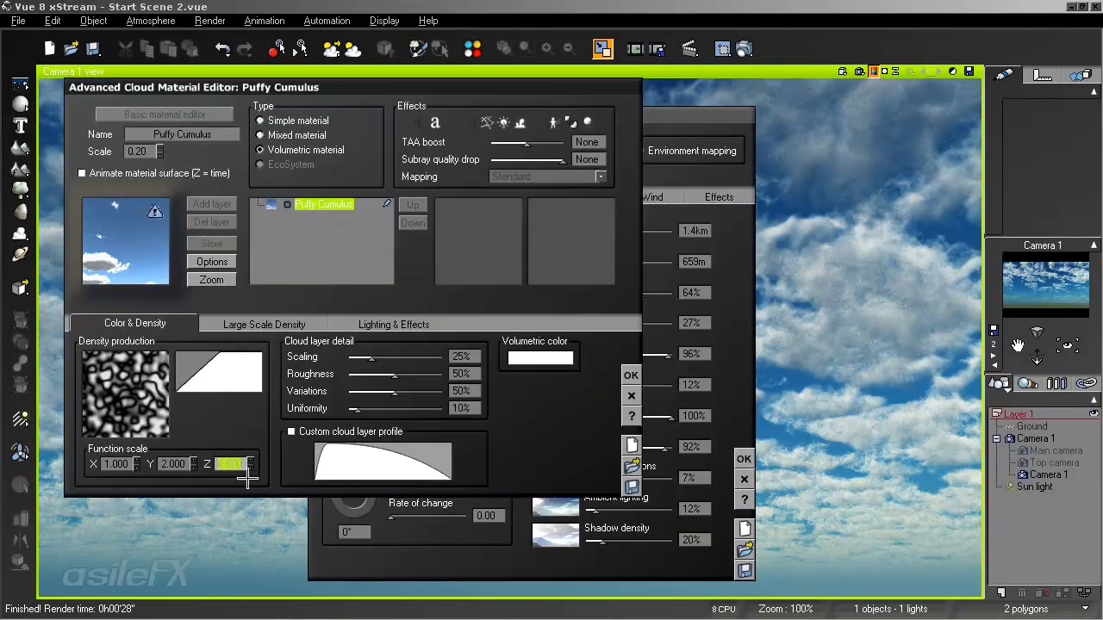
{"action": "left_click", "coordinate": [631, 376]}
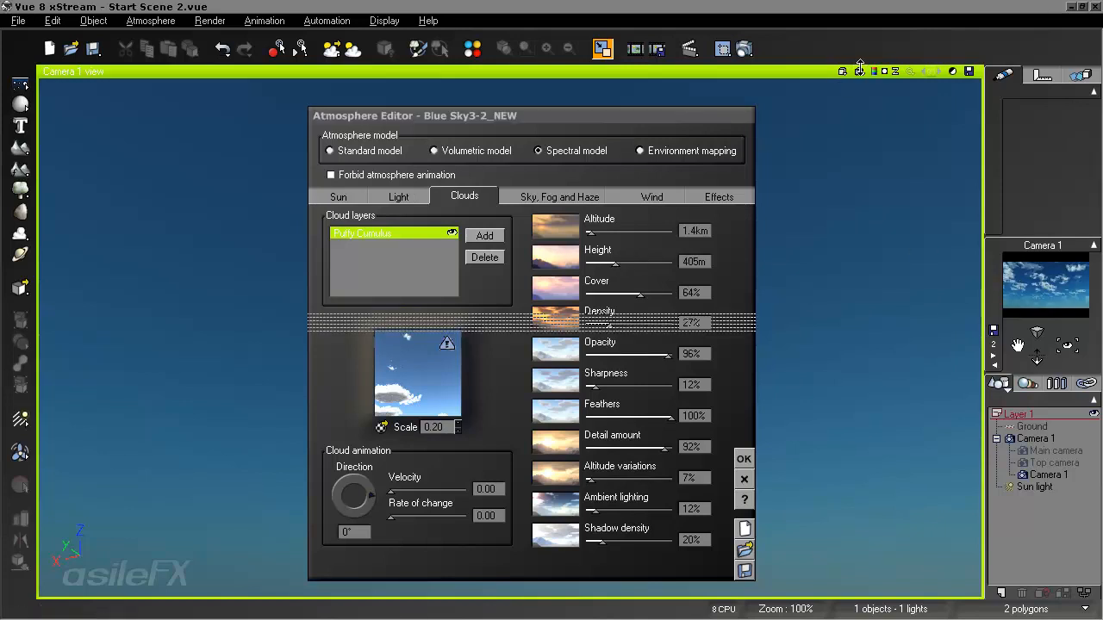
{"action": "left_click", "coordinate": [873, 72]}
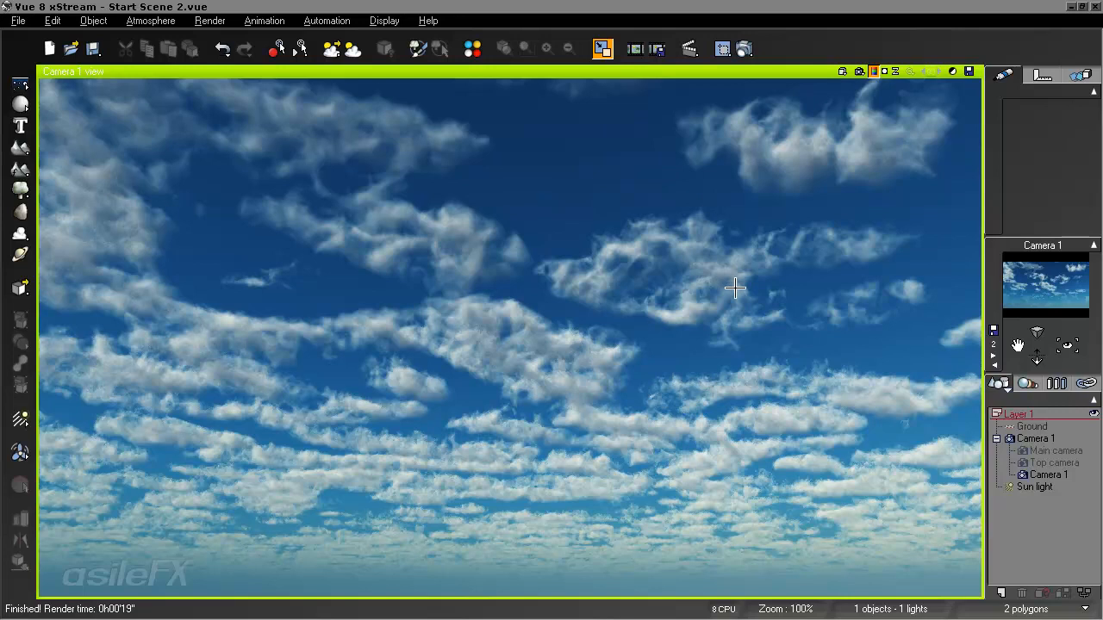
Step: Set the cloud layer's feathers to 99%, accept the atmosphere, and test-render the Camera 1 view briefly
{"action": "left_click", "coordinate": [151, 21]}
{"action": "left_click", "coordinate": [164, 93]}
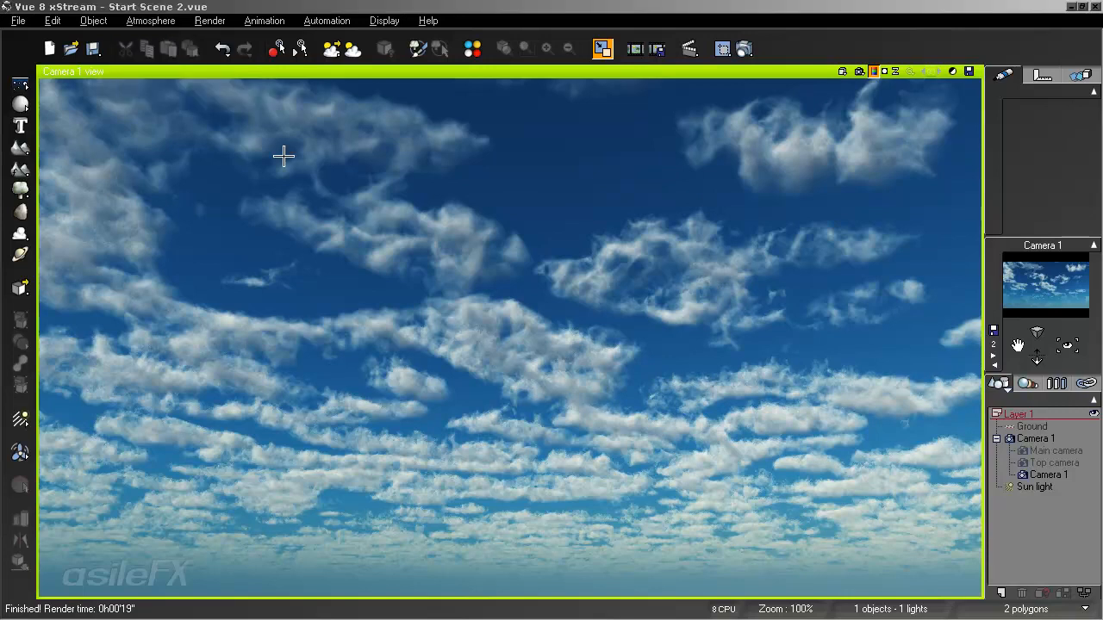
{"action": "left_click_drag", "start_coordinate": [666, 416], "coordinate": [656, 417]}
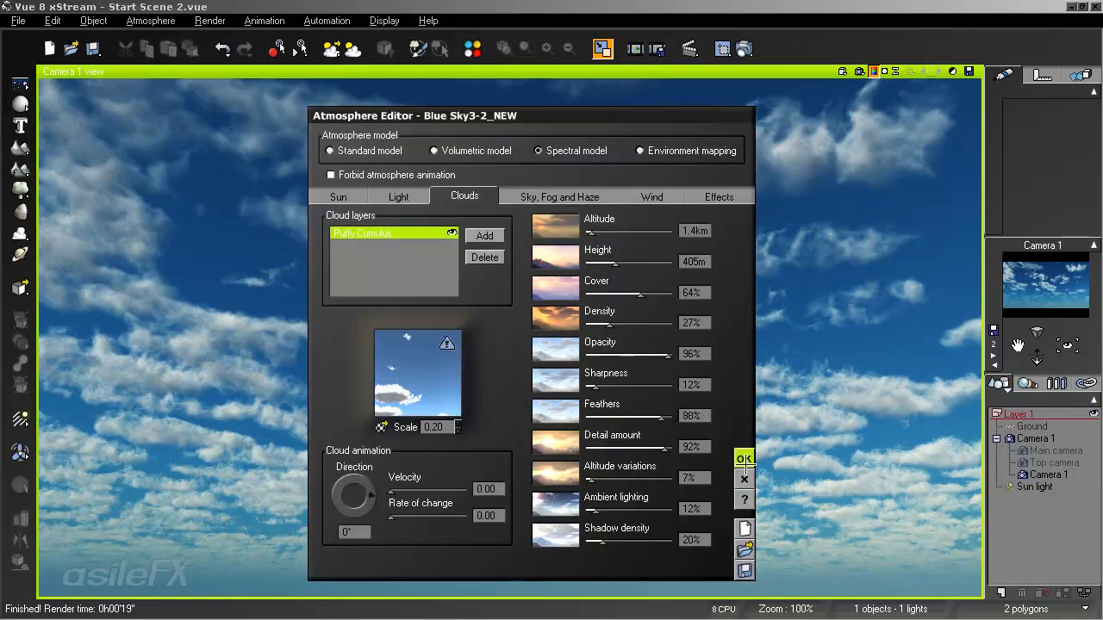
{"action": "left_click", "coordinate": [699, 418]}
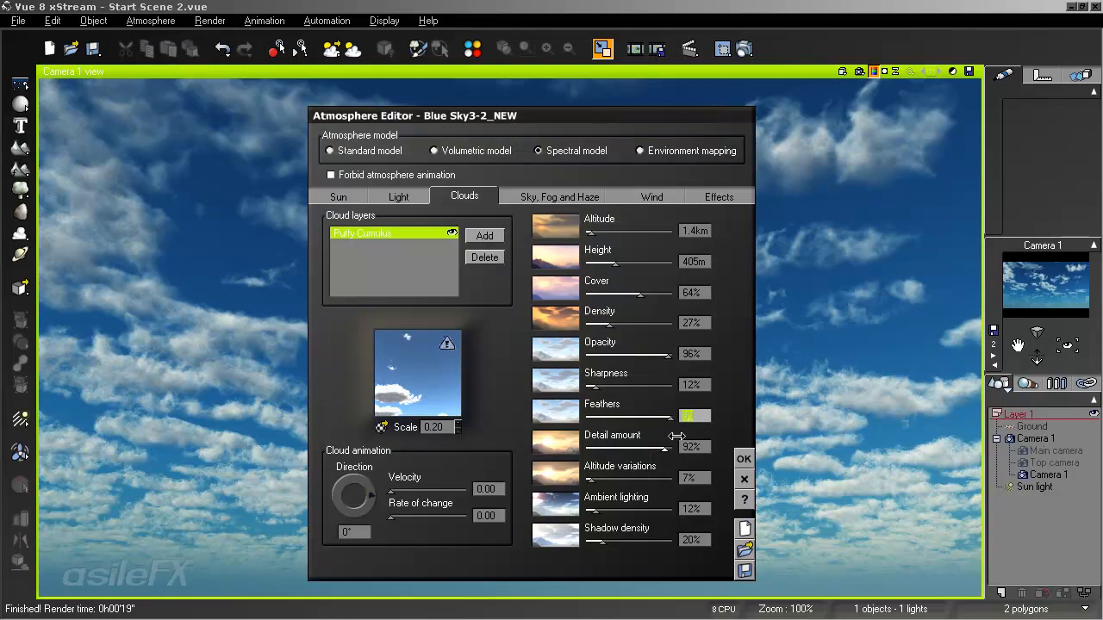
{"action": "left_click", "coordinate": [744, 458]}
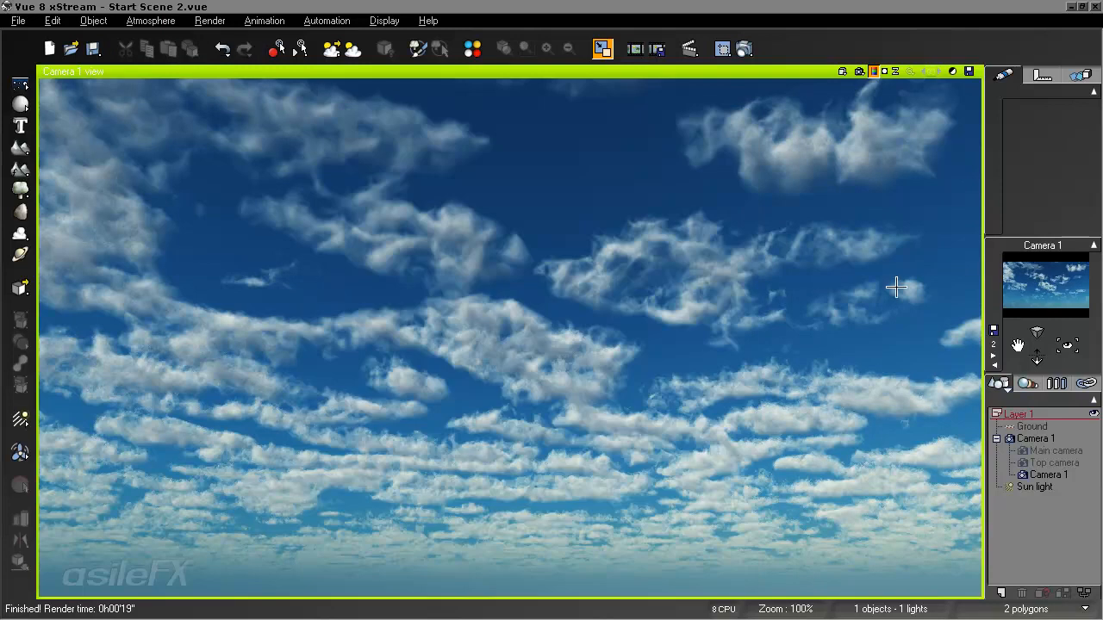
{"action": "left_click", "coordinate": [858, 70]}
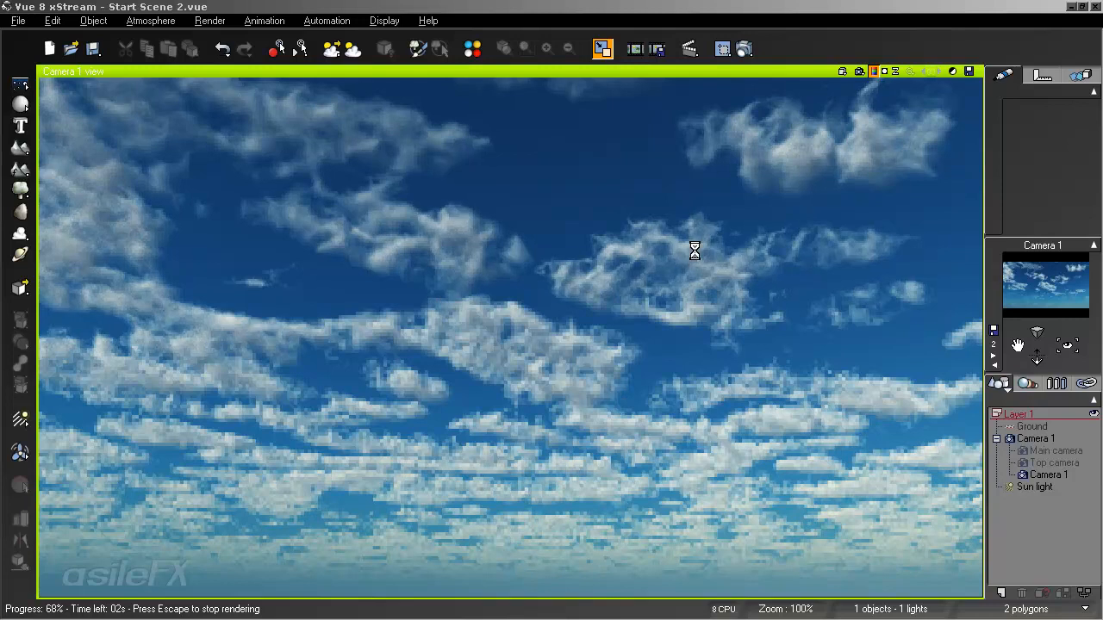
{"action": "key", "text": "Escape"}
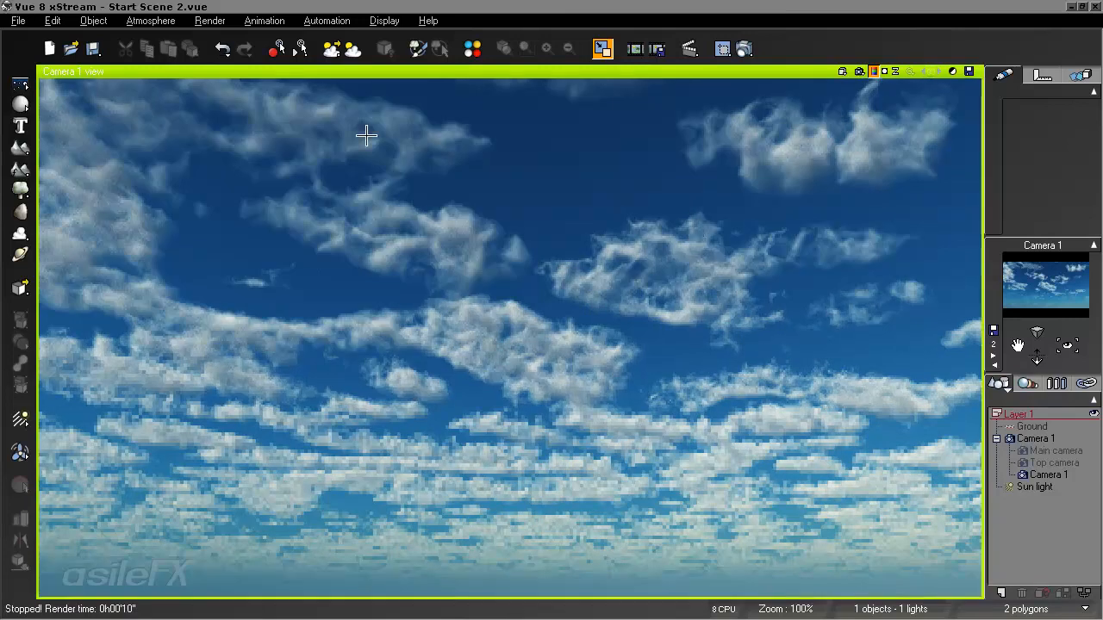
Step: Lower the cloud layer's feathers to 98% and on to 97%, and test-render the Camera 1 view
{"action": "left_click", "coordinate": [137, 21]}
{"action": "left_click", "coordinate": [159, 91]}
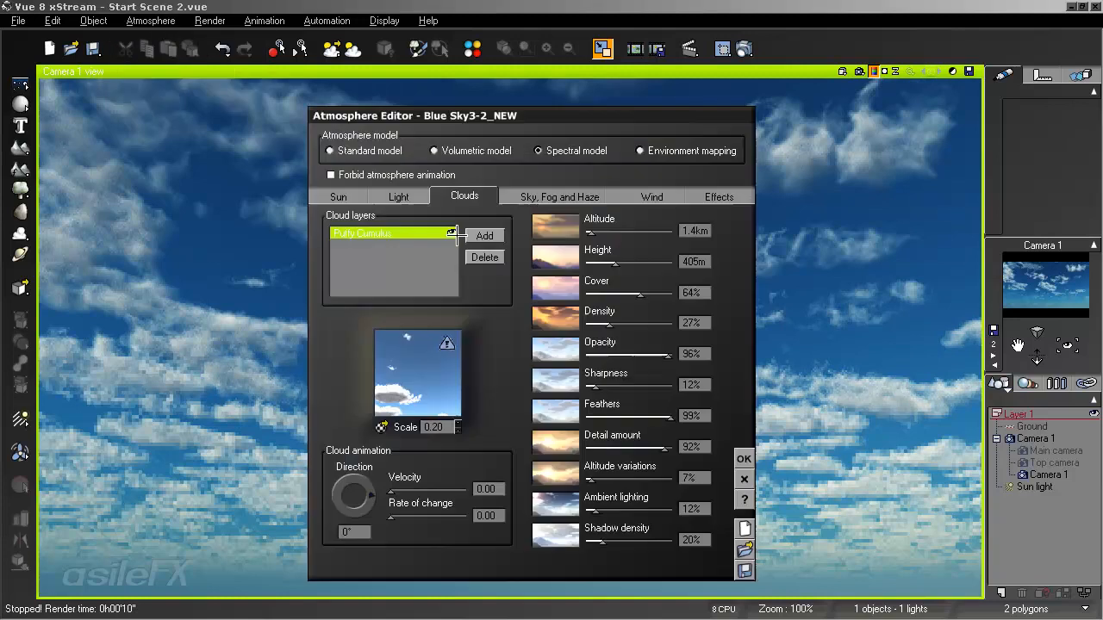
{"action": "left_click", "coordinate": [688, 414]}
{"action": "type", "text": "98"}
{"action": "key", "text": "Return"}
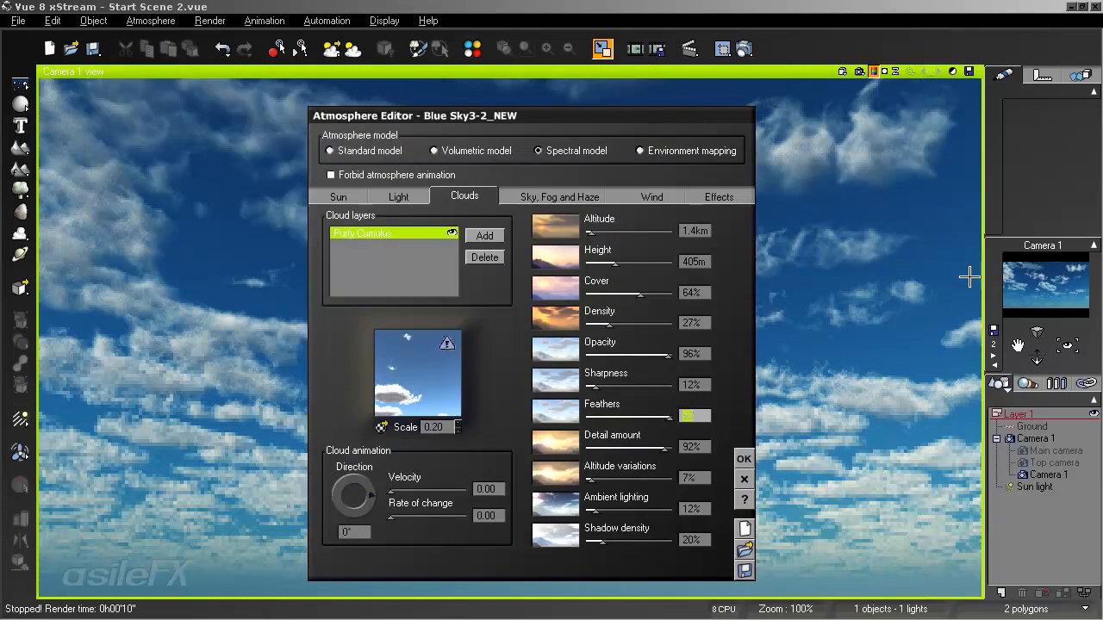
{"action": "left_click", "coordinate": [692, 416]}
{"action": "type", "text": "97"}
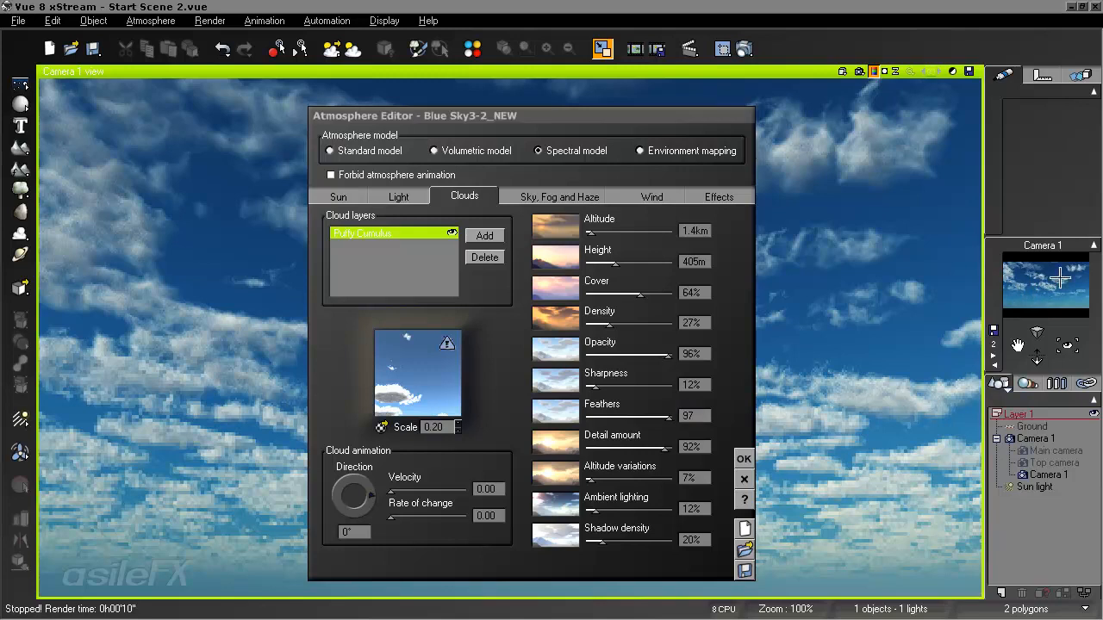
{"action": "key", "text": "Return"}
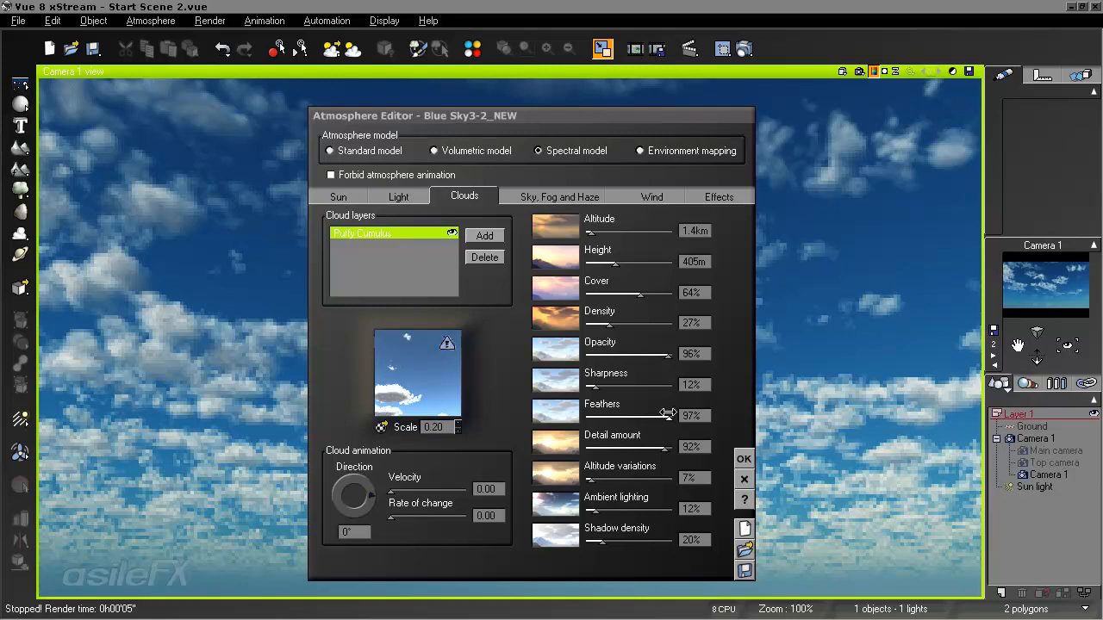
Step: Set the cloud layer's feathers to 0%, test-render the maximized Camera 1 view, and accept the atmosphere
{"action": "left_click_drag", "start_coordinate": [667, 415], "coordinate": [586, 417]}
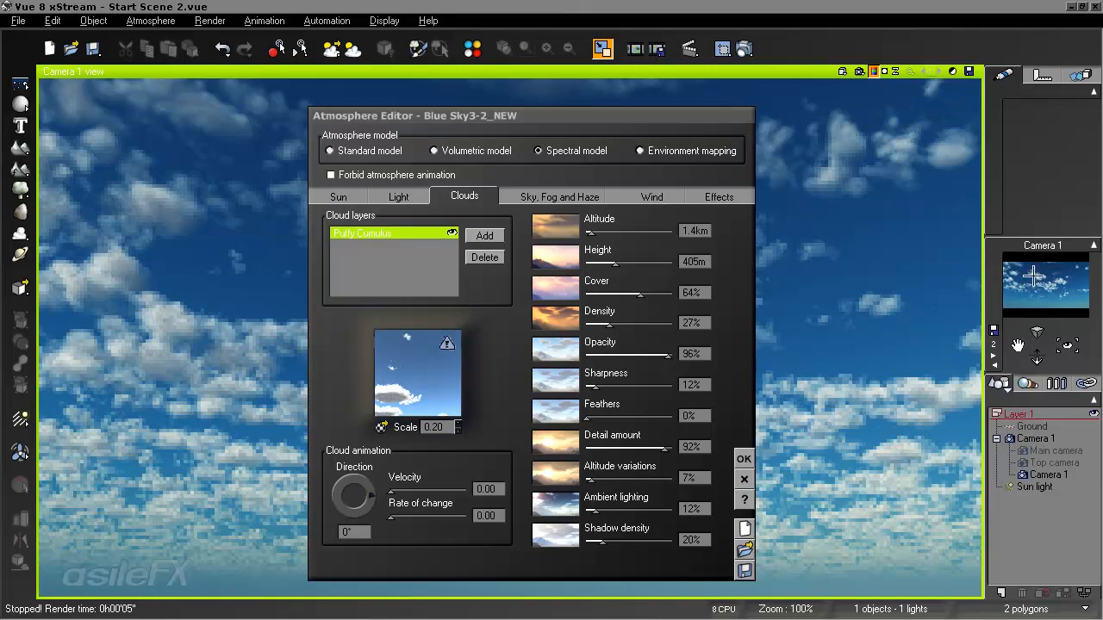
{"action": "left_click", "coordinate": [858, 72]}
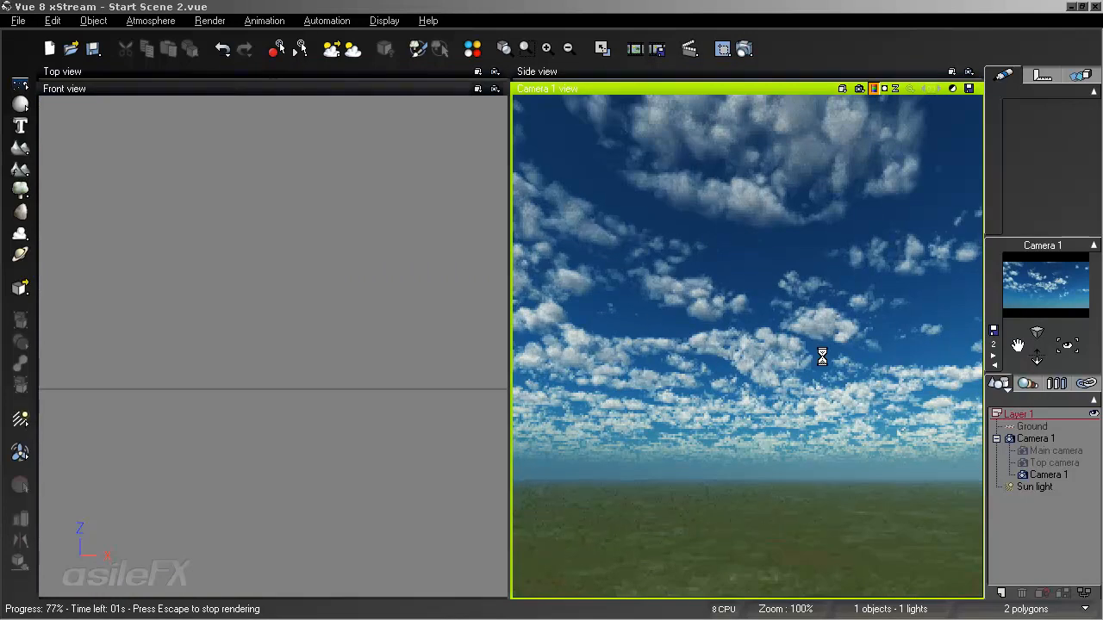
{"action": "key", "text": "F4"}
{"action": "double_click", "coordinate": [721, 88]}
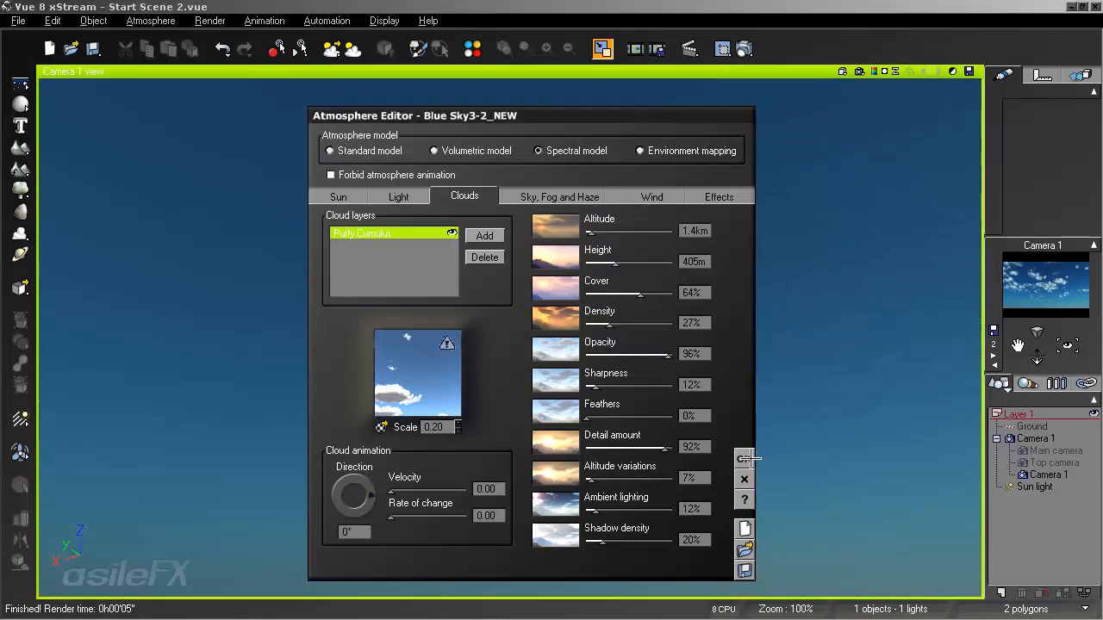
{"action": "left_click", "coordinate": [744, 458]}
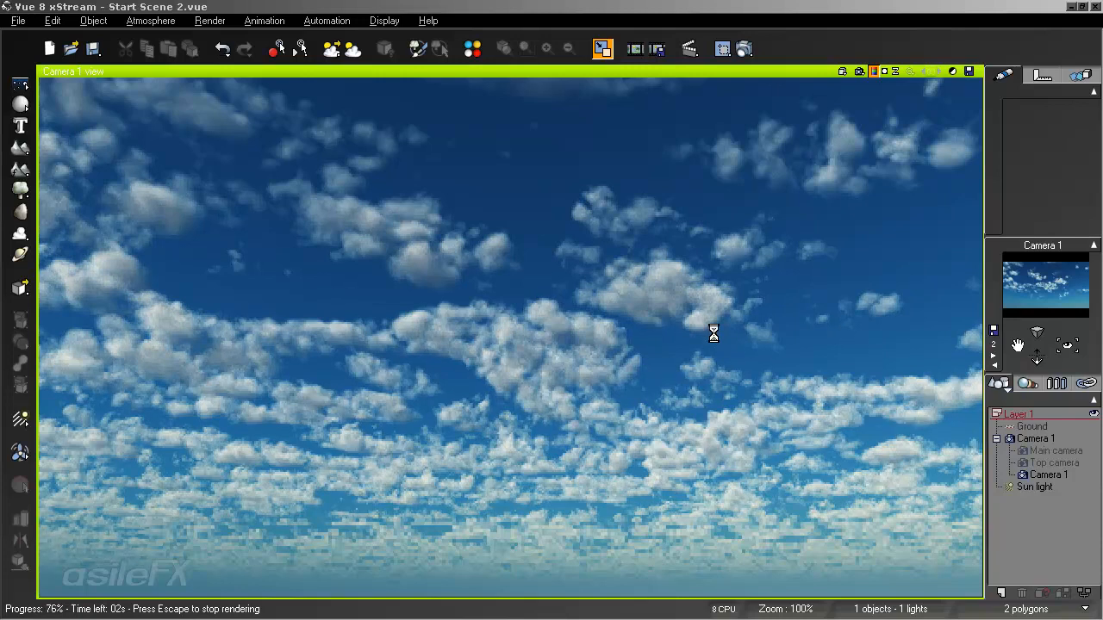
Step: Save the scene as Start Scene 2_wispy and test-render the Camera 1 view
{"action": "key", "text": "ctrl+shift+s"}
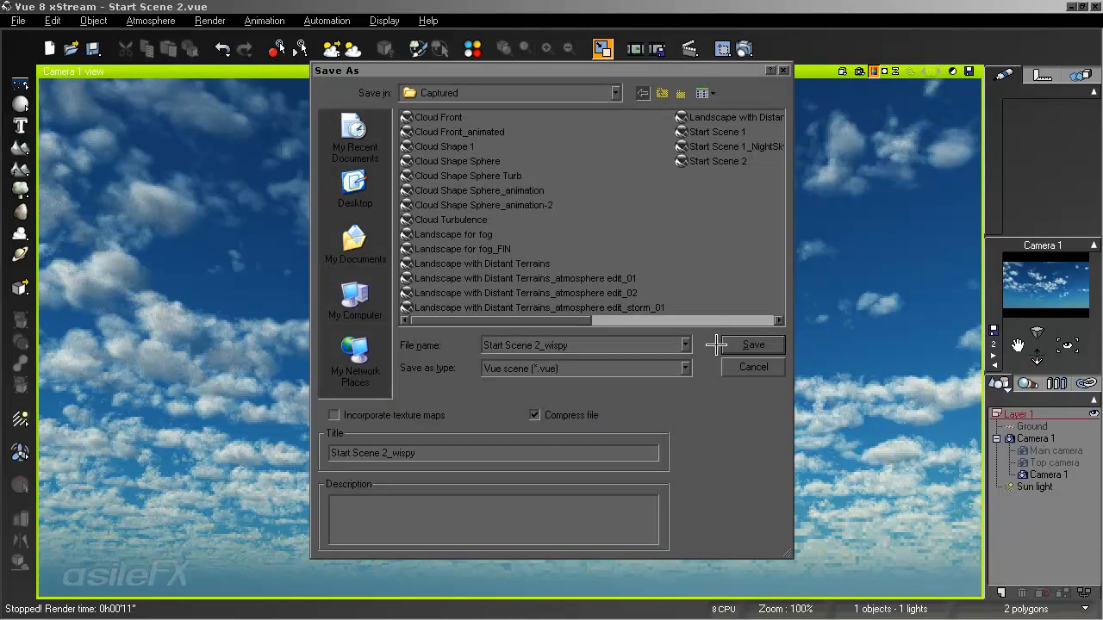
{"action": "left_click", "coordinate": [767, 344]}
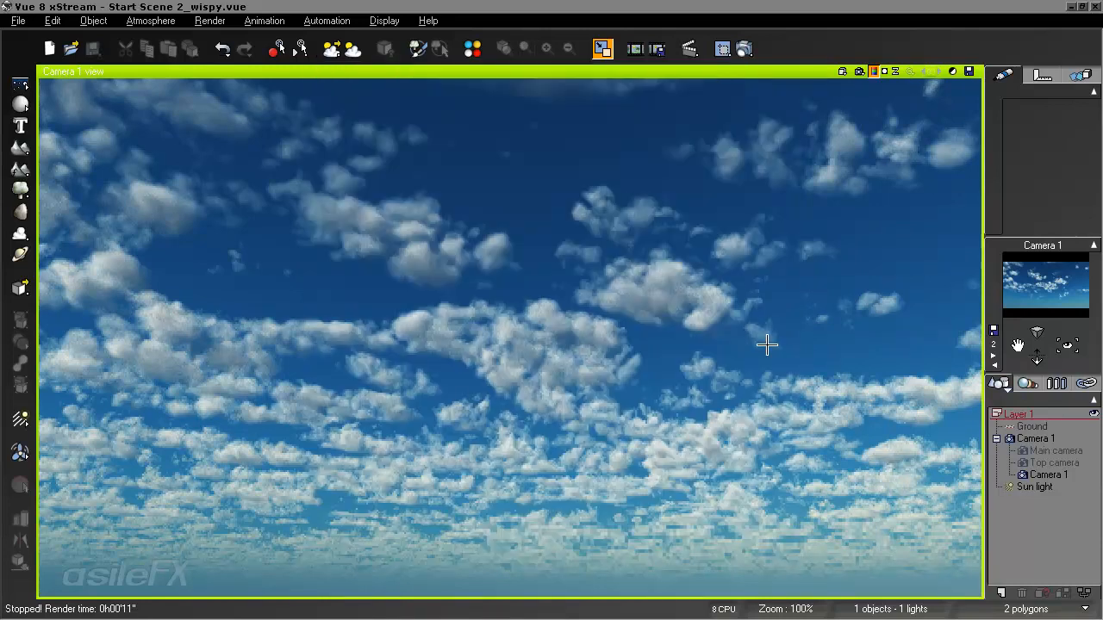
{"action": "left_click", "coordinate": [741, 257]}
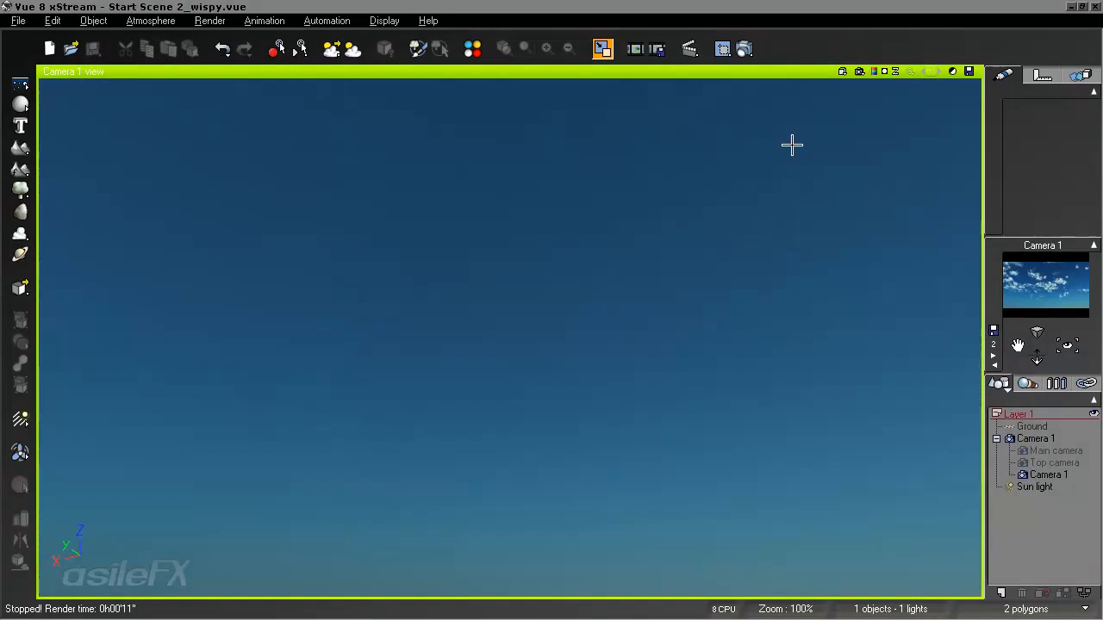
{"action": "left_click", "coordinate": [859, 72]}
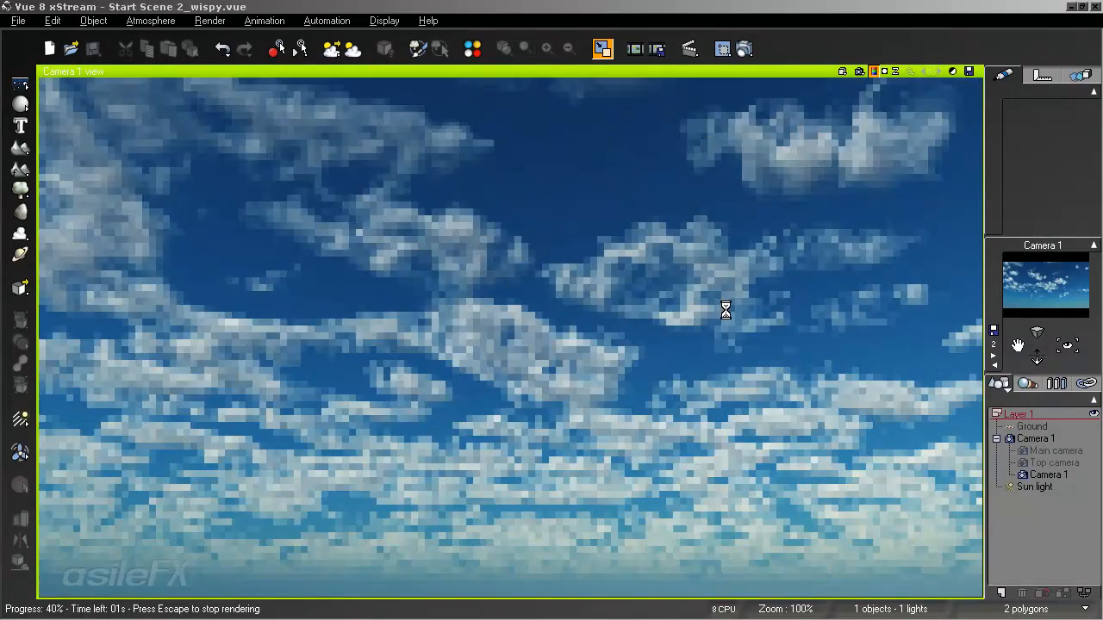